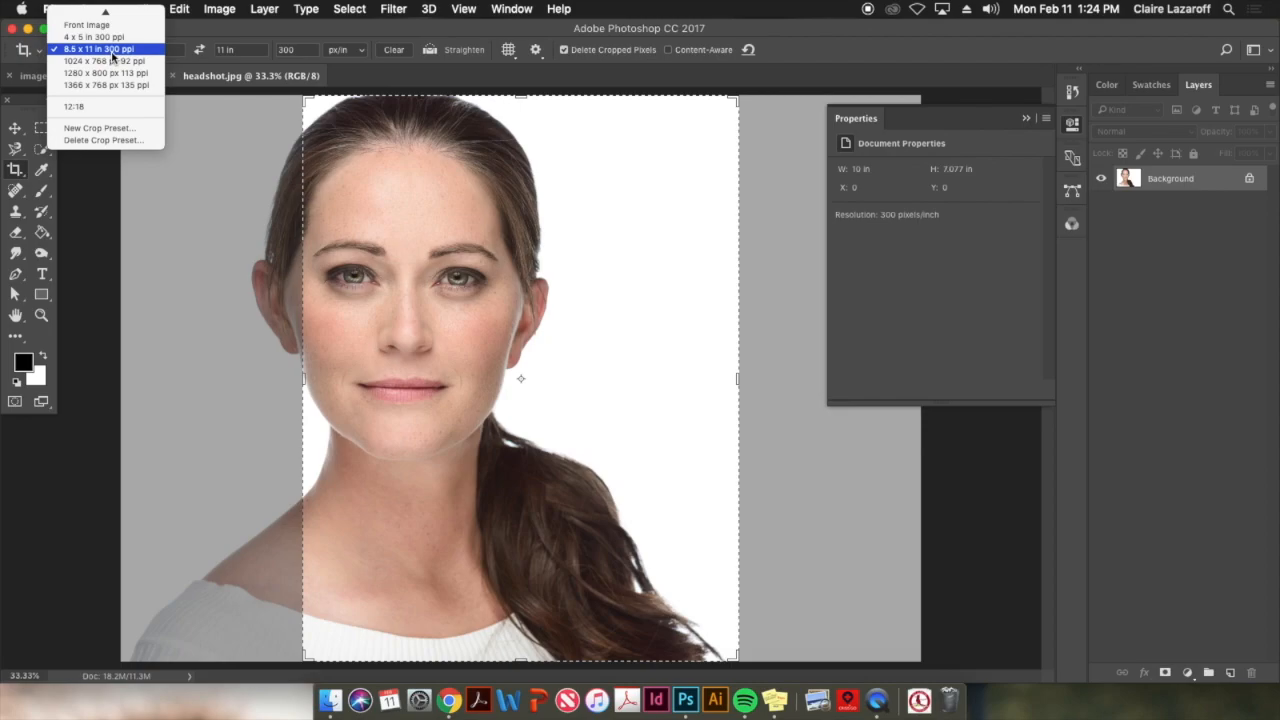
Crop the headshot to the 8.5 x 11 in, 300 ppi preset with the face centred in the frame
left_click_drag(414, 240, 528, 226)
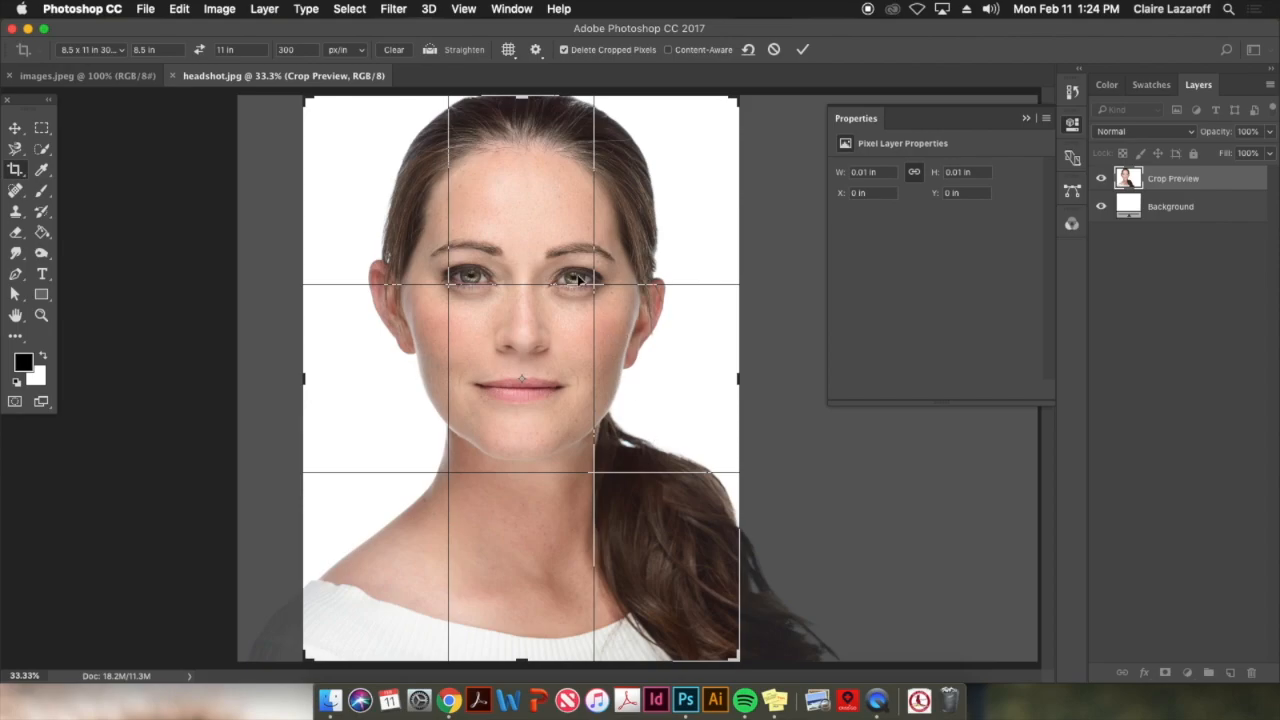
key("Return")
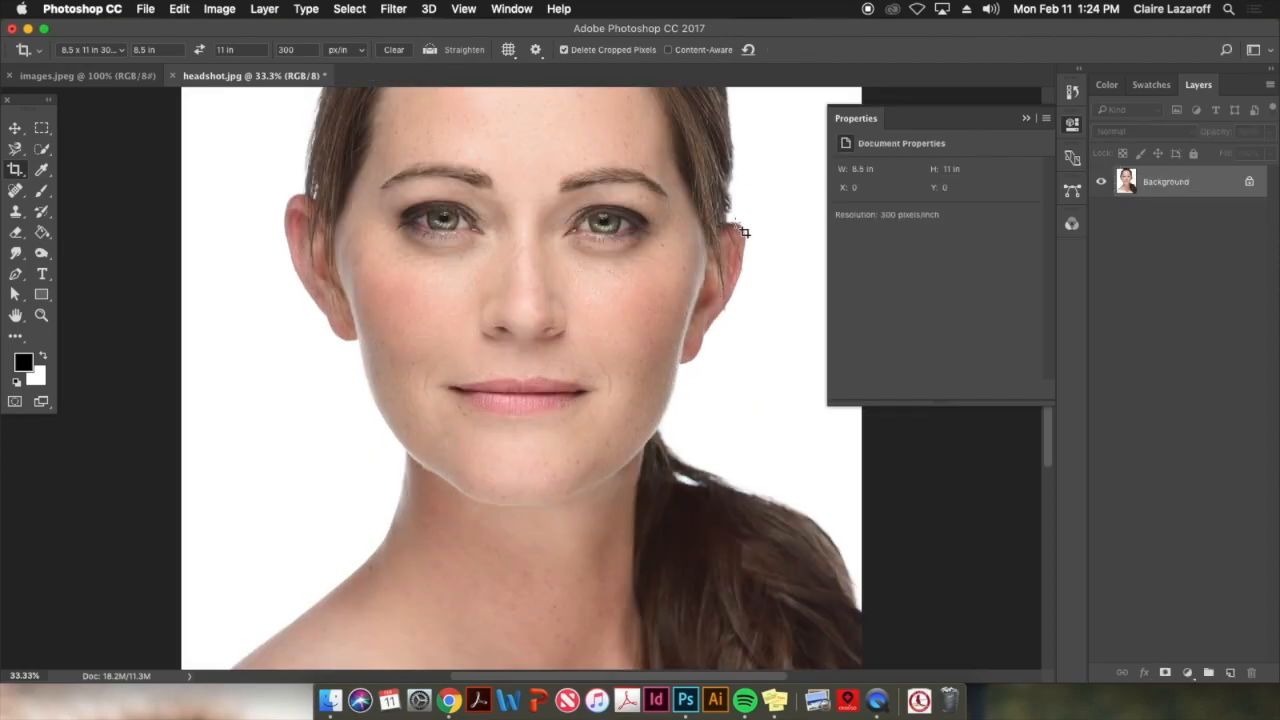
key("super+minus")
scroll(814, 371, "up", 2)
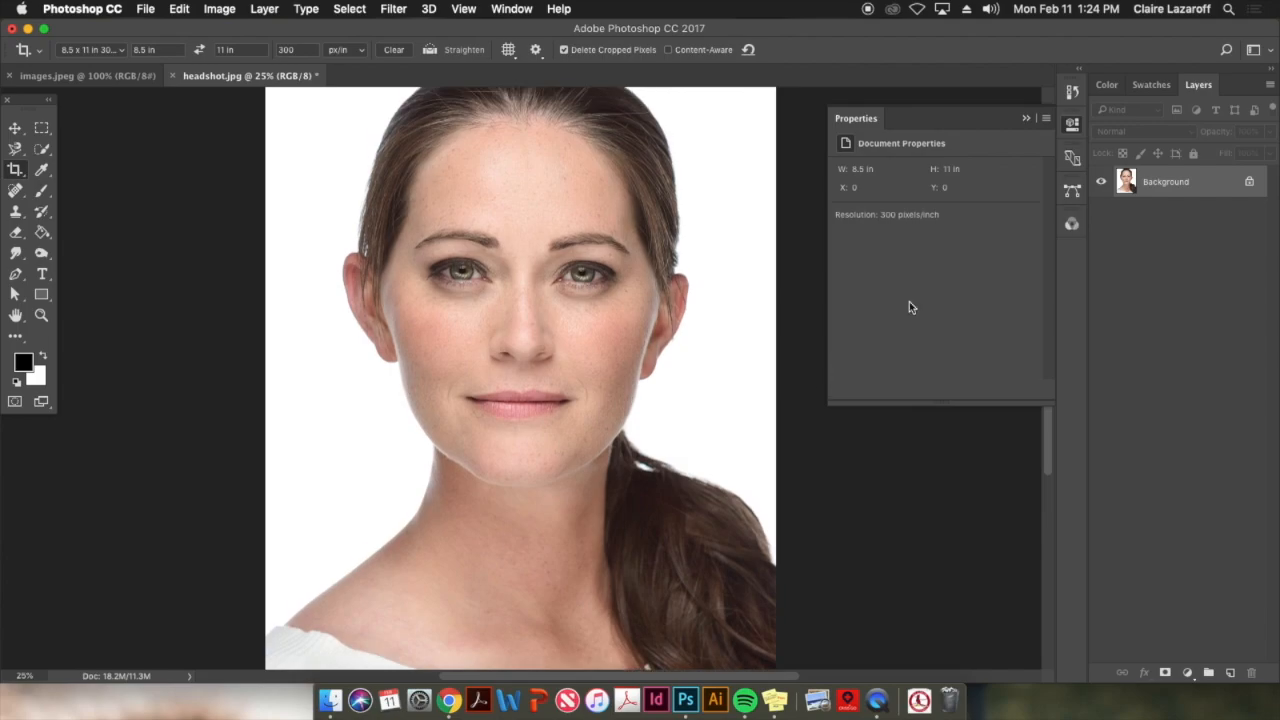
Collapse the document properties and convert the headshot's Background layer to a smart object
left_click(1072, 128)
scroll(900, 335, "up", 1)
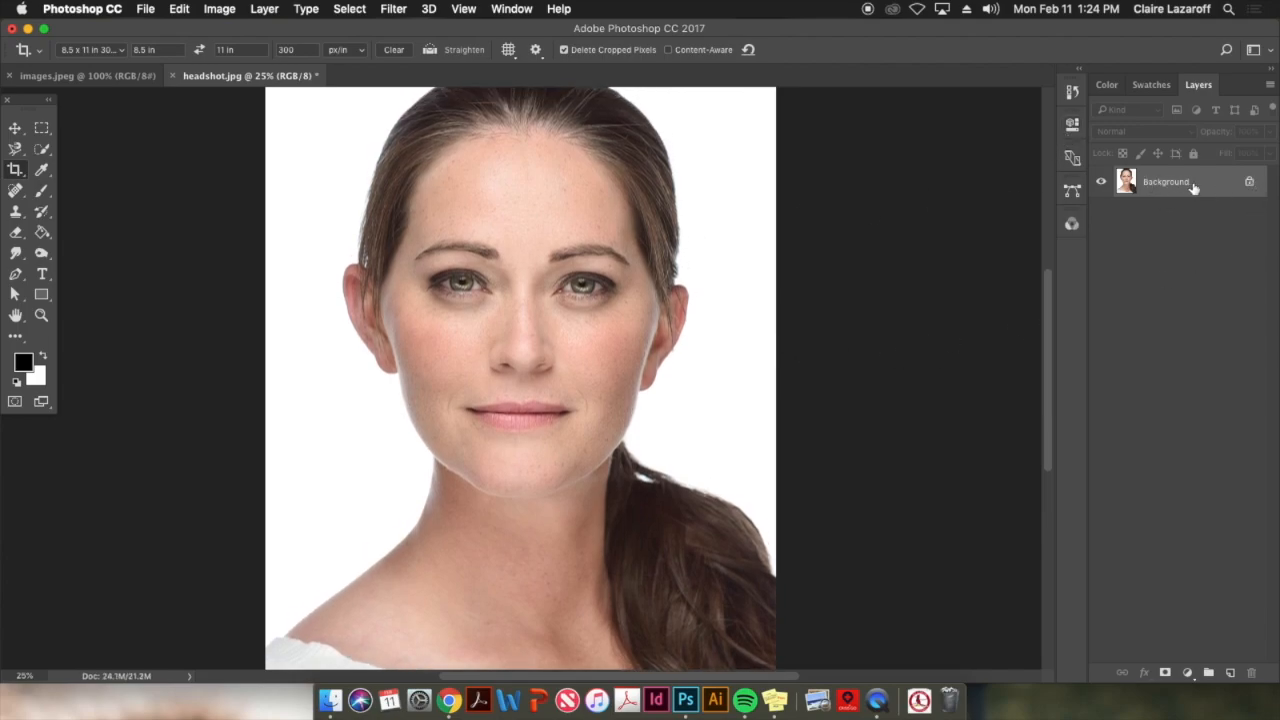
left_click(1268, 90)
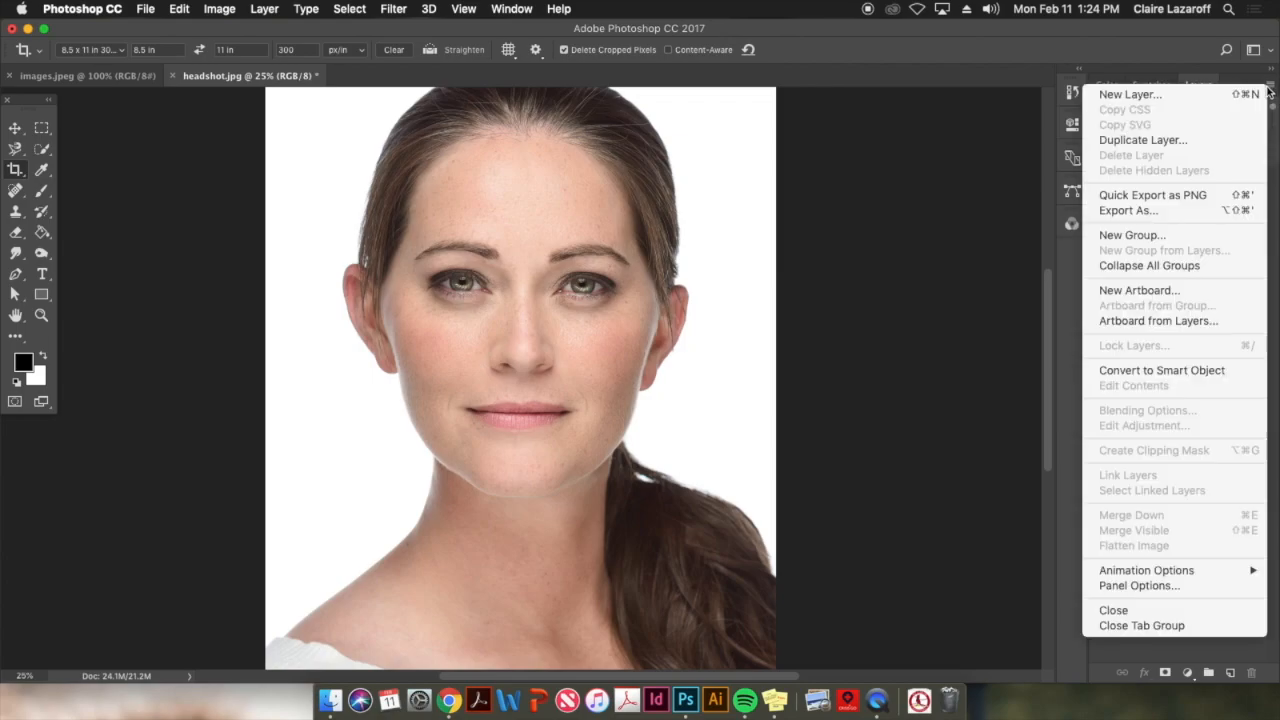
left_click(1135, 372)
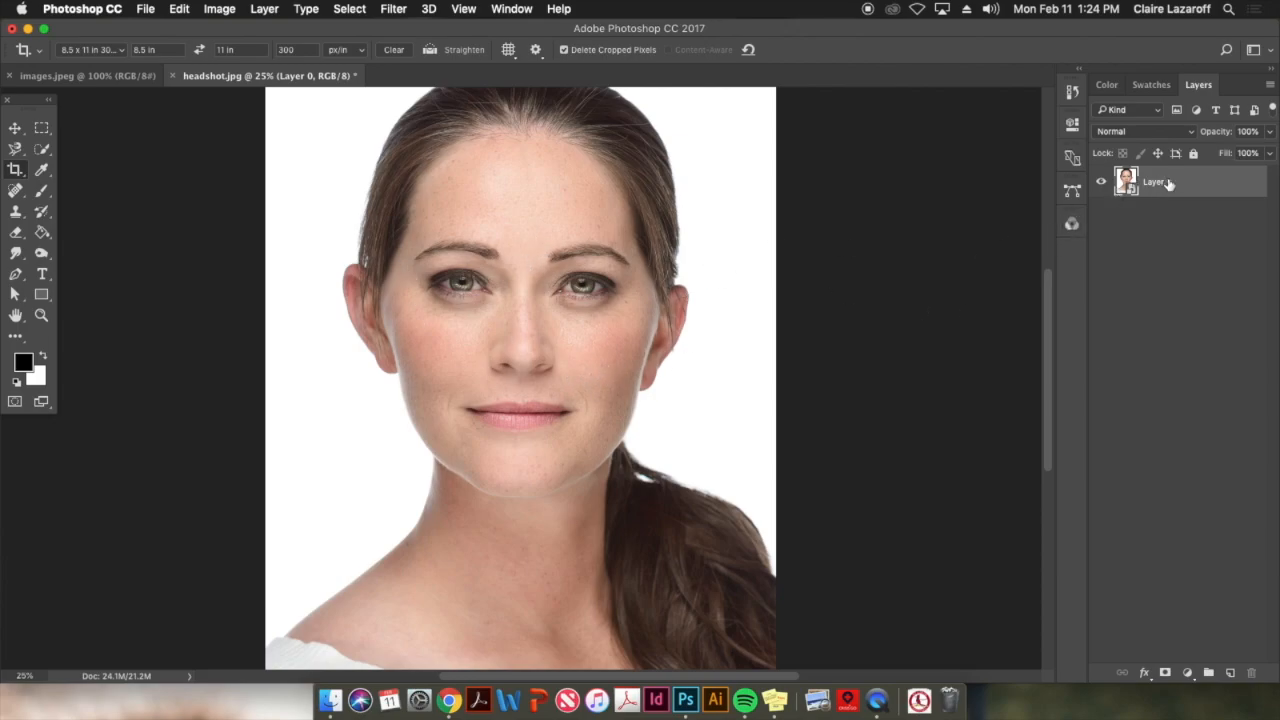
Duplicate the smart object layer into a new document named displacement
left_click(1271, 87)
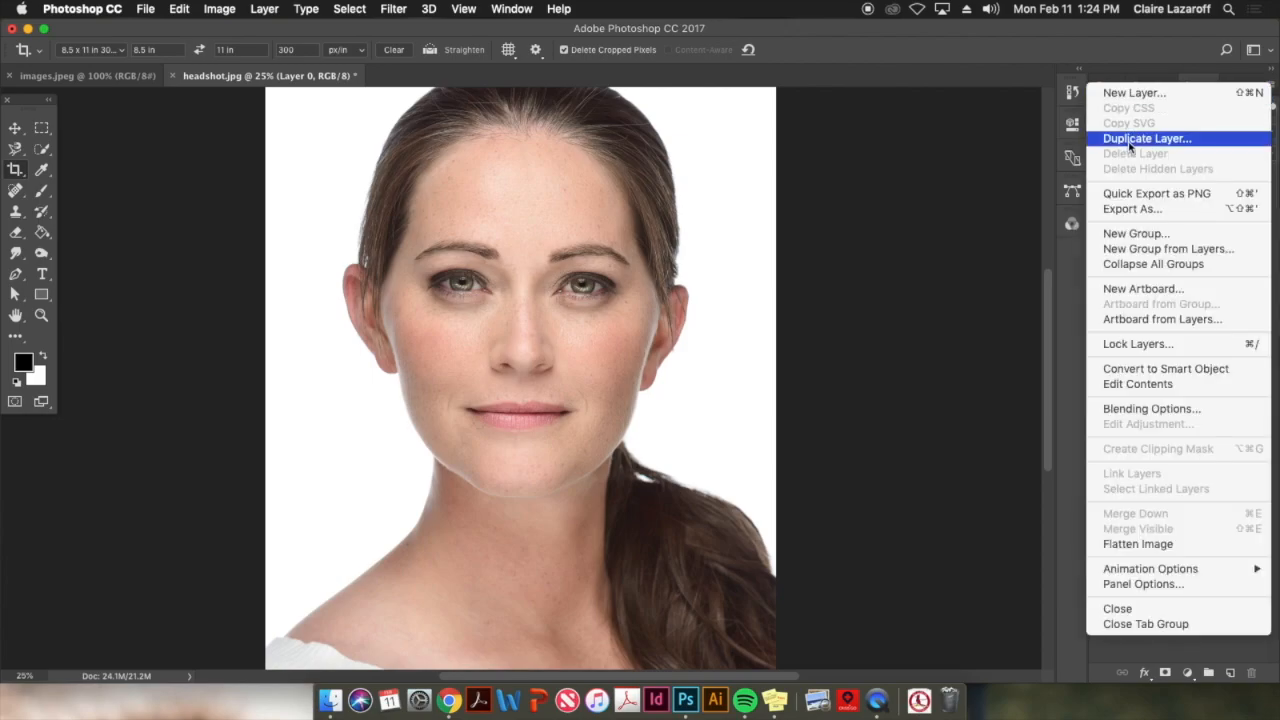
left_click(1167, 57)
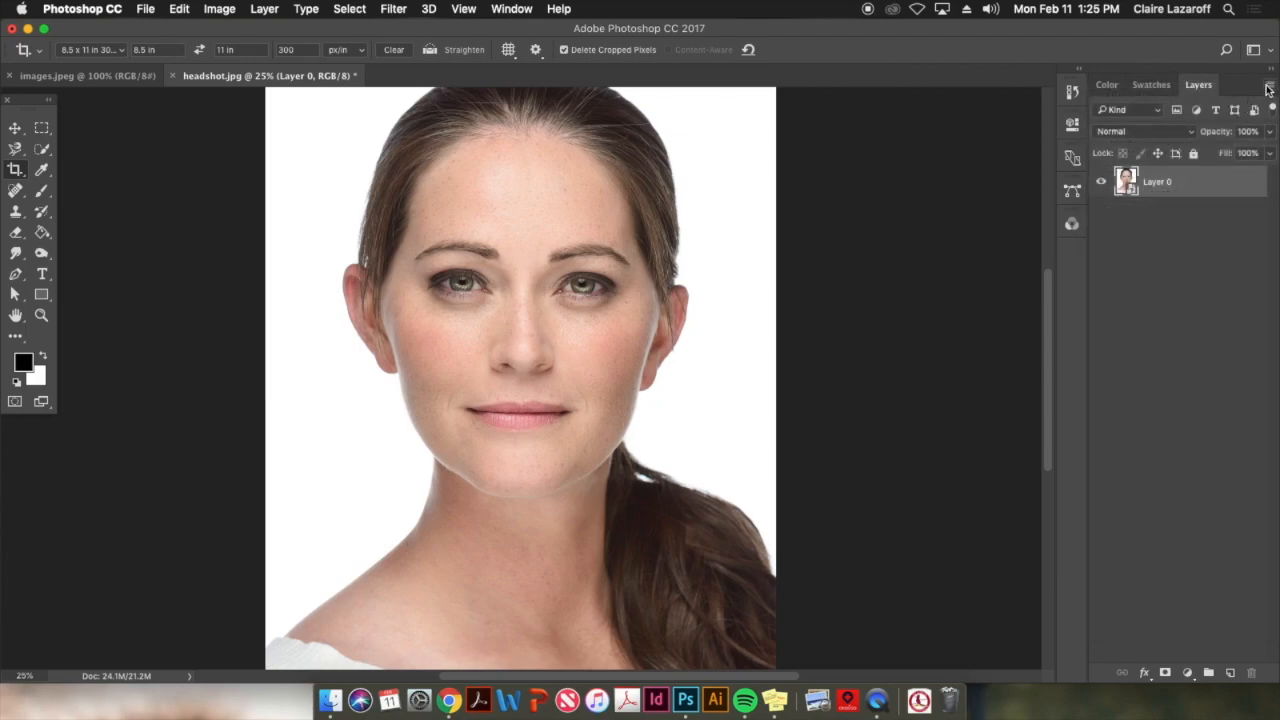
left_click(1268, 87)
left_click(1271, 87)
left_click(1270, 87)
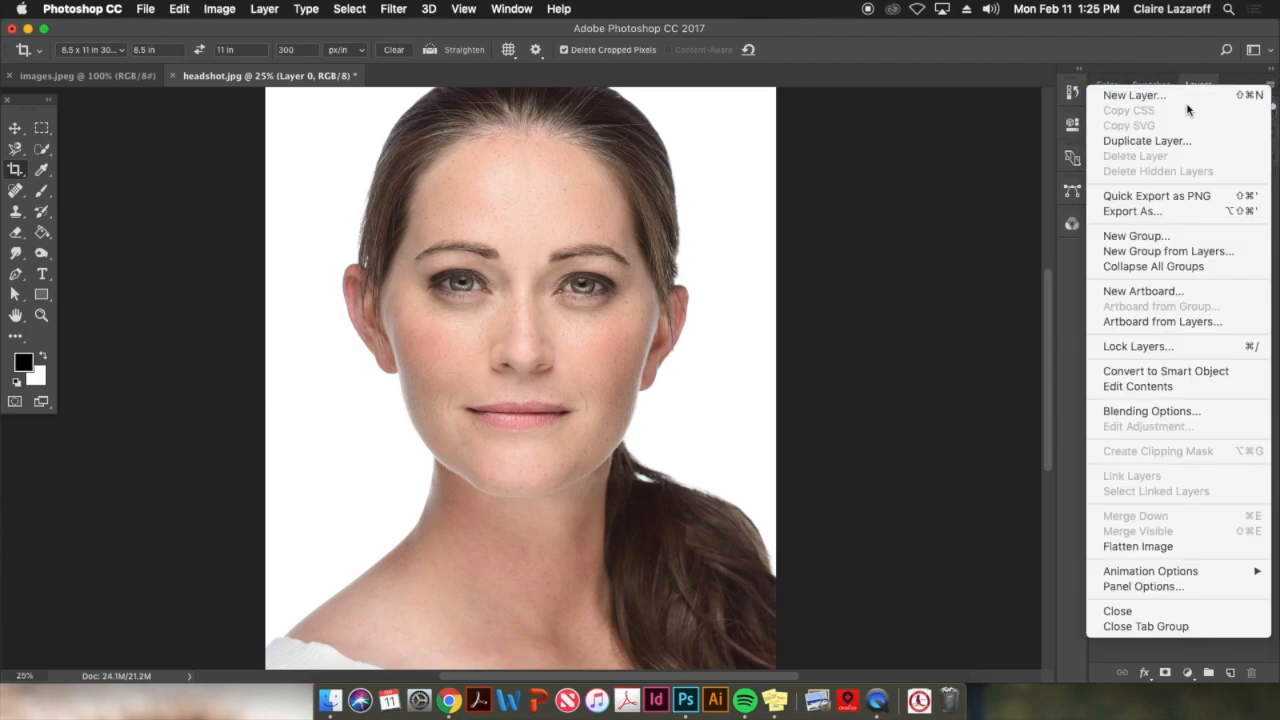
left_click(1149, 141)
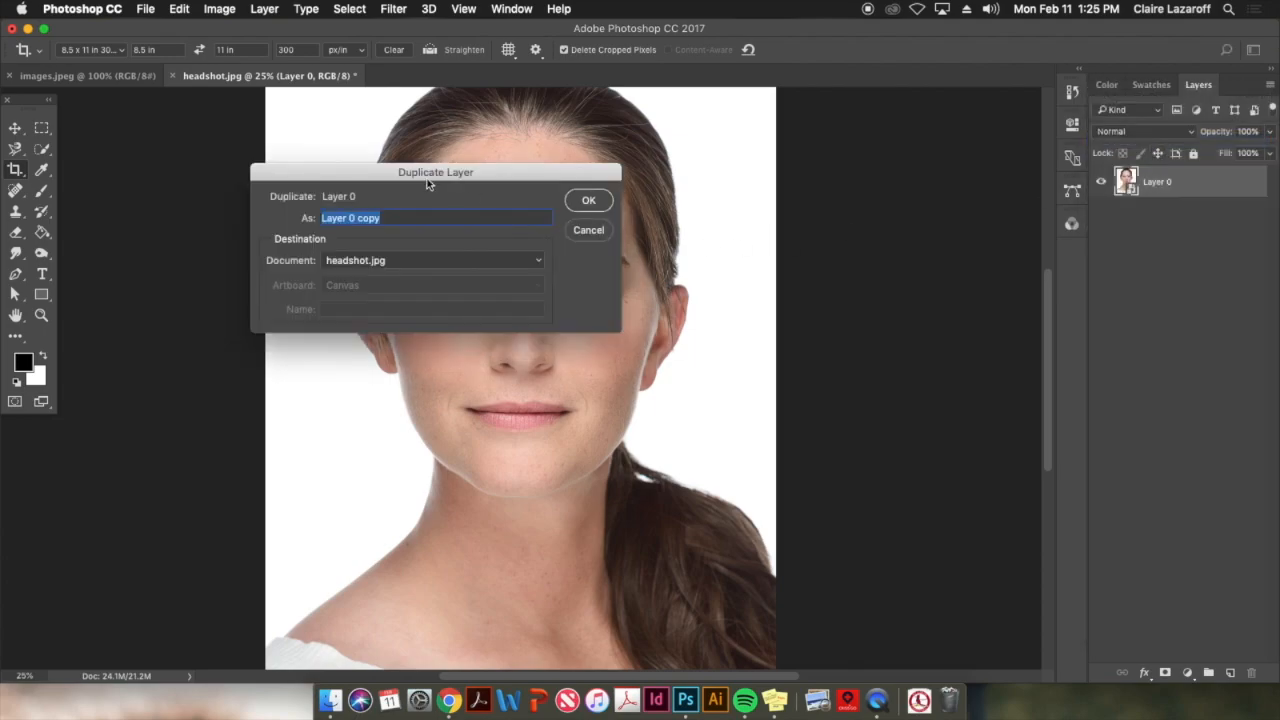
left_click_drag(439, 176, 512, 218)
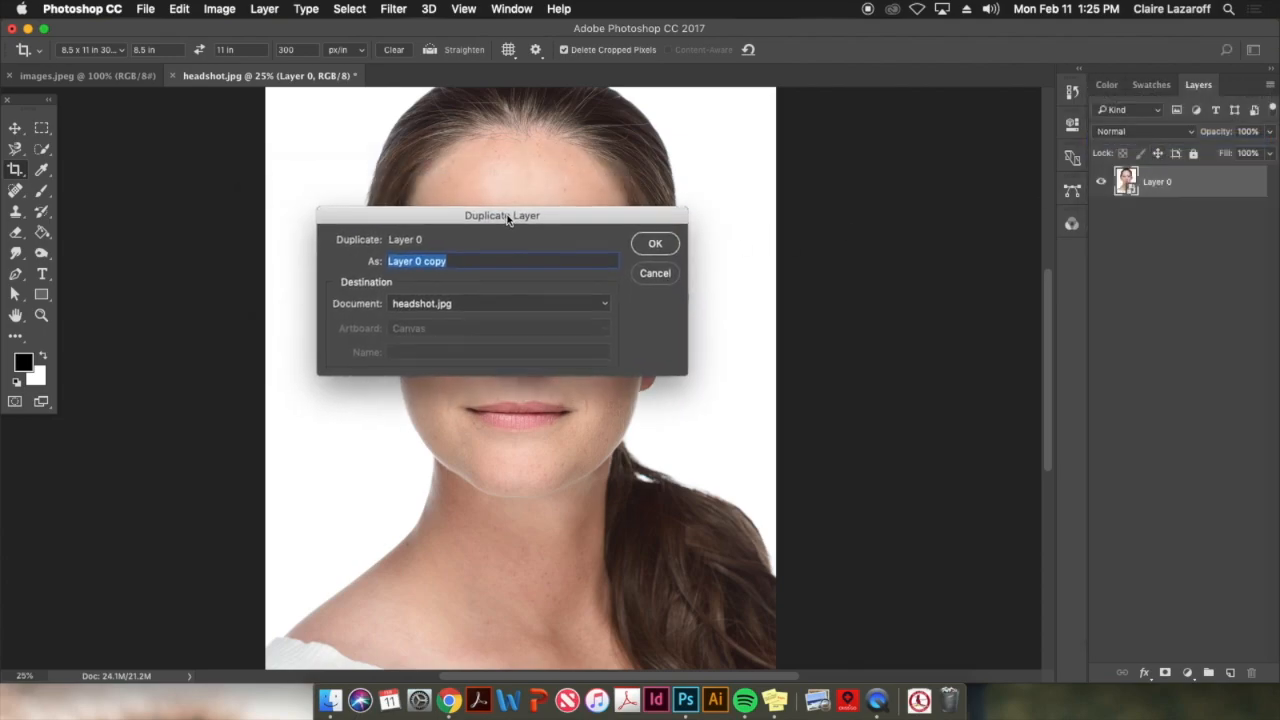
left_click(442, 306)
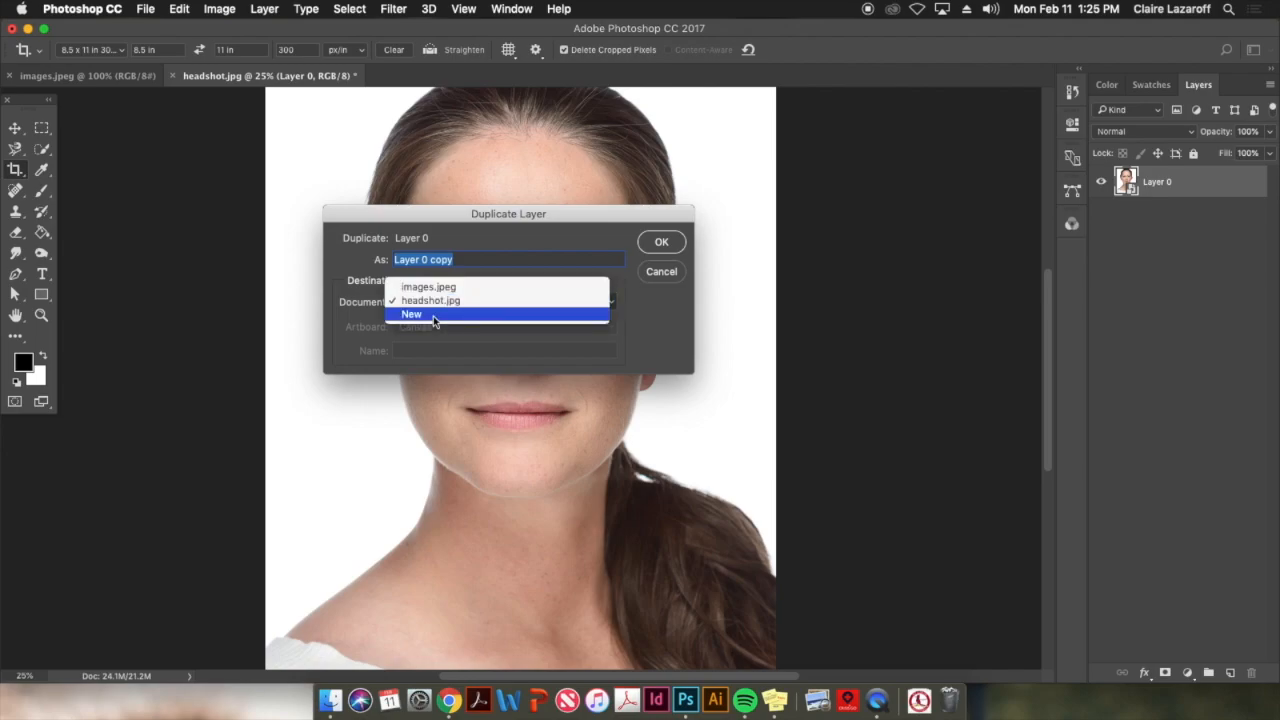
left_click(434, 317)
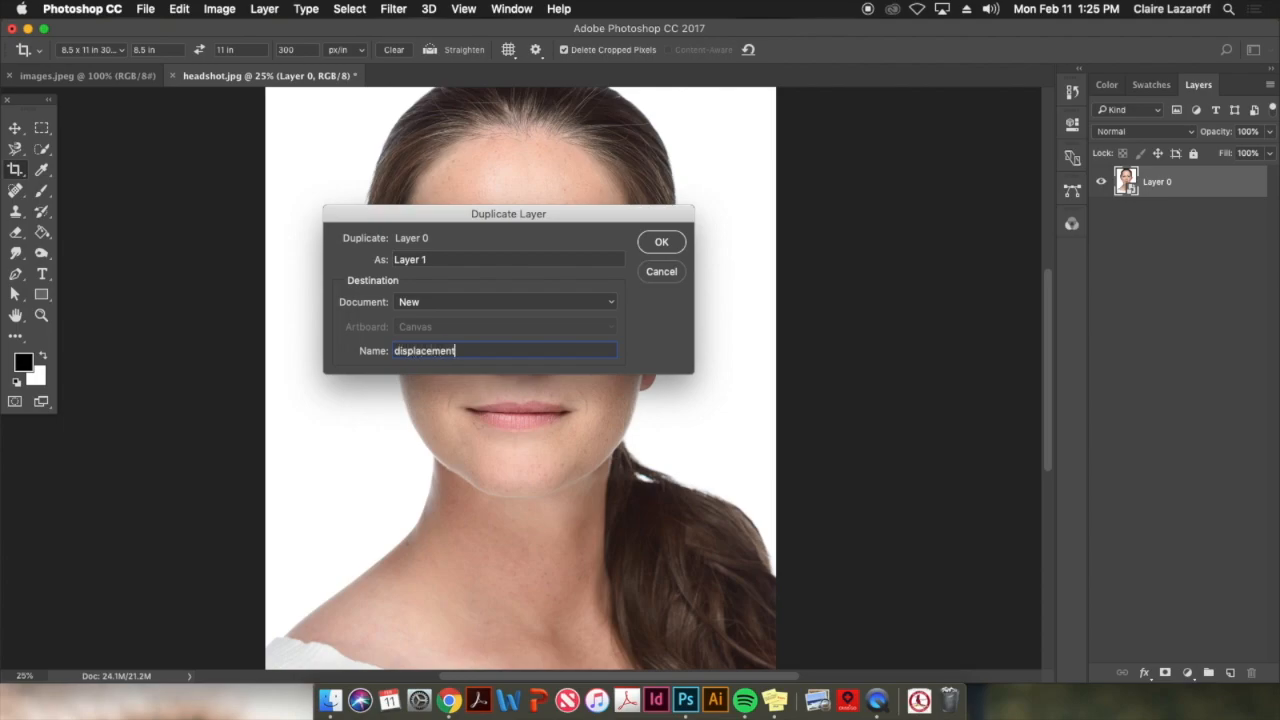
left_click(660, 244)
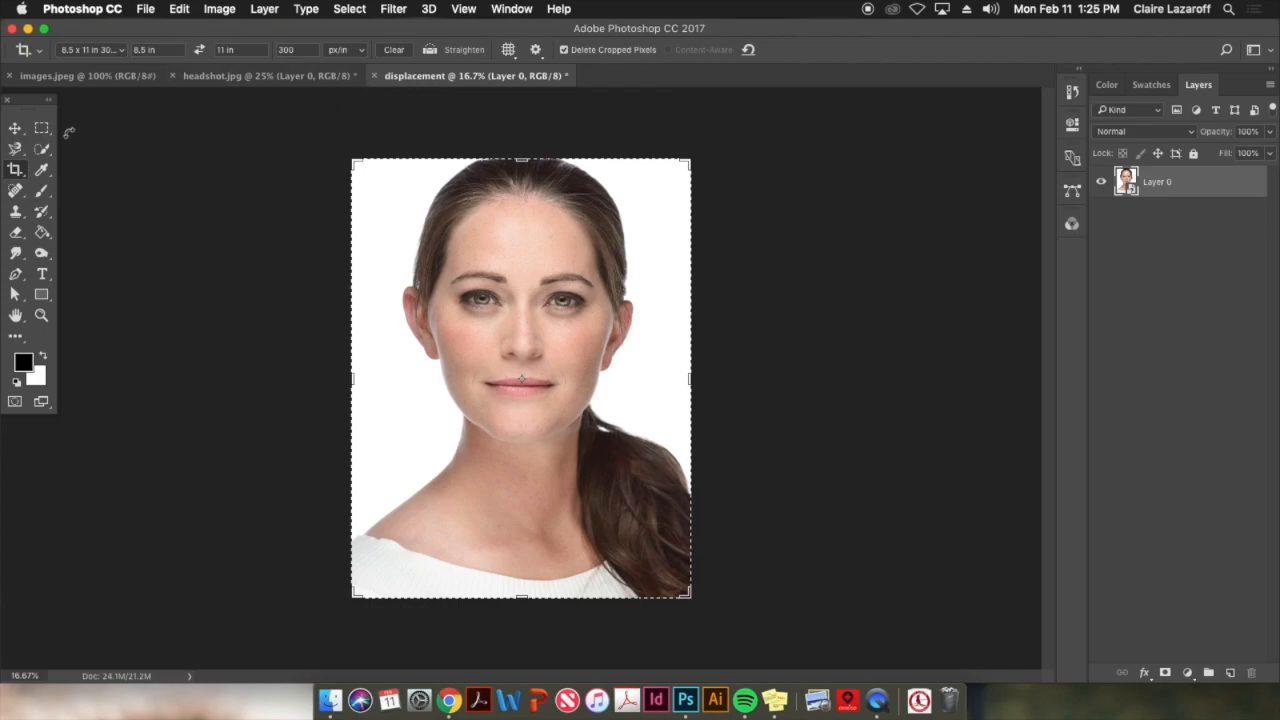
Apply a Gaussian Blur with a radius of about 6.8 pixels to the portrait layer in the displacement document
left_click(15, 128)
left_click(243, 77)
left_click(420, 75)
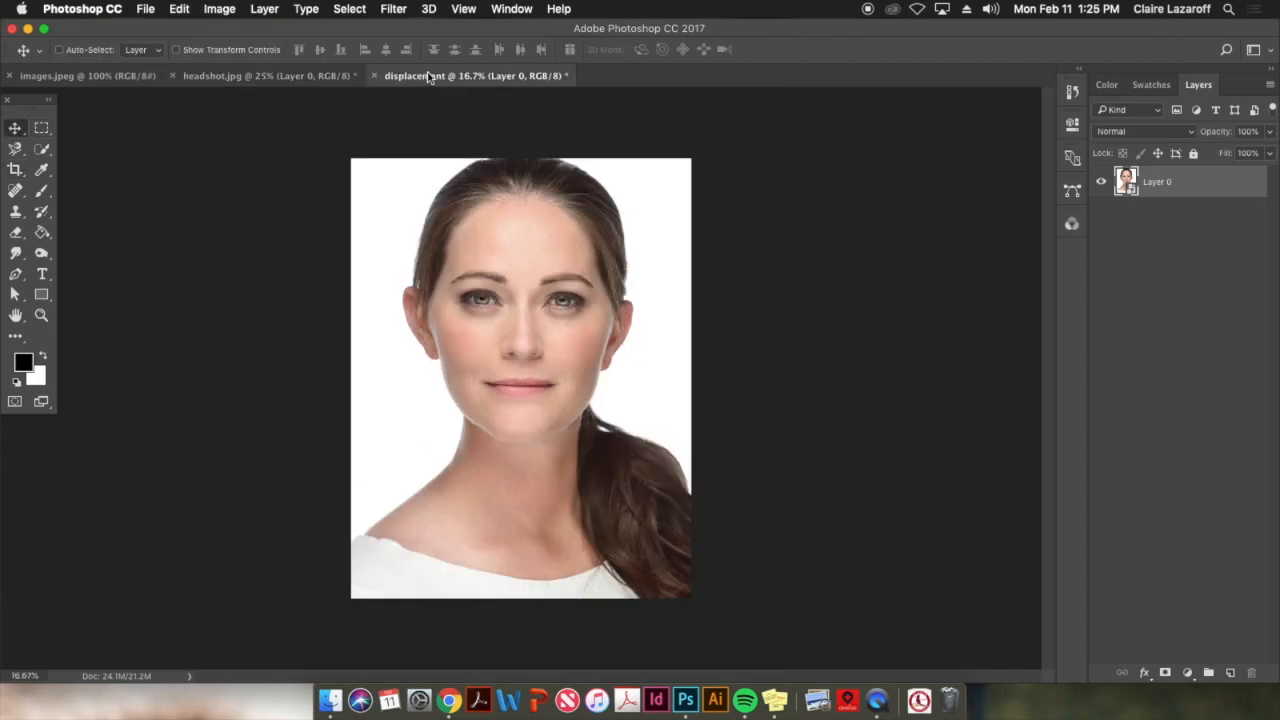
left_click(318, 8)
mouse_move(393, 8)
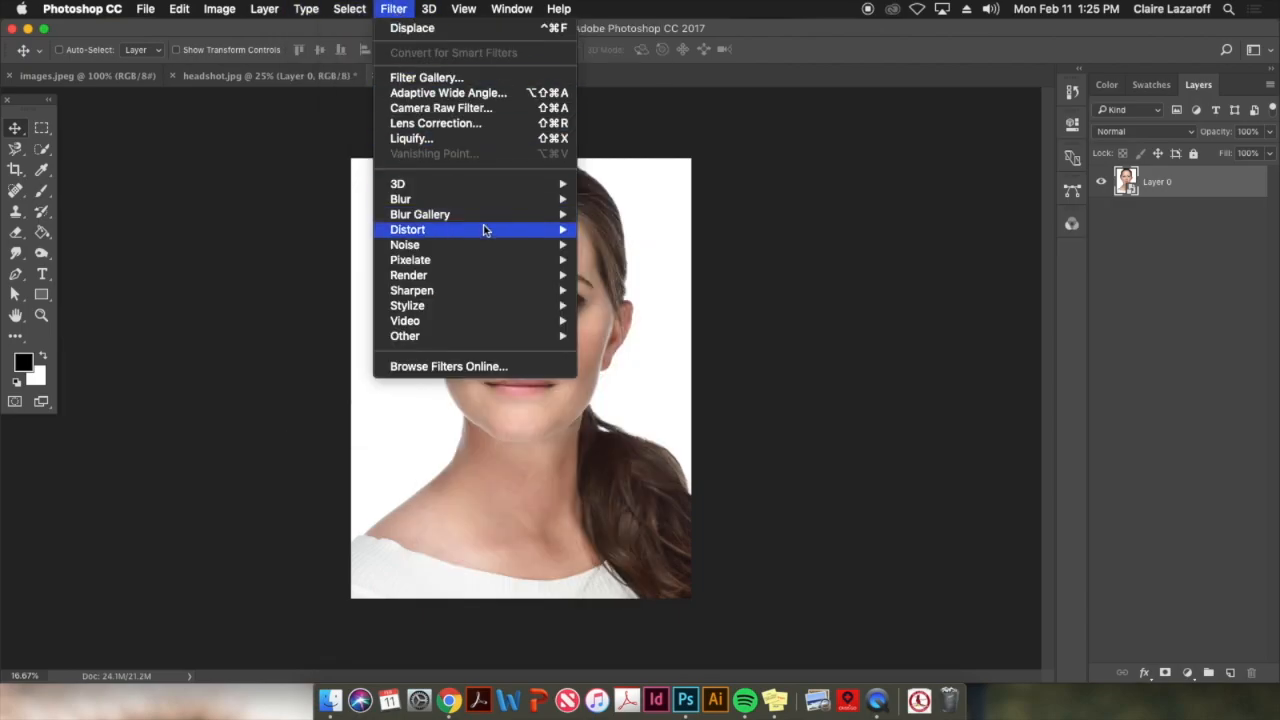
mouse_move(500, 199)
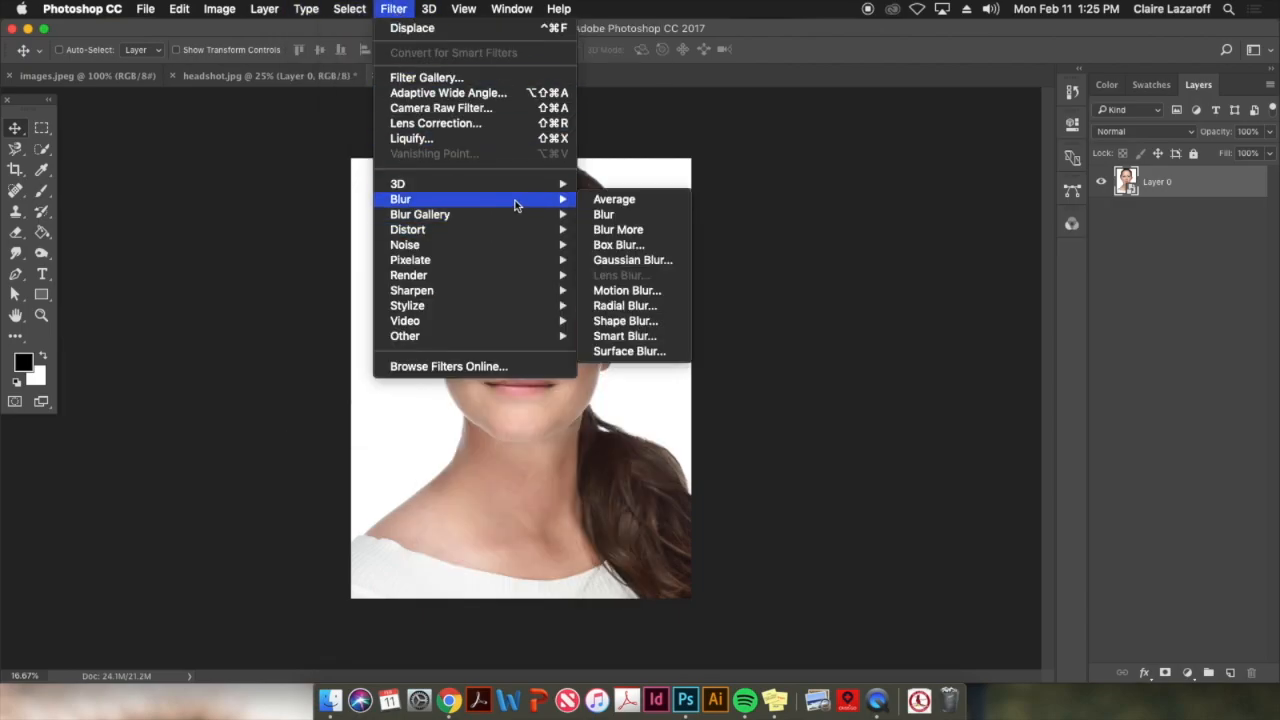
left_click(645, 260)
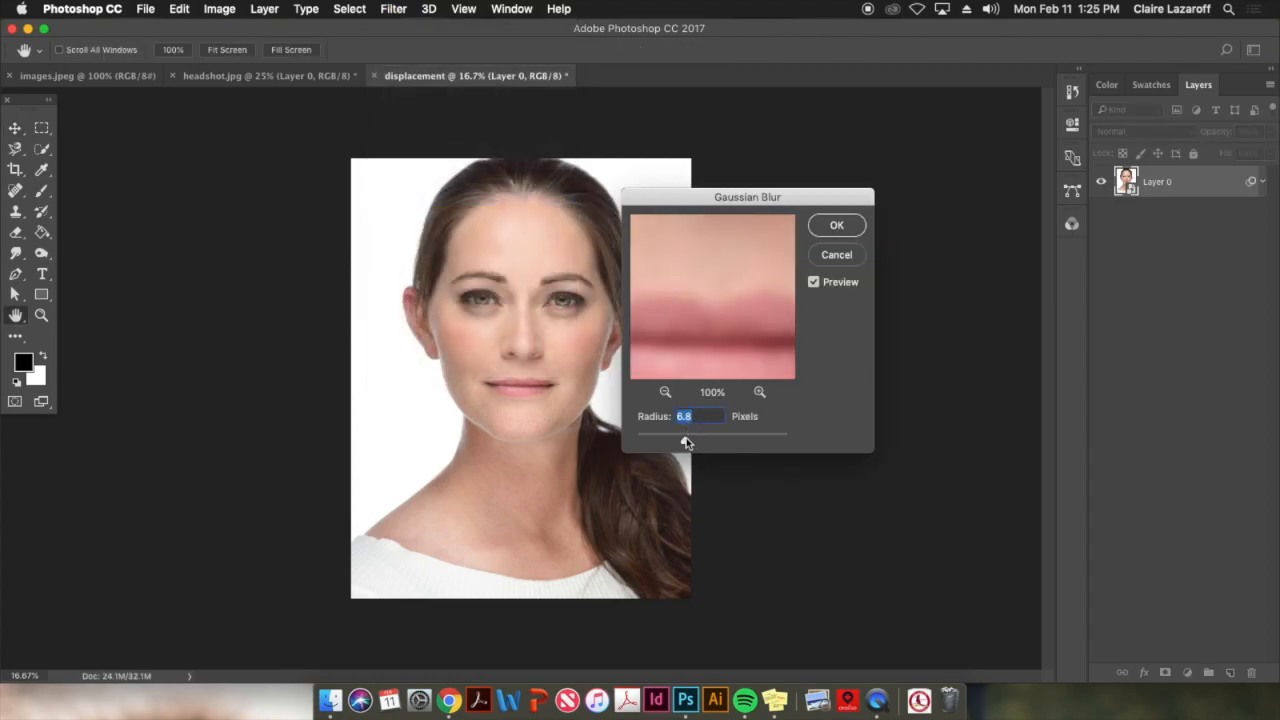
mouse_move(685, 445)
left_mouse_down()
mouse_move(672, 441)
mouse_move(693, 455)
mouse_move(734, 439)
mouse_move(686, 440)
left_mouse_up()
left_click(840, 228)
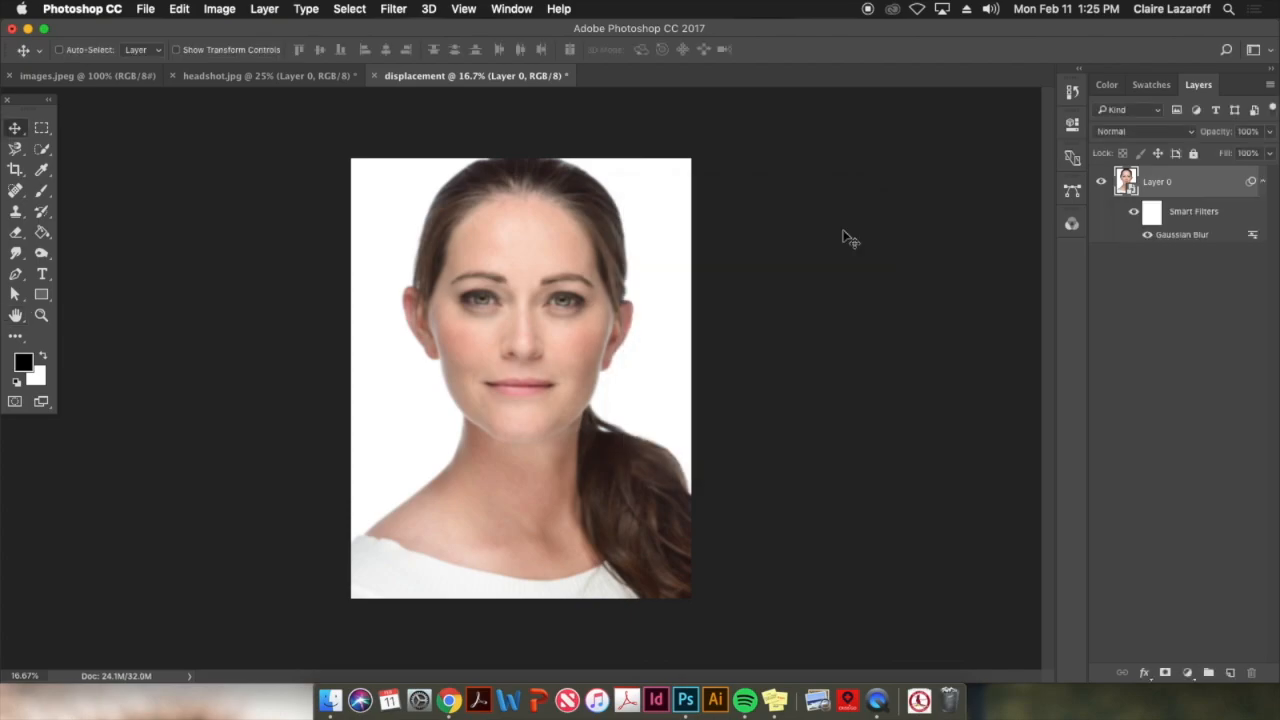
Add a Black & White adjustment layer with Reds -38, Yellows 46, Greens 8, Cyans 65 and Blues -28
left_click(1187, 673)
left_click(1188, 681)
left_click(1187, 675)
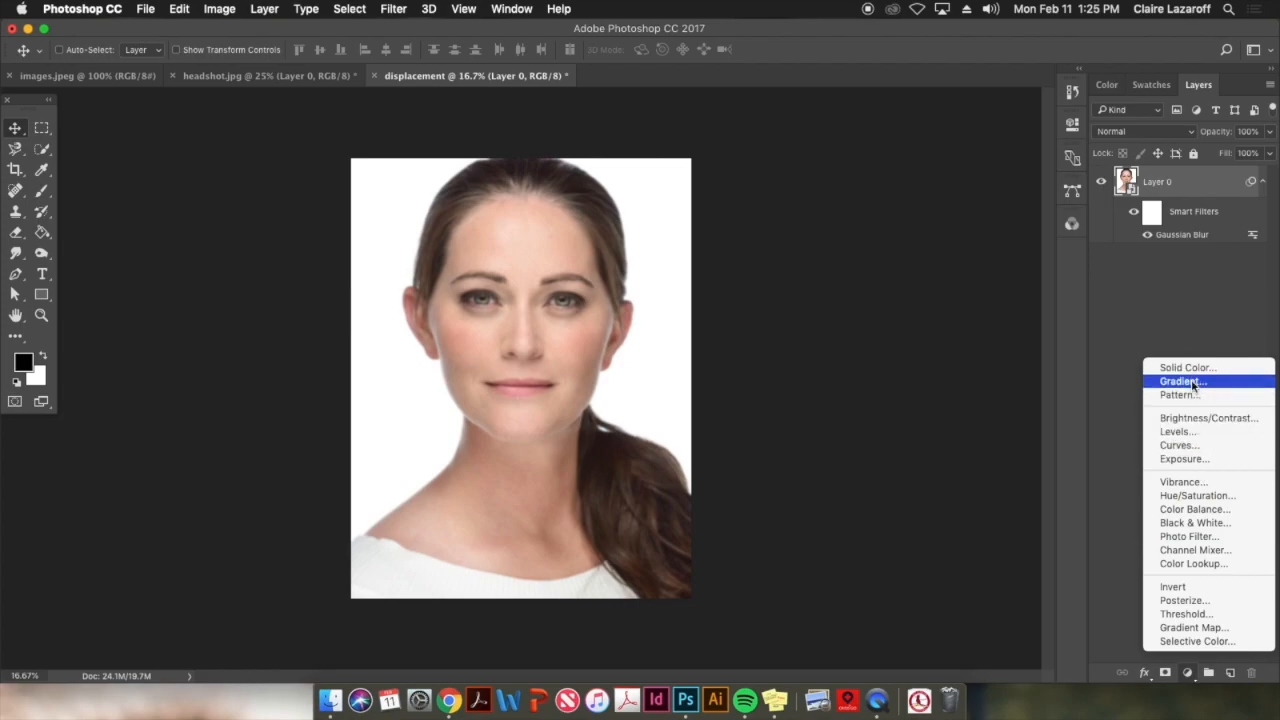
left_click(1192, 522)
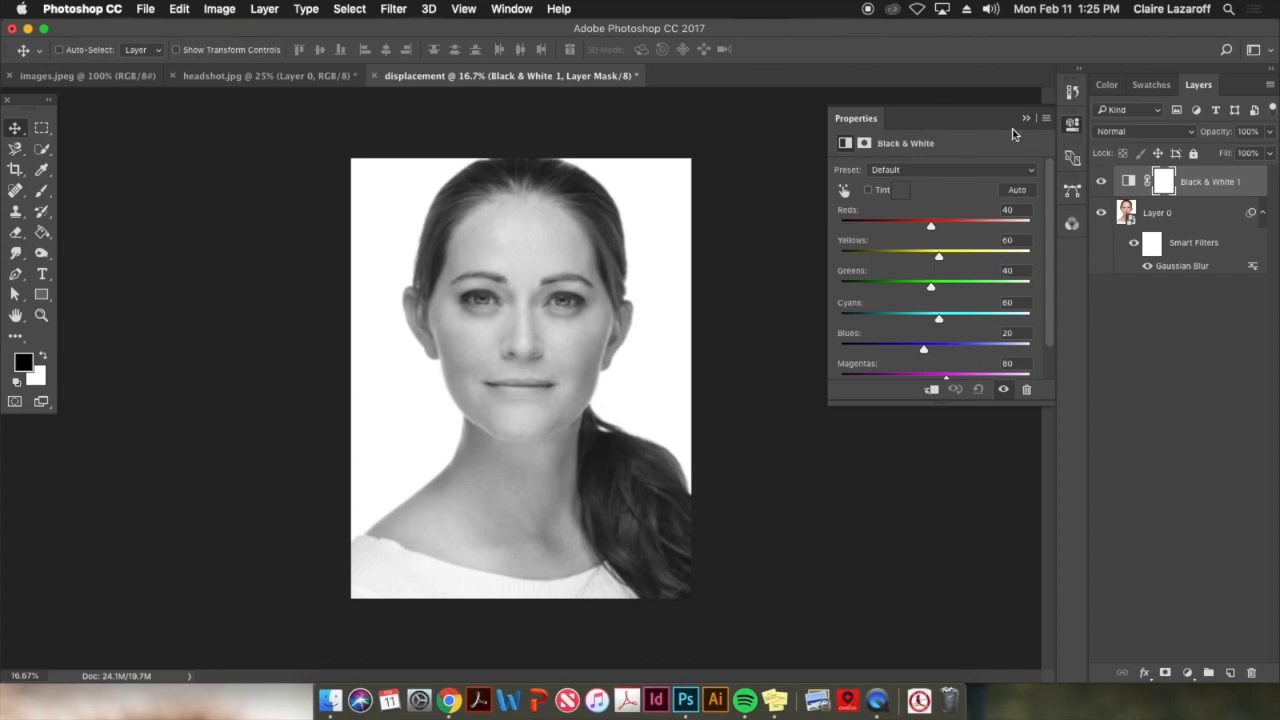
left_click_drag(930, 226, 941, 319)
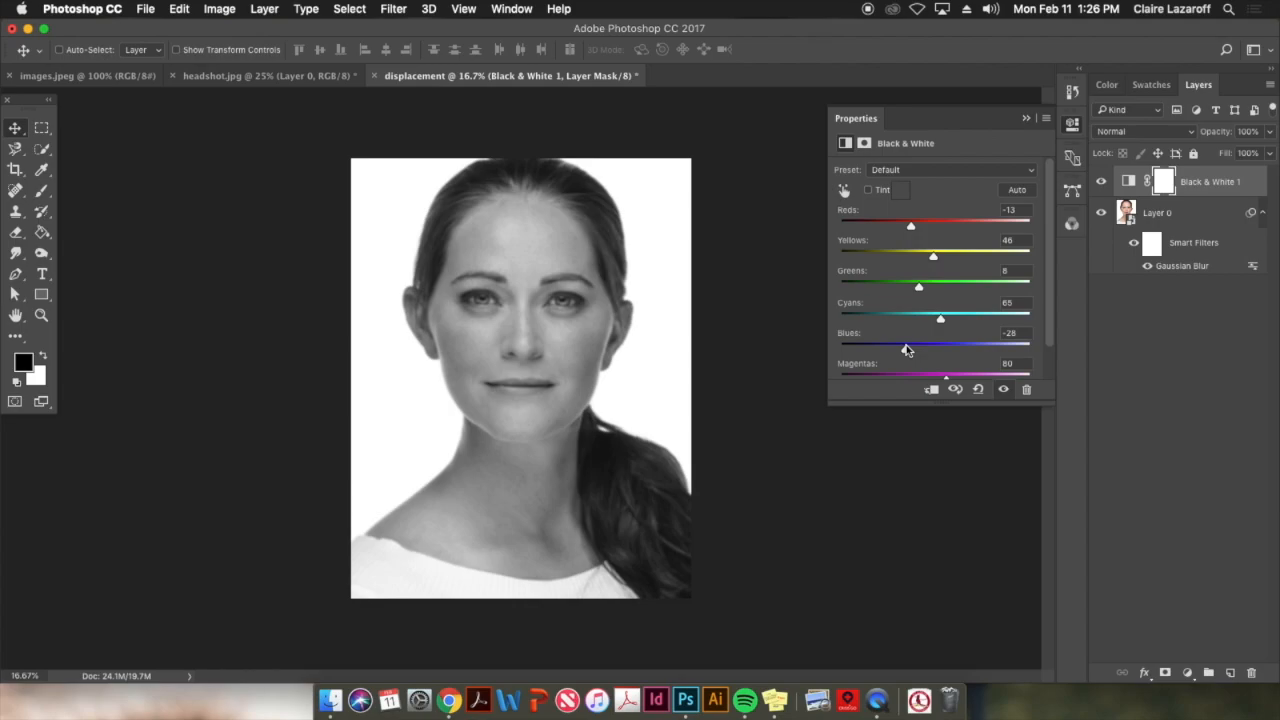
left_click(894, 220)
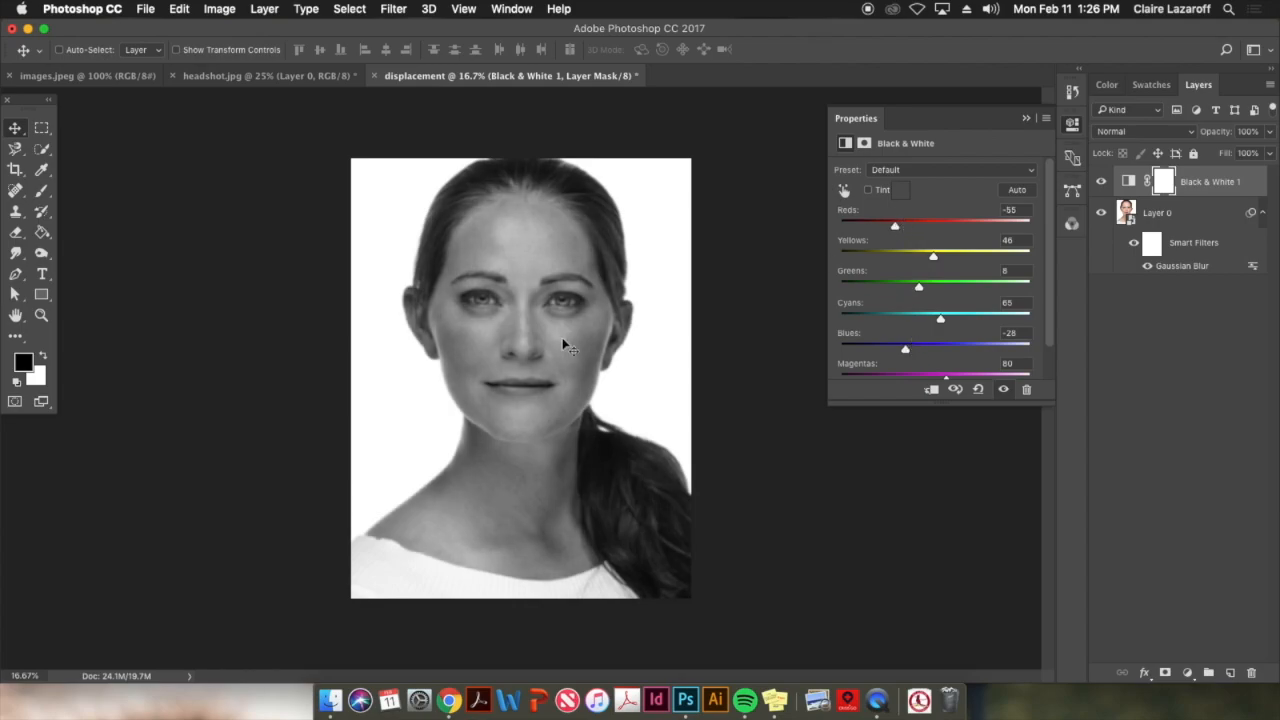
left_click_drag(896, 226, 900, 229)
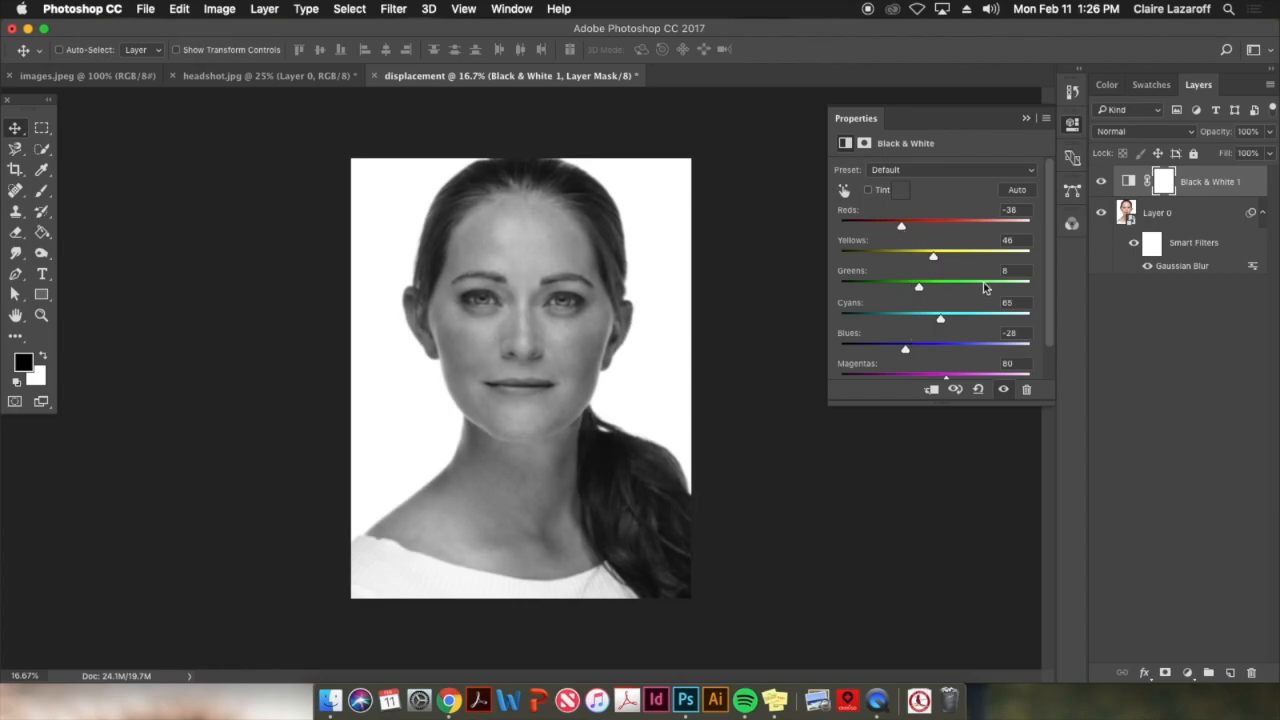
Save the document to the Desktop as displacement.psd with Maximize Compatibility, replacing the existing file, and close it
left_click(145, 10)
left_click(229, 181)
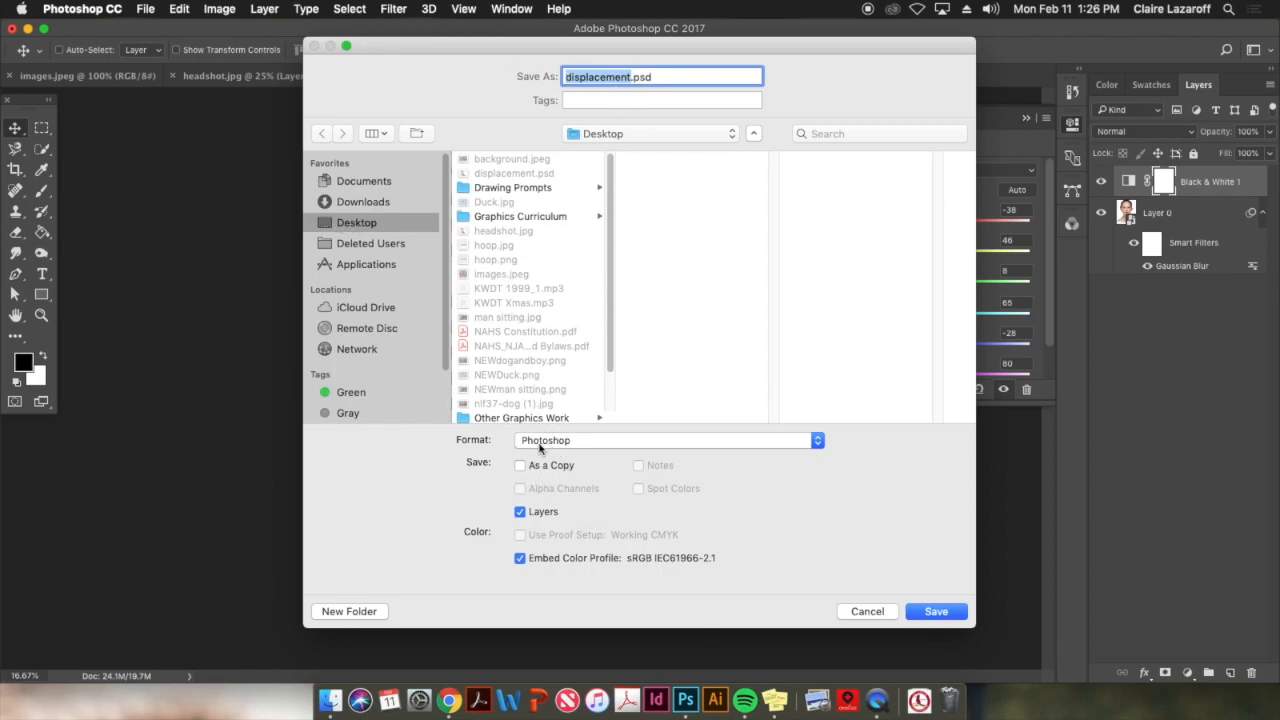
left_click(936, 611)
left_click(757, 151)
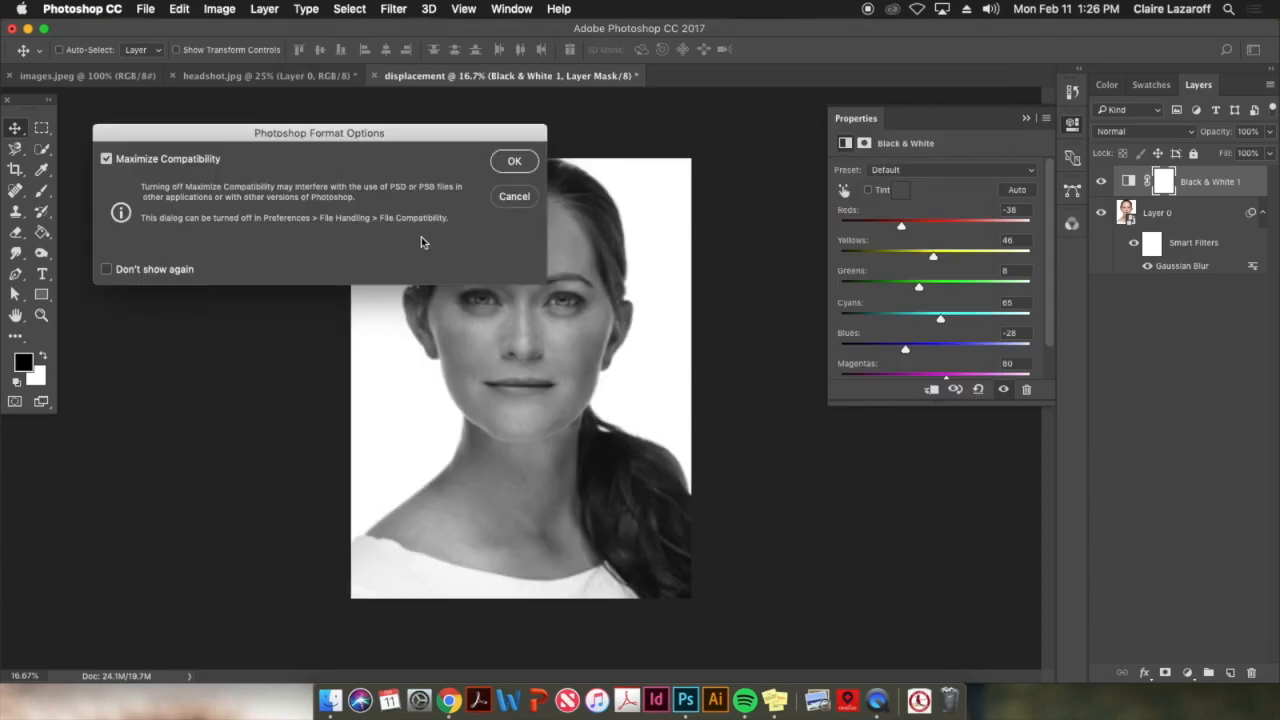
left_click(511, 161)
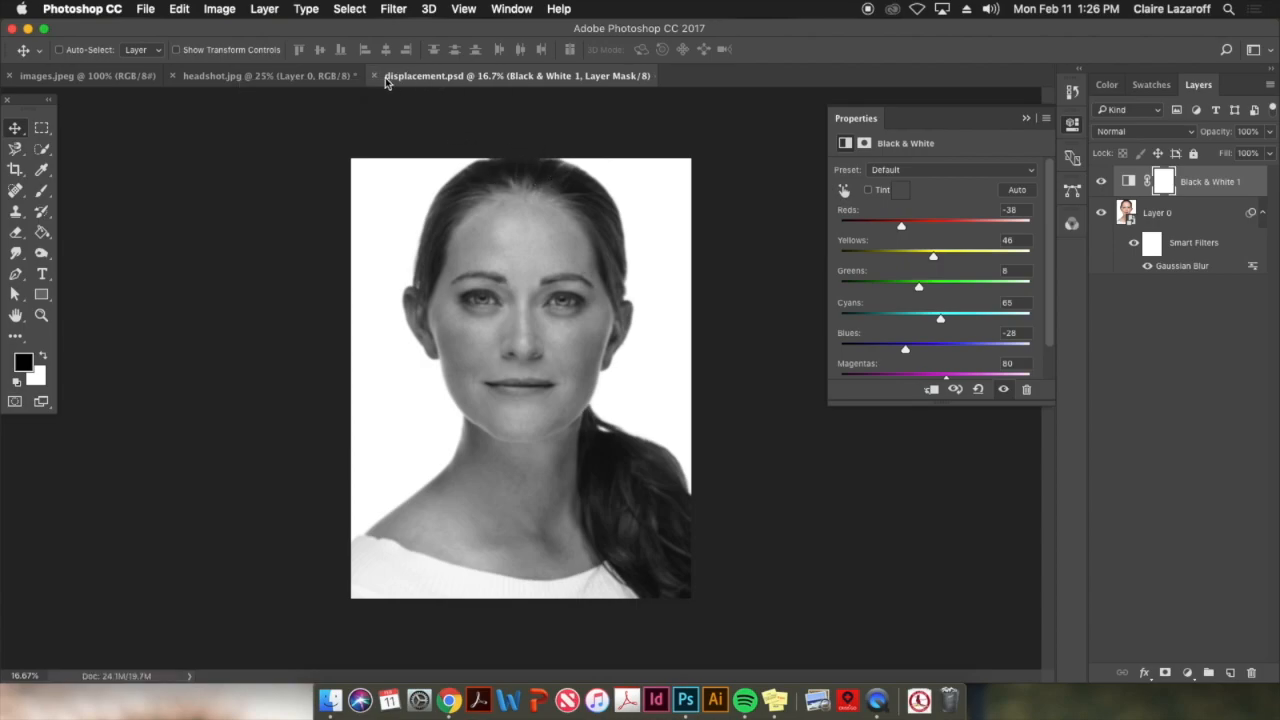
left_click(374, 76)
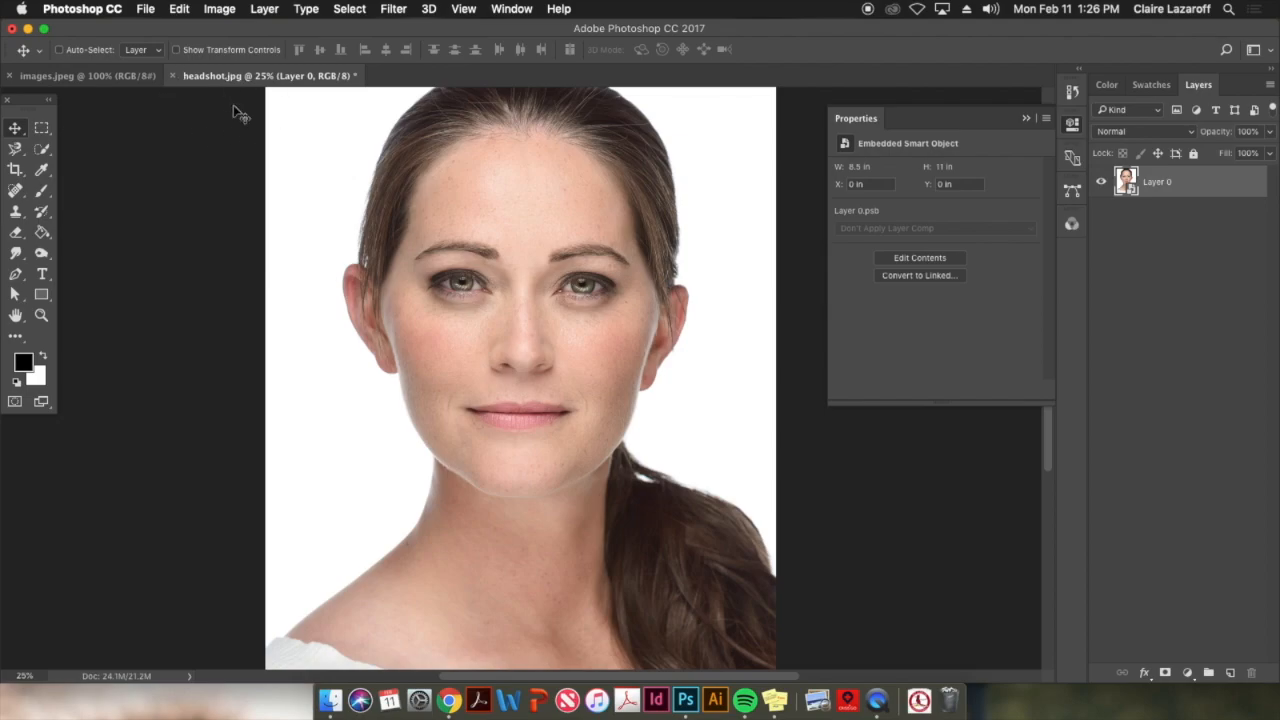
Select the woman's head from the hair down to the chin in headshot.jpg with the Quick Selection tool
key("super+minus")
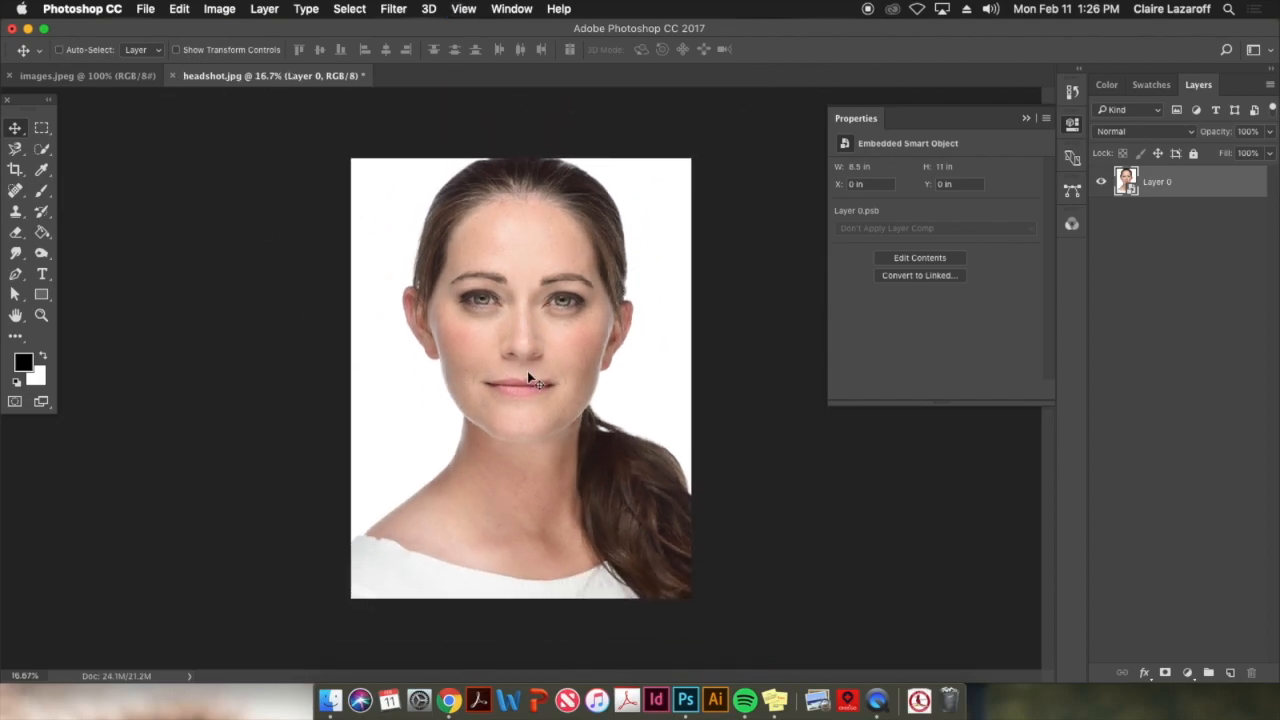
key("super+equal")
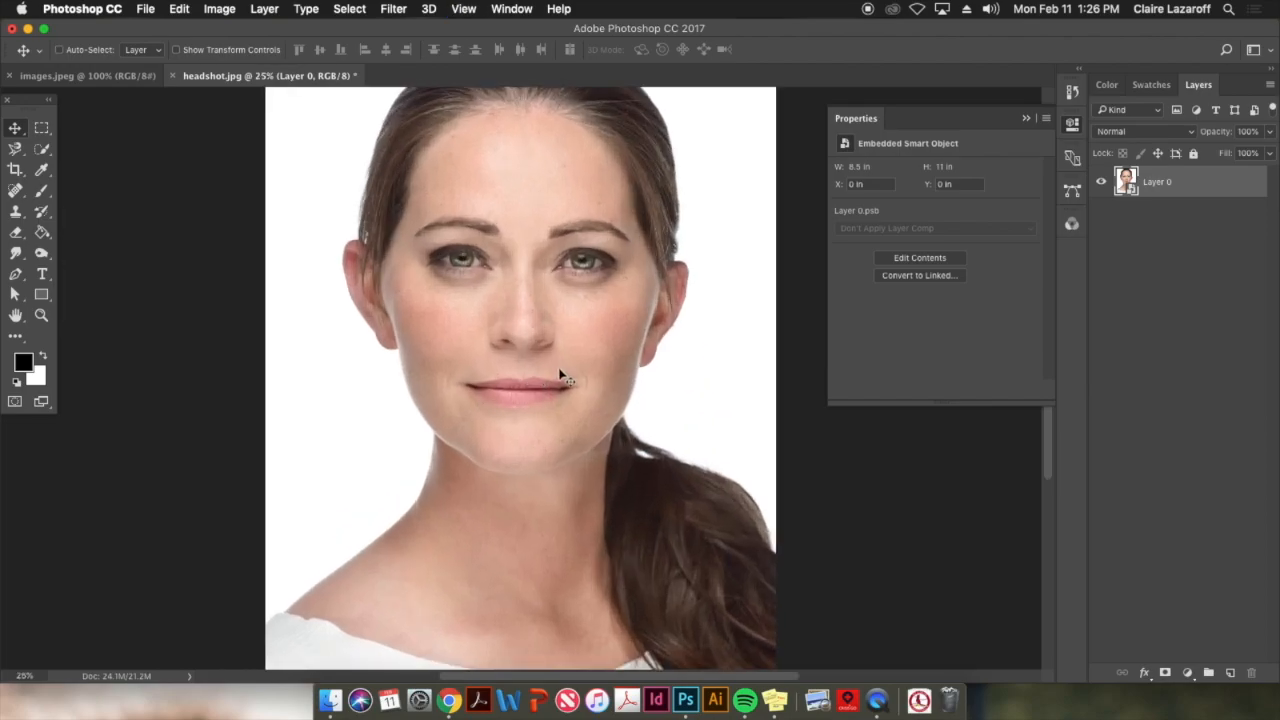
scroll(571, 380, "up", 2)
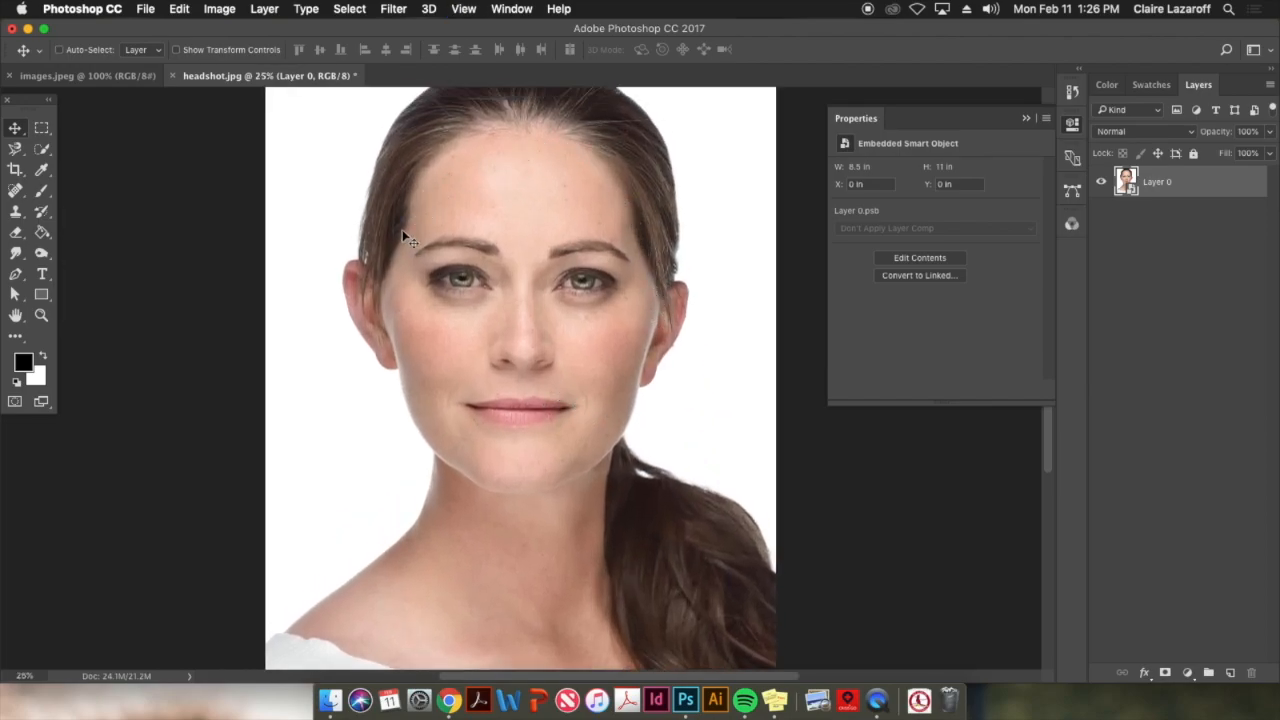
left_click(50, 150)
mouse_move(514, 194)
left_mouse_down()
mouse_move(463, 356)
mouse_move(499, 419)
mouse_move(563, 446)
mouse_move(527, 481)
mouse_move(573, 469)
left_mouse_up()
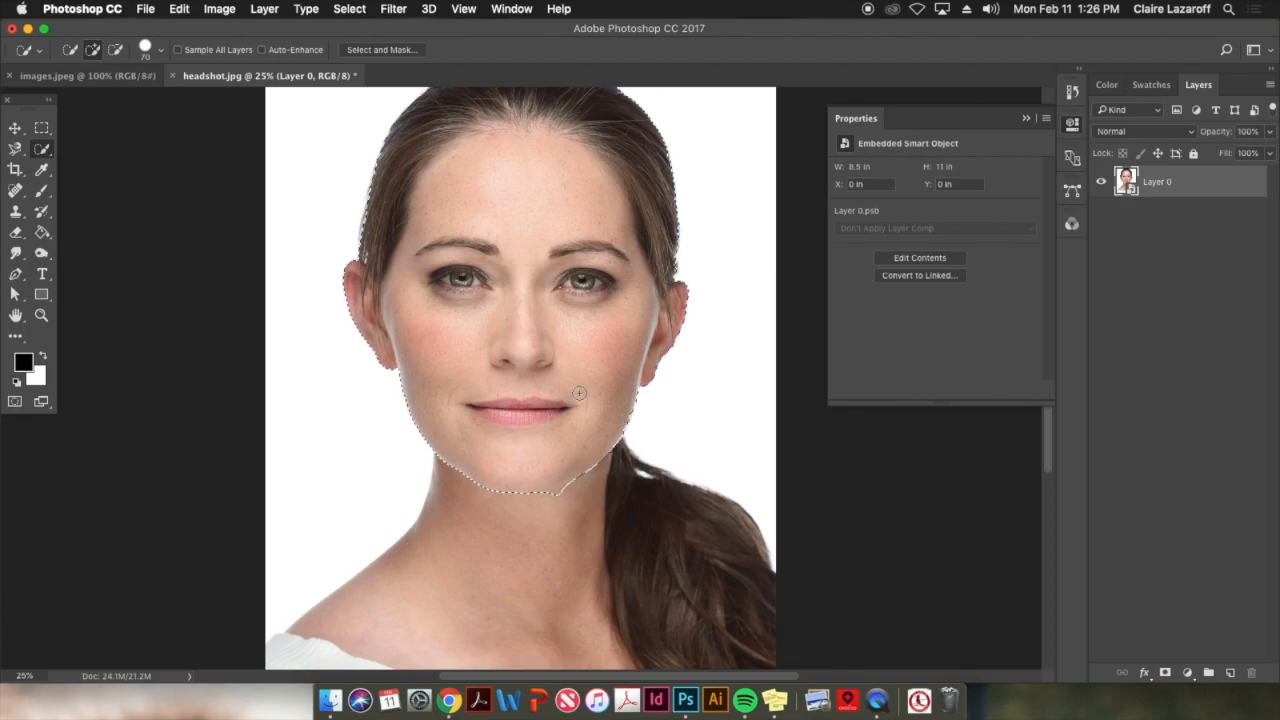
Subtract both ears and the hair from the selection so that it covers only the face
key("alt")
mouse_move(390, 380)
left_mouse_down()
mouse_move(366, 326)
mouse_move(363, 265)
left_mouse_up()
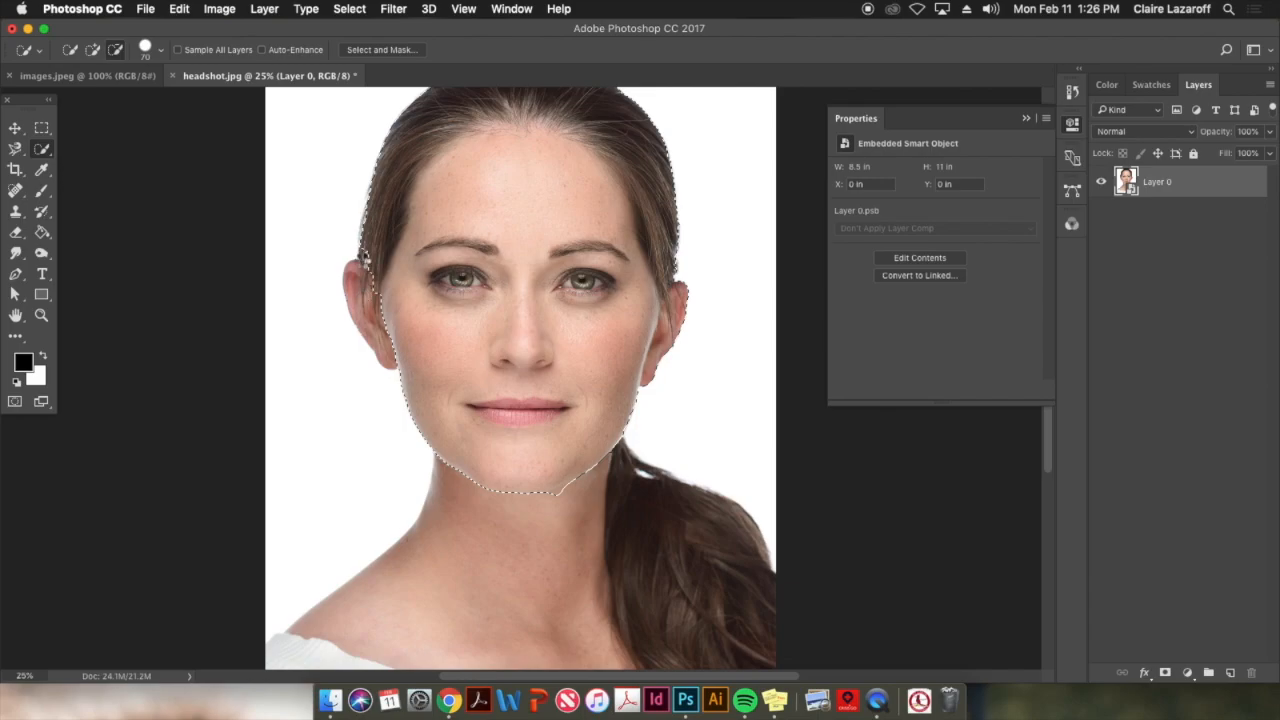
mouse_move(653, 389)
left_mouse_down()
mouse_move(647, 404)
mouse_move(683, 249)
mouse_move(680, 337)
left_mouse_up()
mouse_move(683, 293)
left_mouse_down()
mouse_move(651, 165)
mouse_move(539, 116)
mouse_move(456, 118)
mouse_move(420, 144)
mouse_move(385, 208)
mouse_move(387, 316)
left_mouse_up()
mouse_move(634, 155)
left_mouse_down()
mouse_move(622, 163)
mouse_move(654, 212)
left_mouse_up()
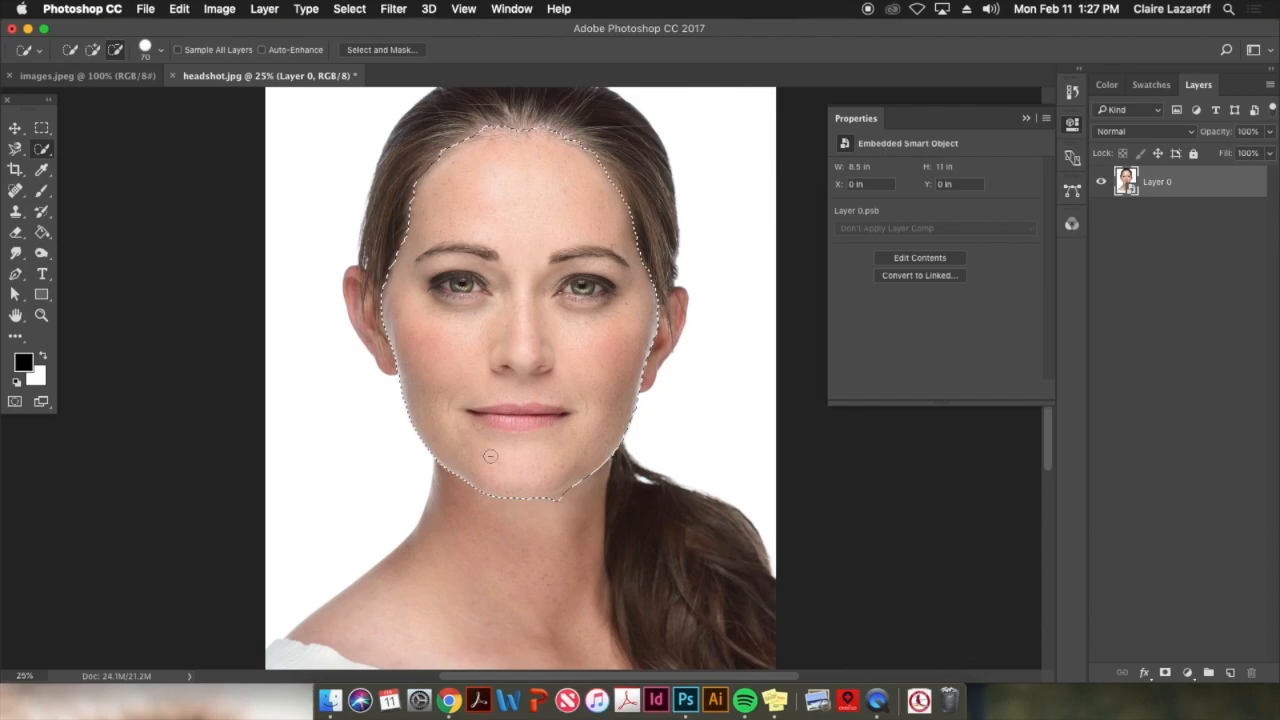
Open the face selection in Select and Mask, compare the Onion Skin preview and set the view to Overlay
left_click(401, 49)
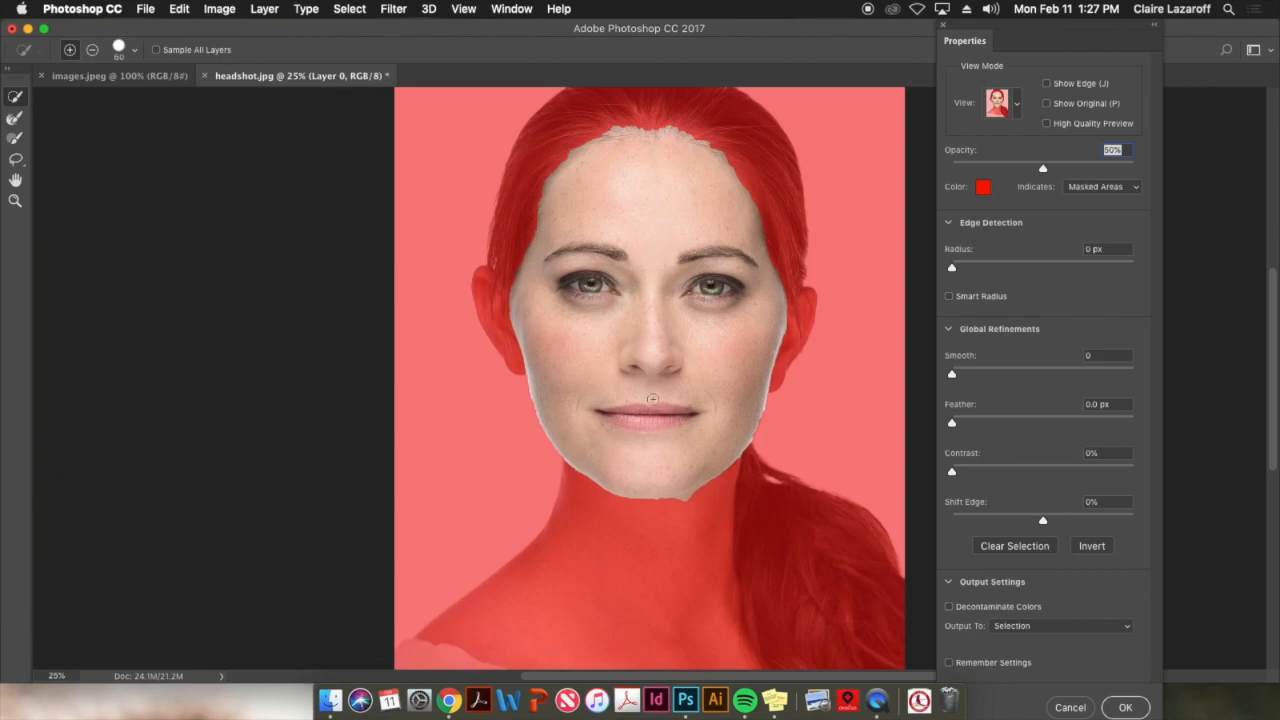
left_click(1019, 106)
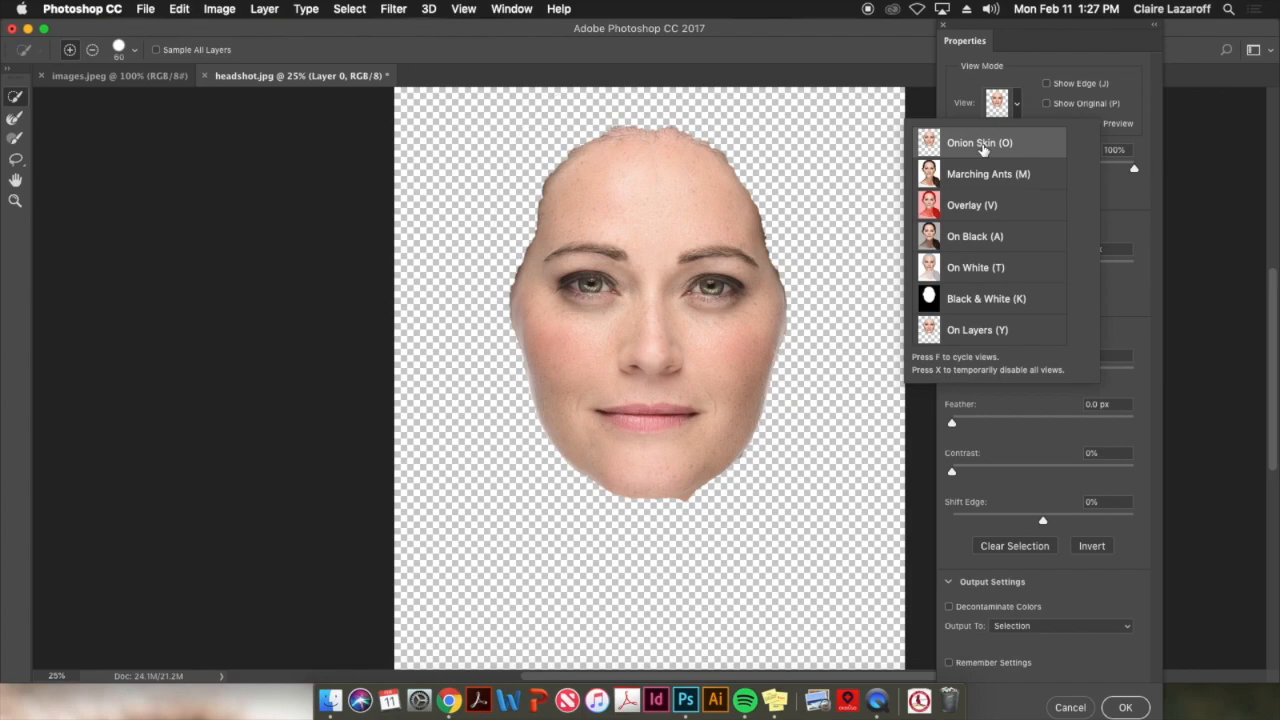
left_click(1021, 108)
left_click(1021, 108)
left_click(990, 212)
Collapse the refinement and output settings and enable Smart Radius for the selection's edge detection
left_click(951, 223)
left_click(948, 224)
left_click(949, 223)
left_click(949, 254)
left_click(949, 285)
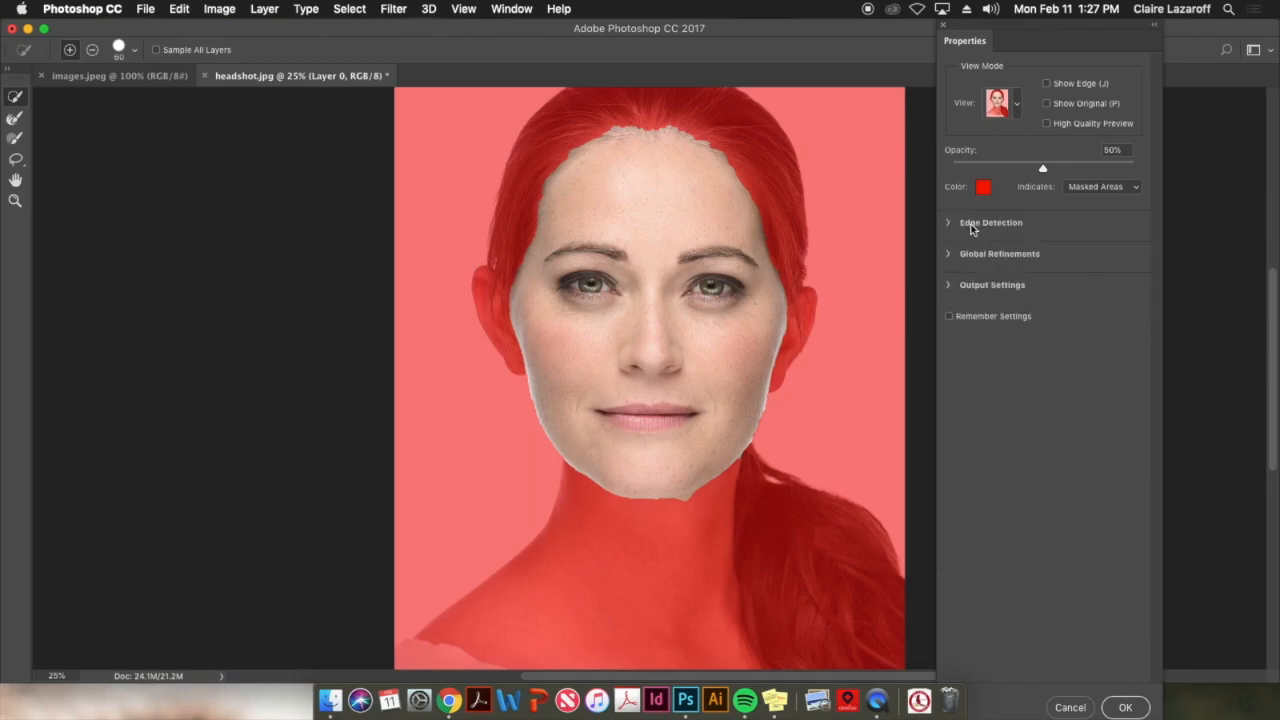
left_click(950, 223)
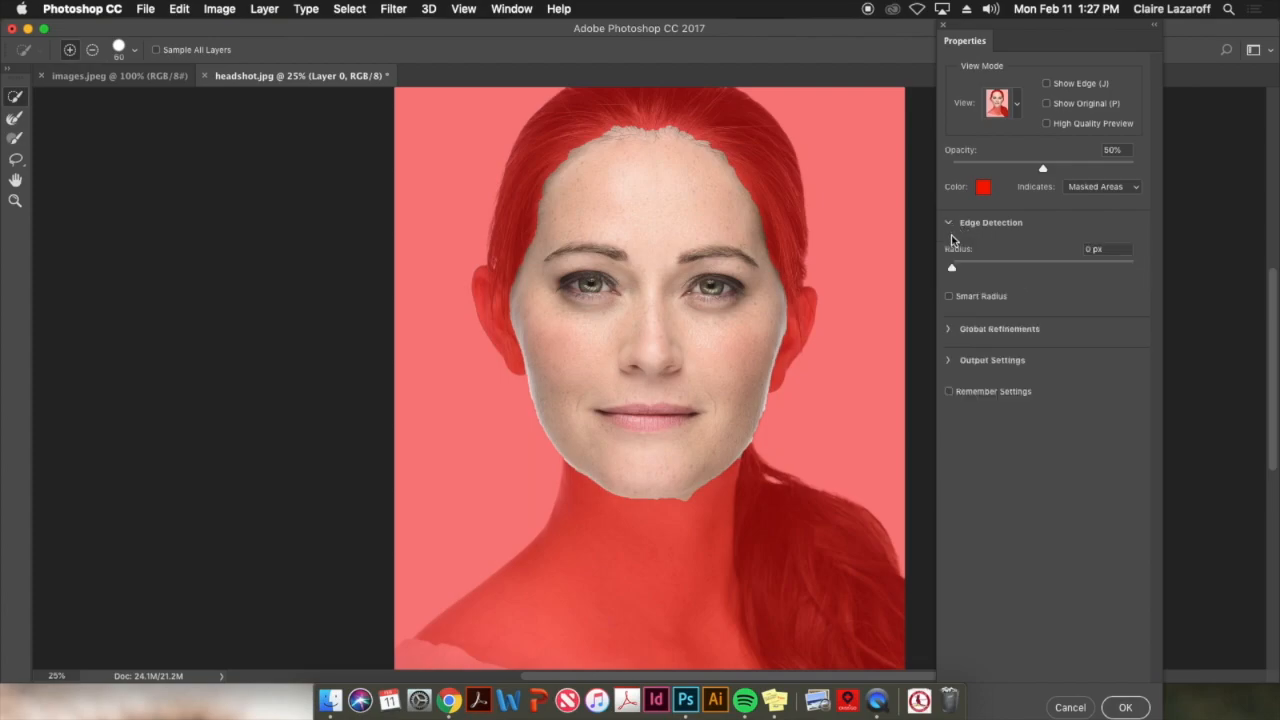
left_click(949, 296)
Subtract the leftover hair along the top of the forehead from the selection, undoing the stroke that removes the forehead
left_click(92, 49)
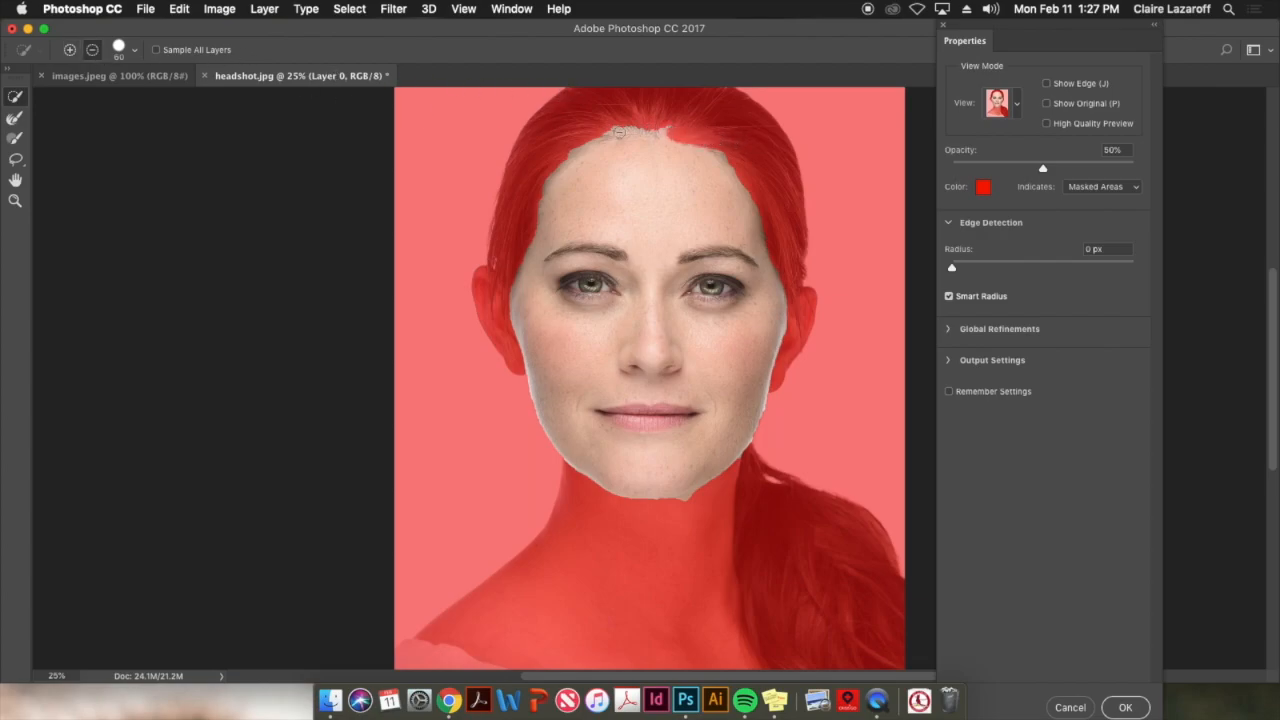
left_click_drag(622, 131, 590, 136)
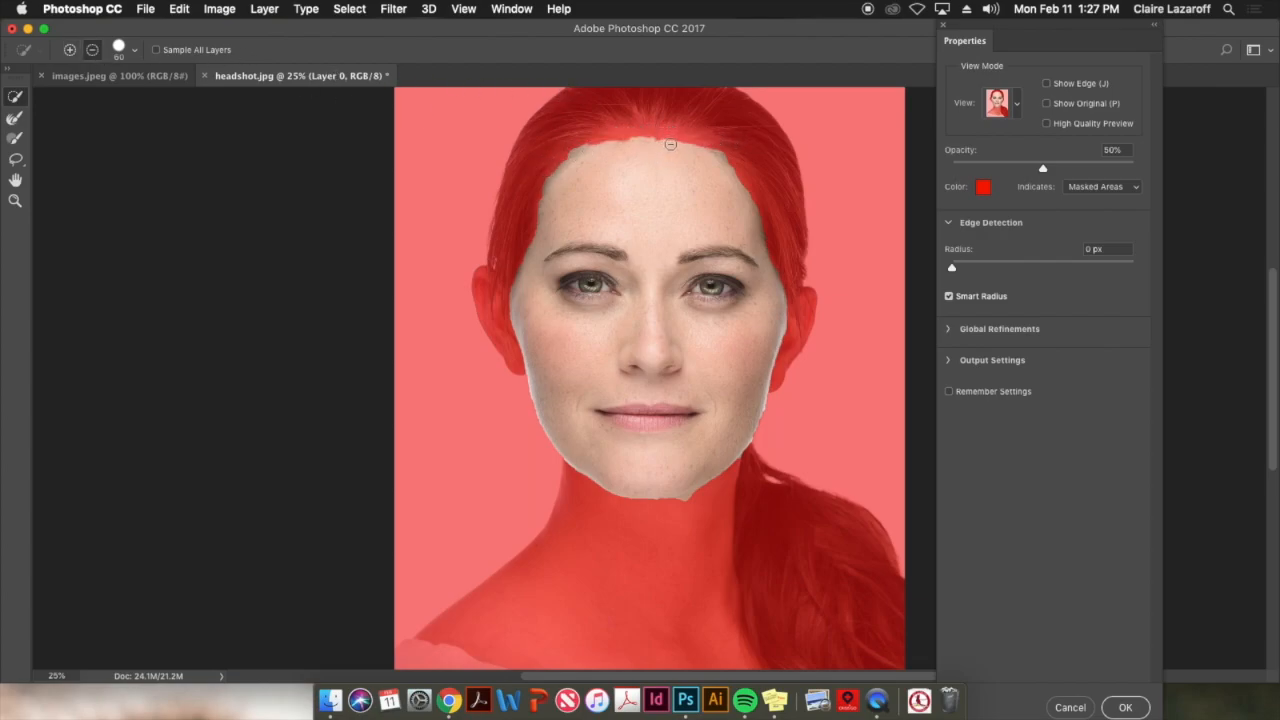
mouse_move(571, 150)
left_mouse_down()
mouse_move(534, 182)
mouse_move(730, 172)
mouse_move(757, 191)
left_mouse_up()
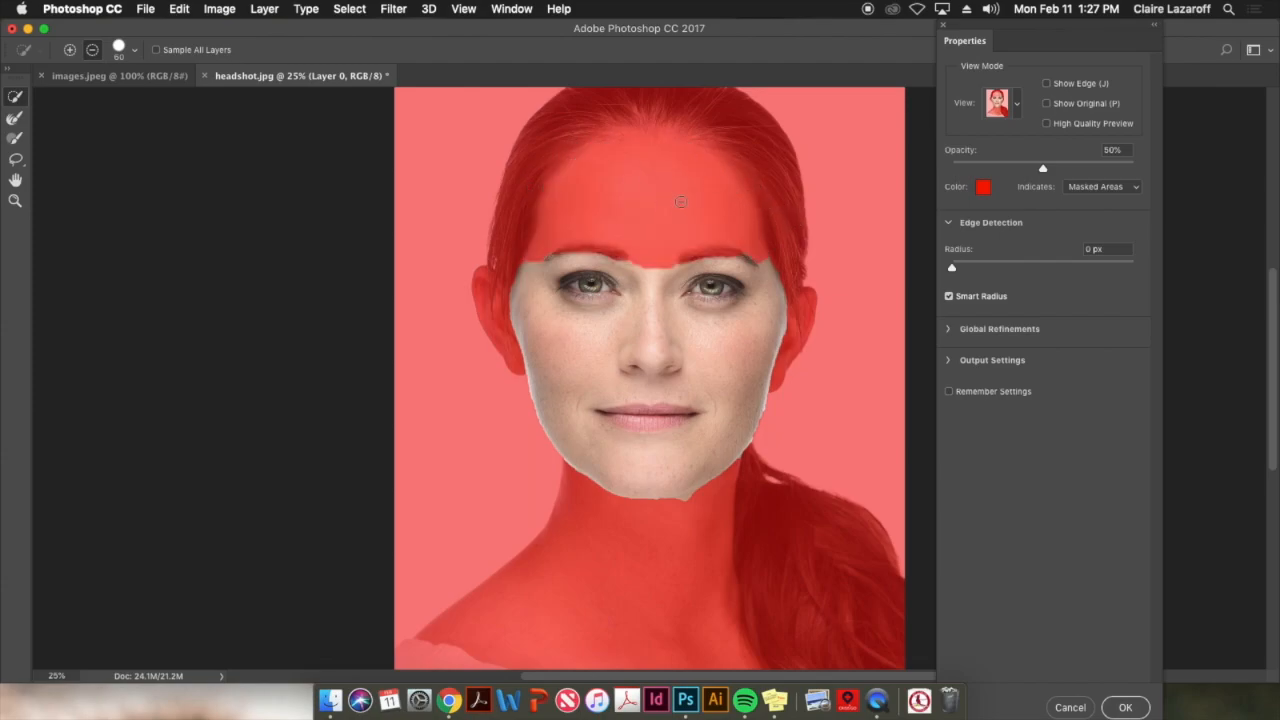
key("super+z")
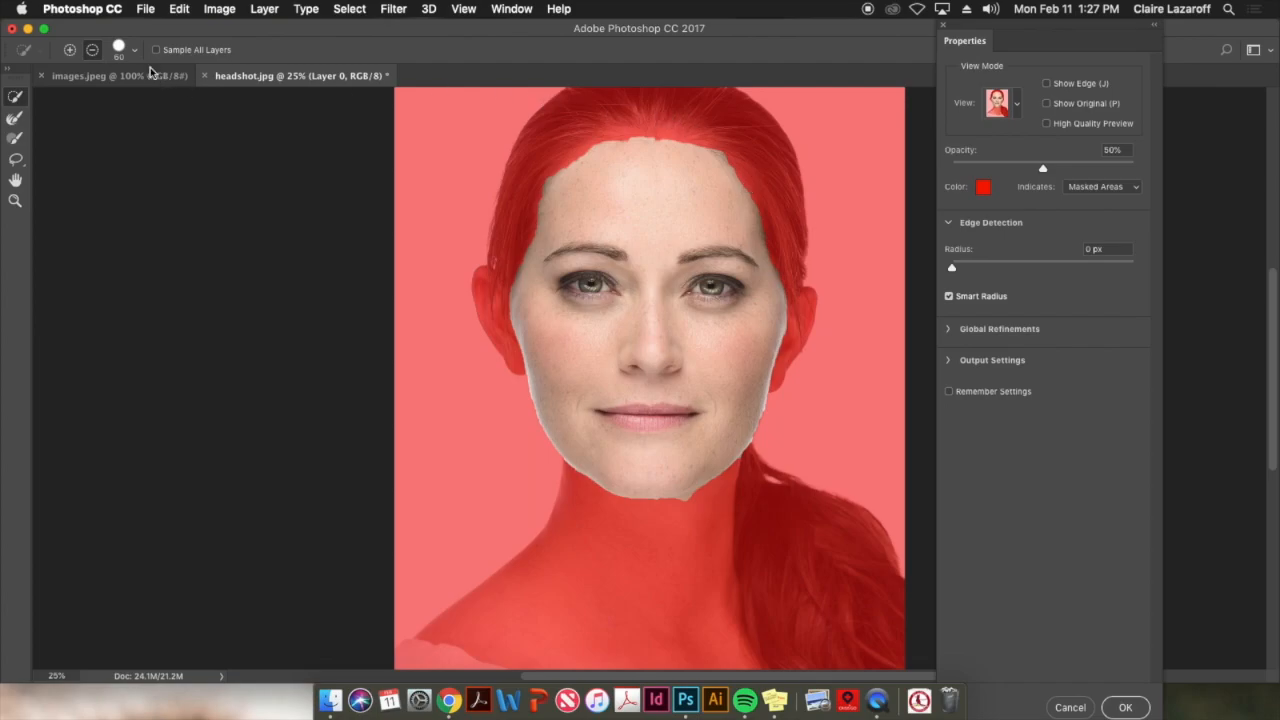
Touch up the selection by adding skin along the hairline and subtracting the overlap at the temple beside the ear
left_click(69, 49)
mouse_move(641, 140)
left_mouse_down()
mouse_move(633, 189)
mouse_move(613, 146)
mouse_move(574, 185)
left_mouse_up()
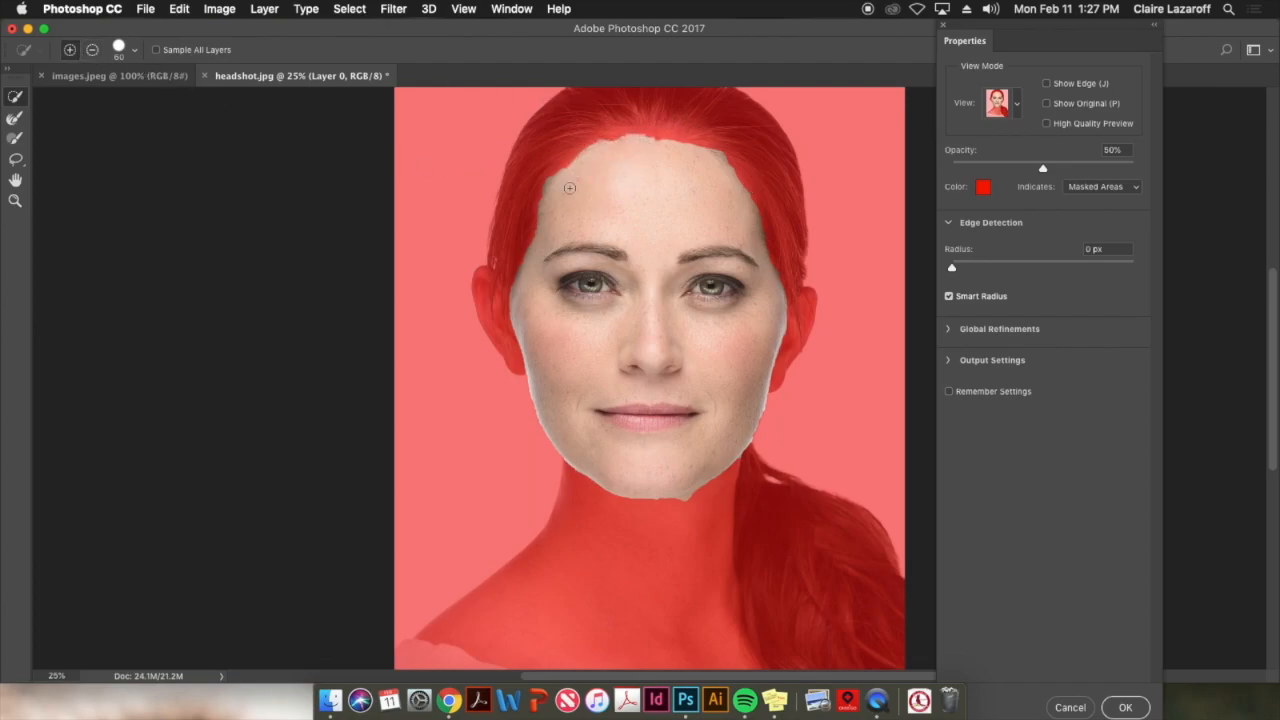
left_click_drag(779, 263, 793, 283)
left_click(93, 50)
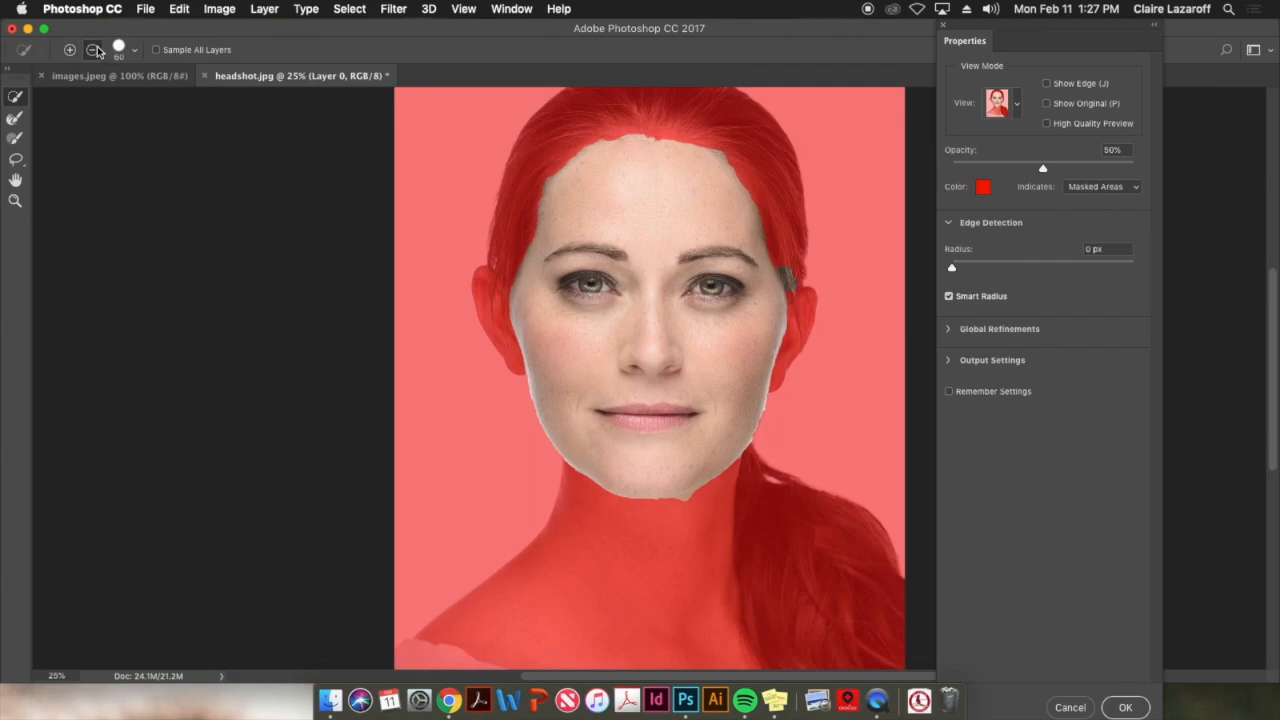
mouse_move(775, 264)
left_mouse_down()
mouse_move(800, 298)
mouse_move(786, 266)
mouse_move(792, 290)
left_mouse_up()
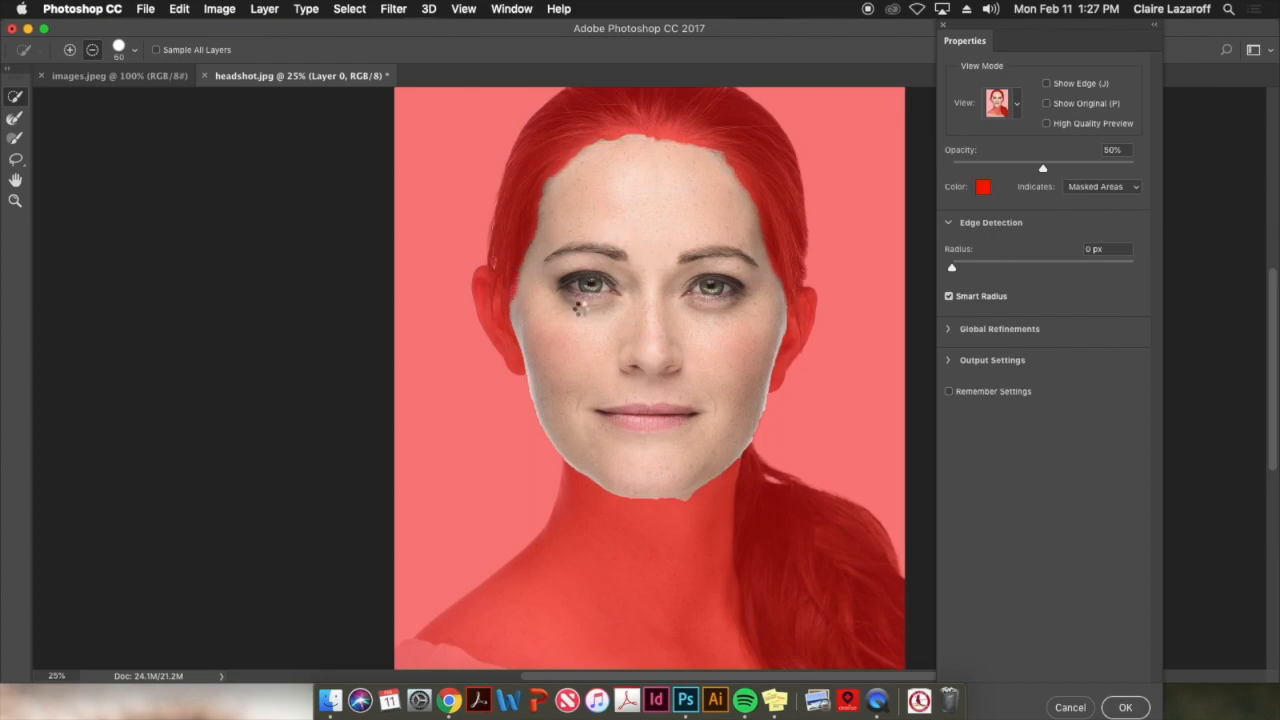
Feather the selection by 1.3 px and output it as a layer mask
left_click(950, 331)
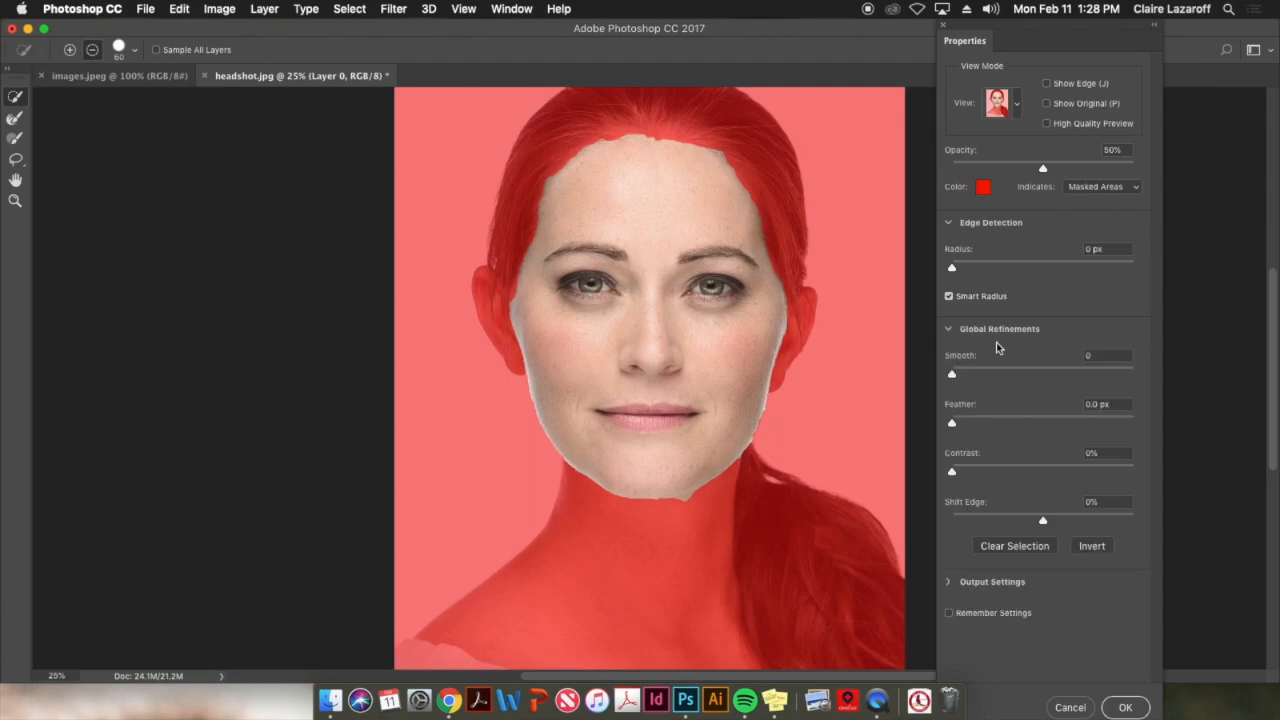
mouse_move(952, 422)
left_mouse_down()
mouse_move(973, 428)
mouse_move(961, 427)
left_mouse_up()
left_click(949, 582)
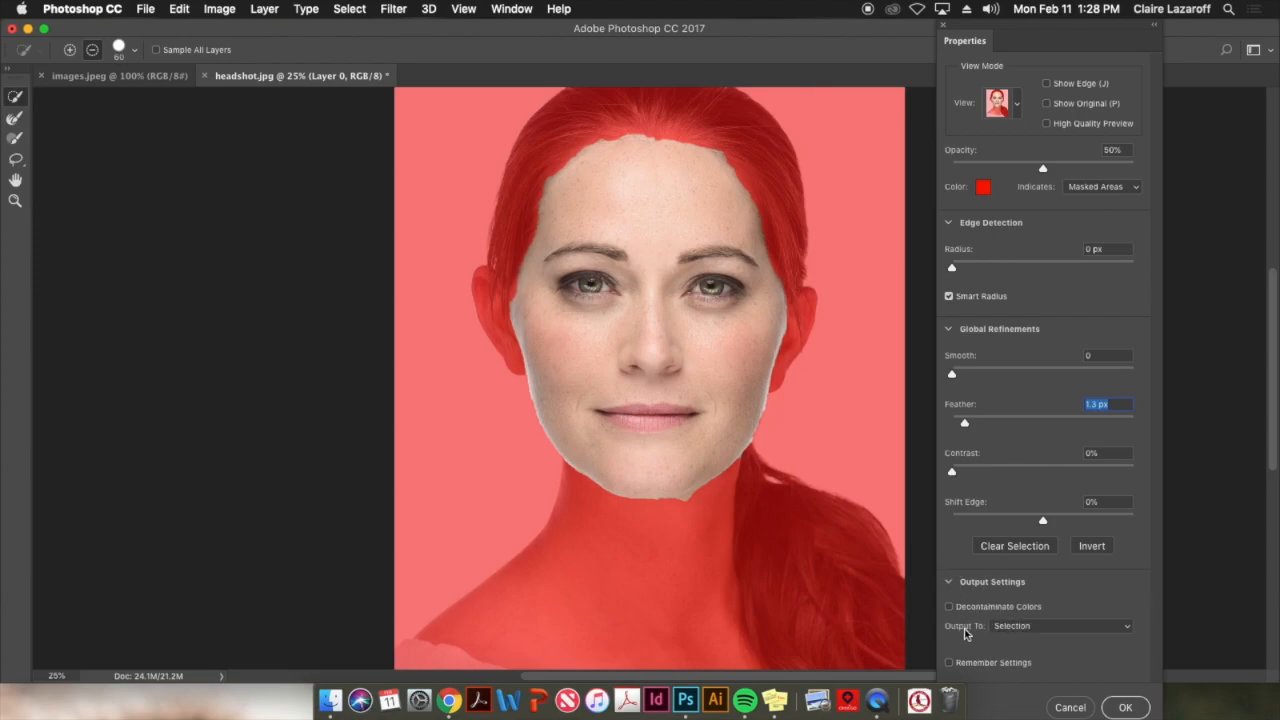
left_click(1018, 632)
left_click(1034, 625)
left_click(1034, 625)
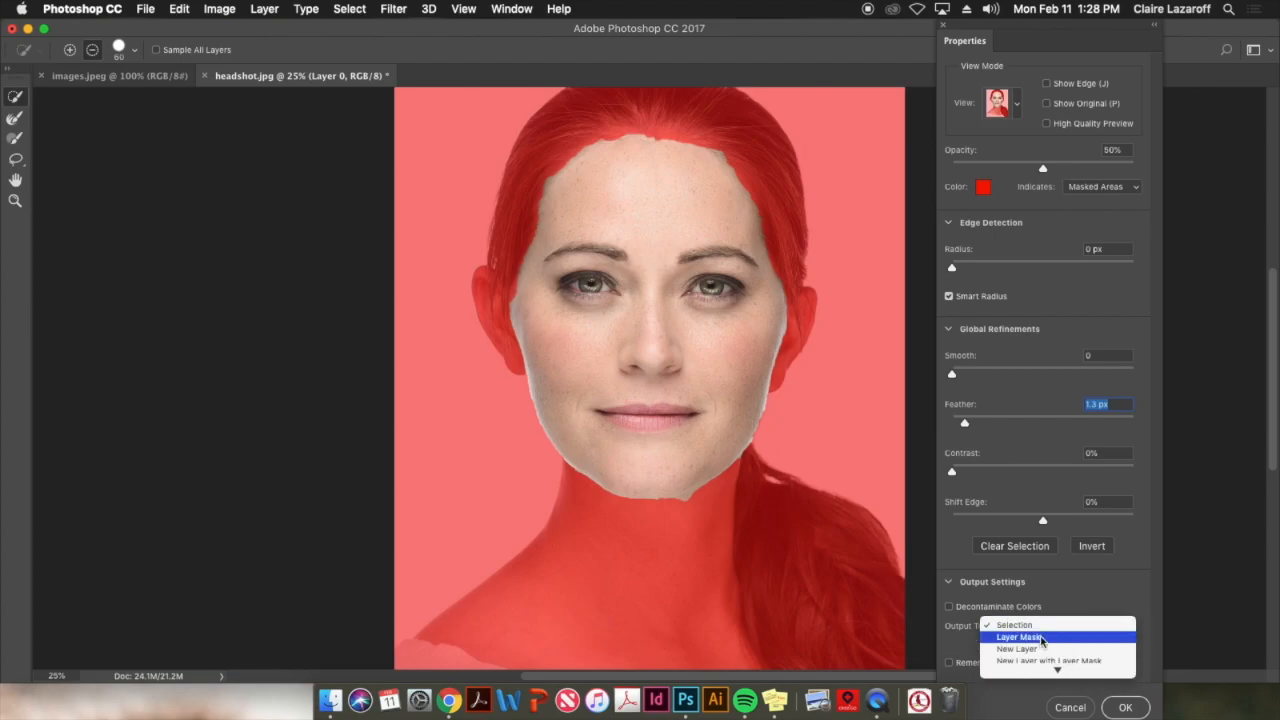
left_click(1040, 637)
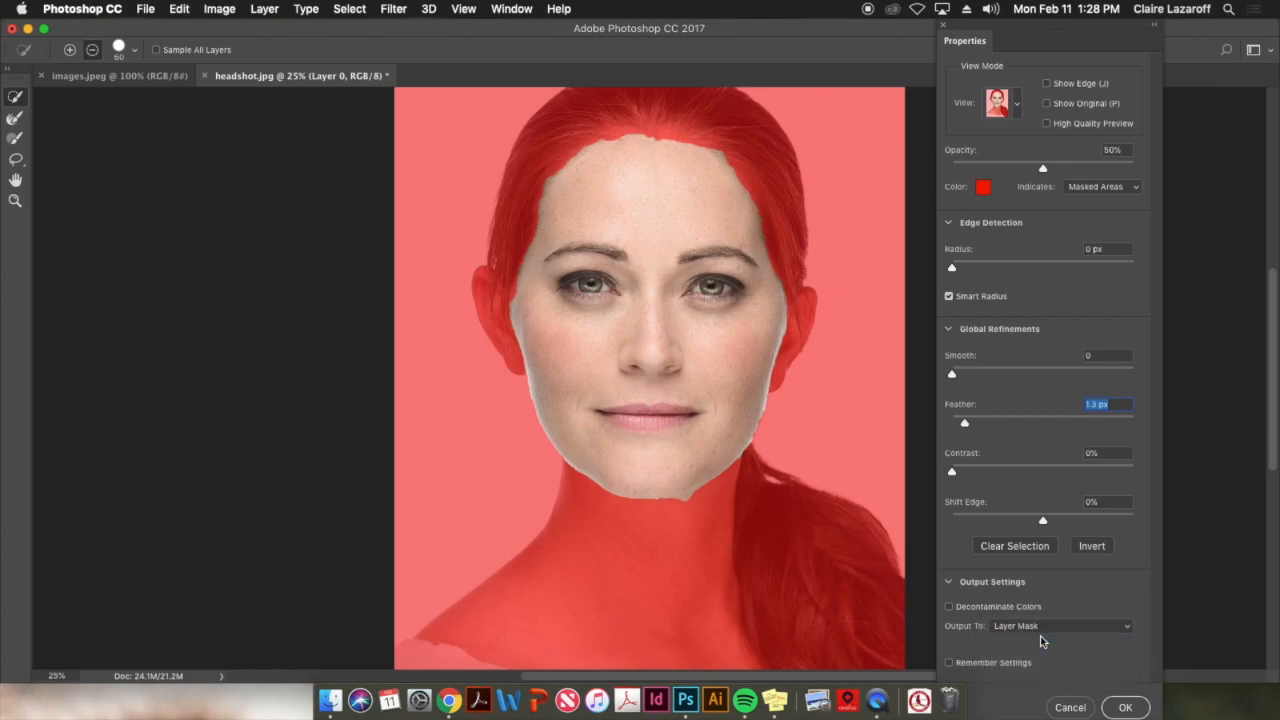
left_click(1124, 707)
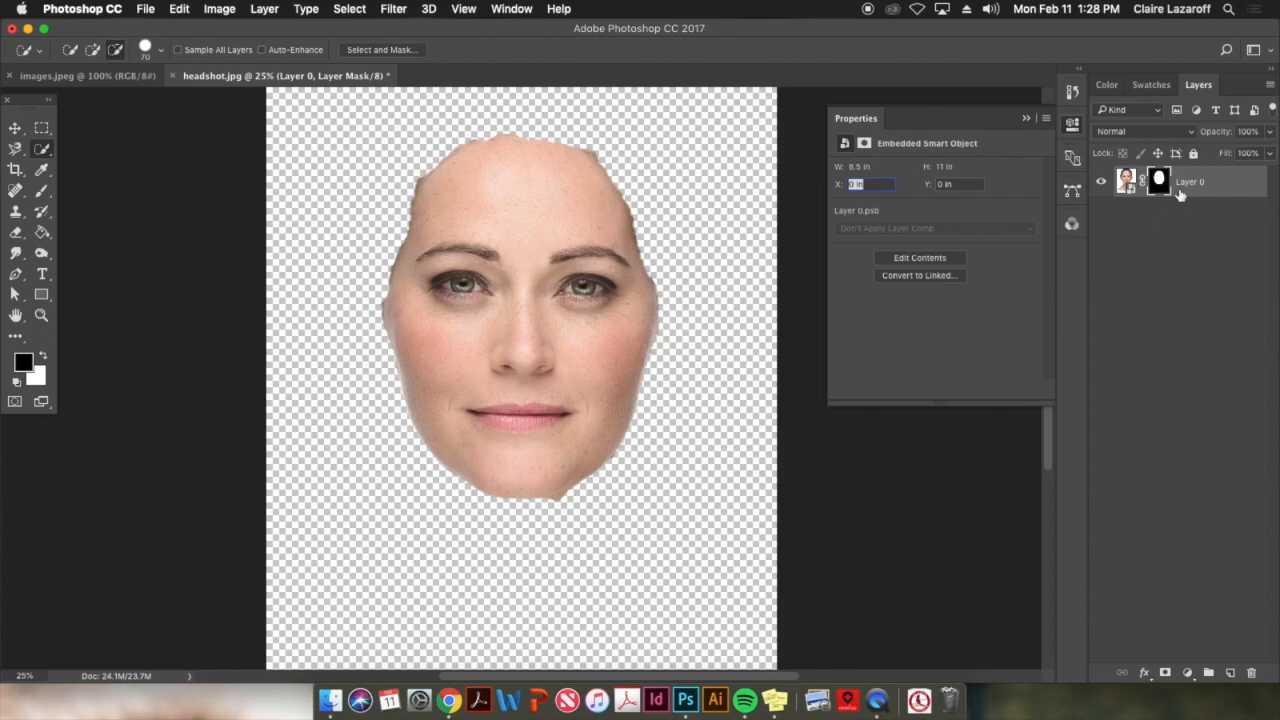
Add a Black & White adjustment layer and move Layer 0's face mask onto it, replacing its blank mask
left_click(1070, 128)
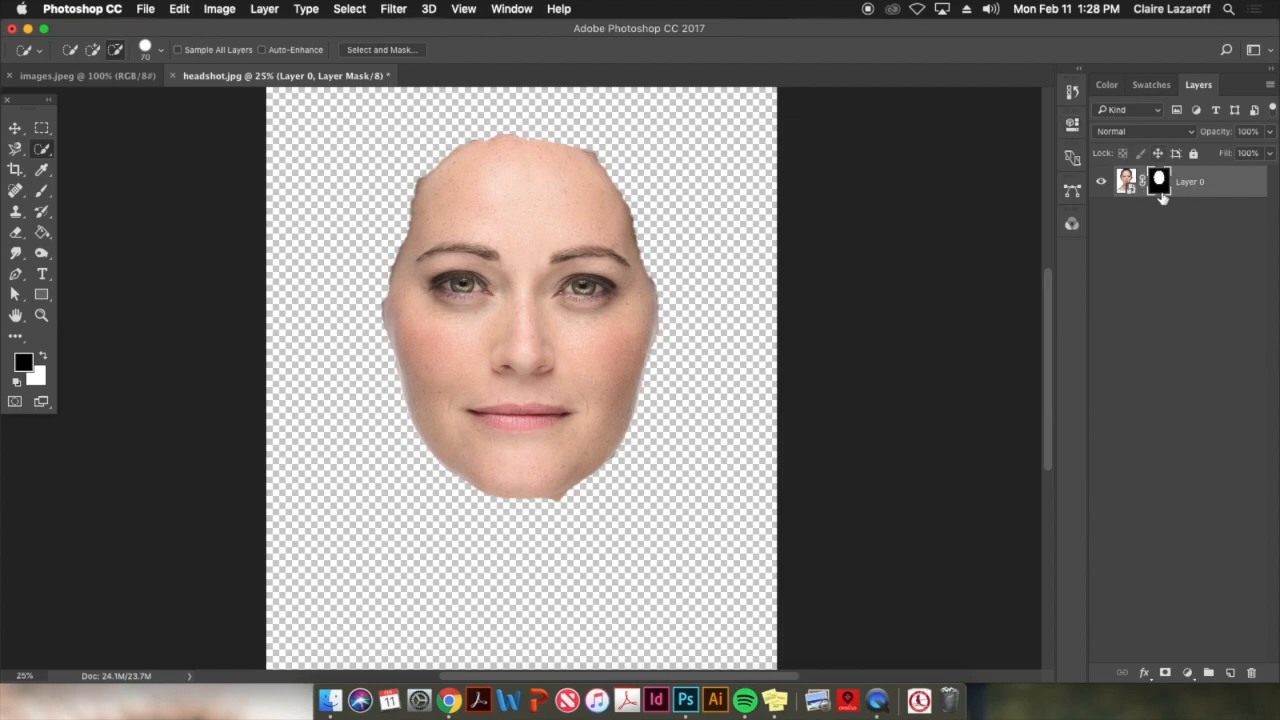
left_click(1188, 674)
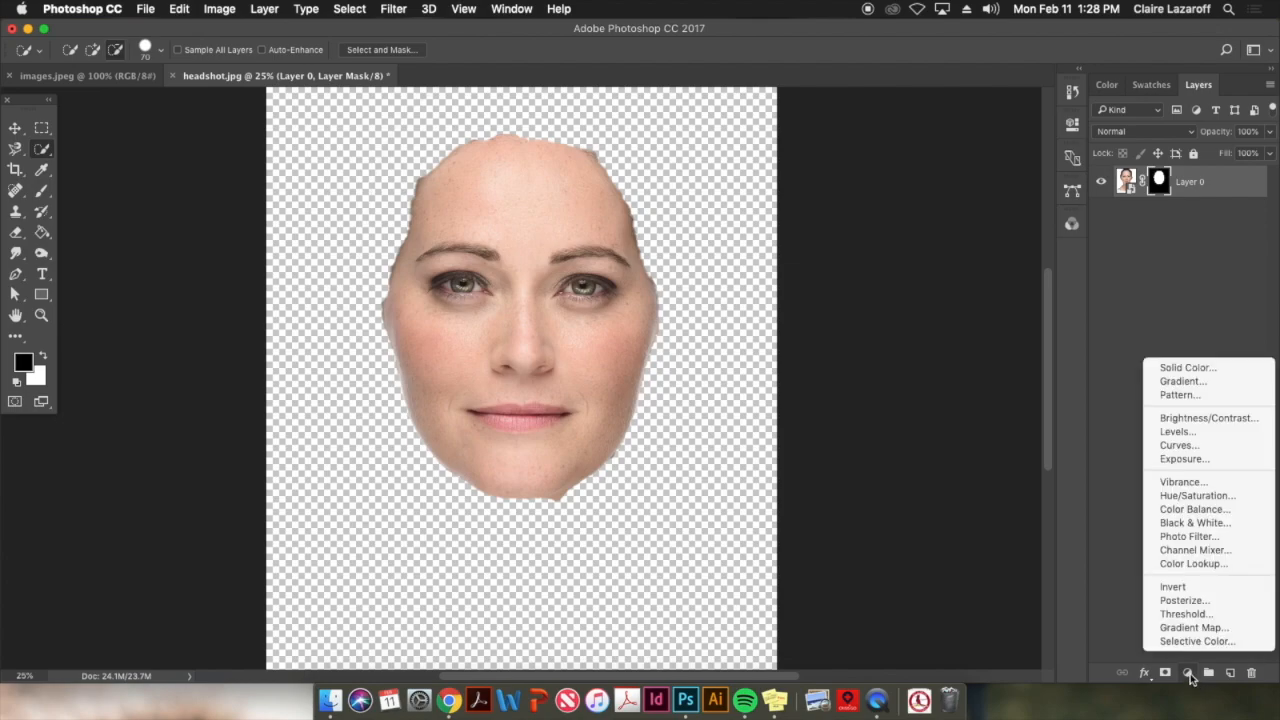
left_click(1192, 523)
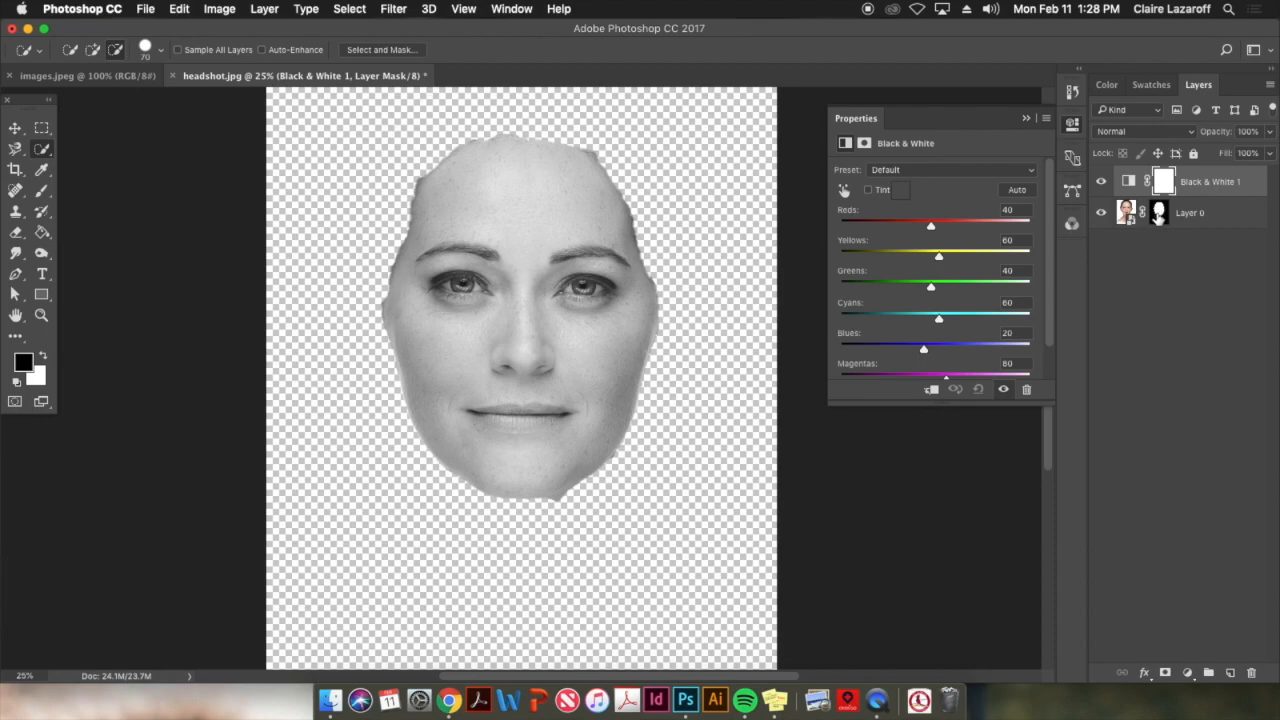
left_click_drag(1159, 210, 1165, 181)
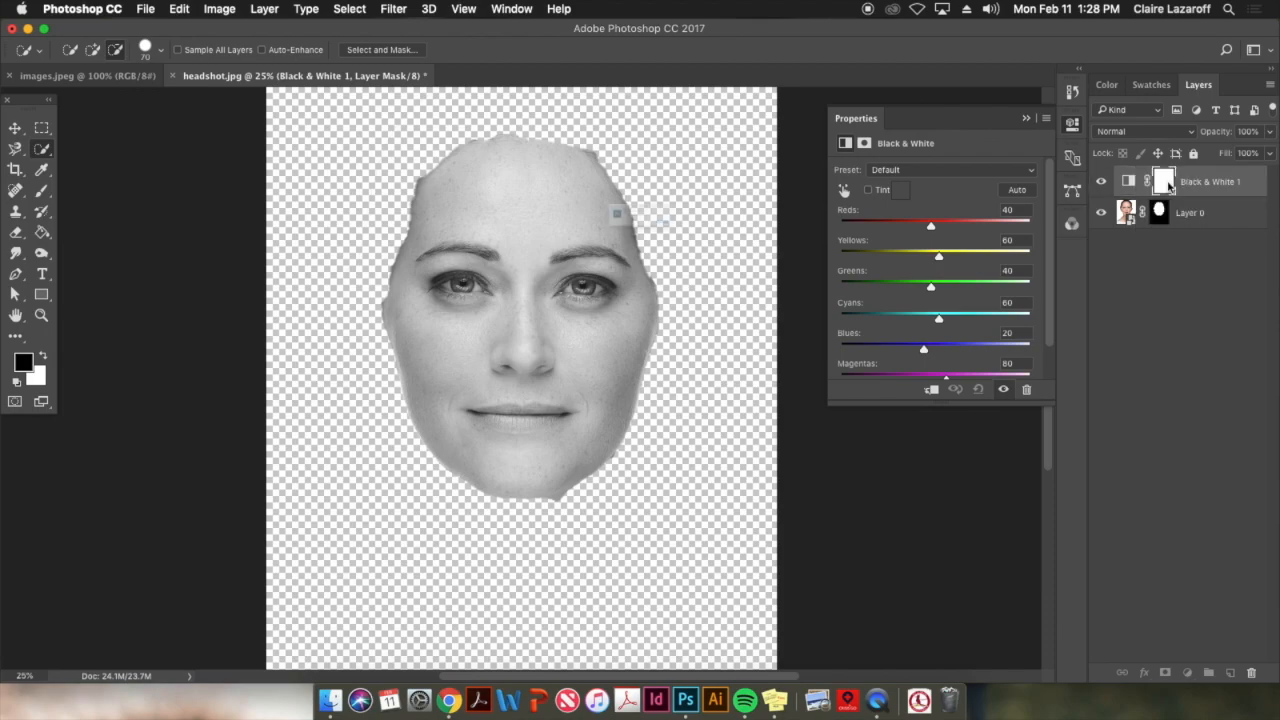
left_click(752, 253)
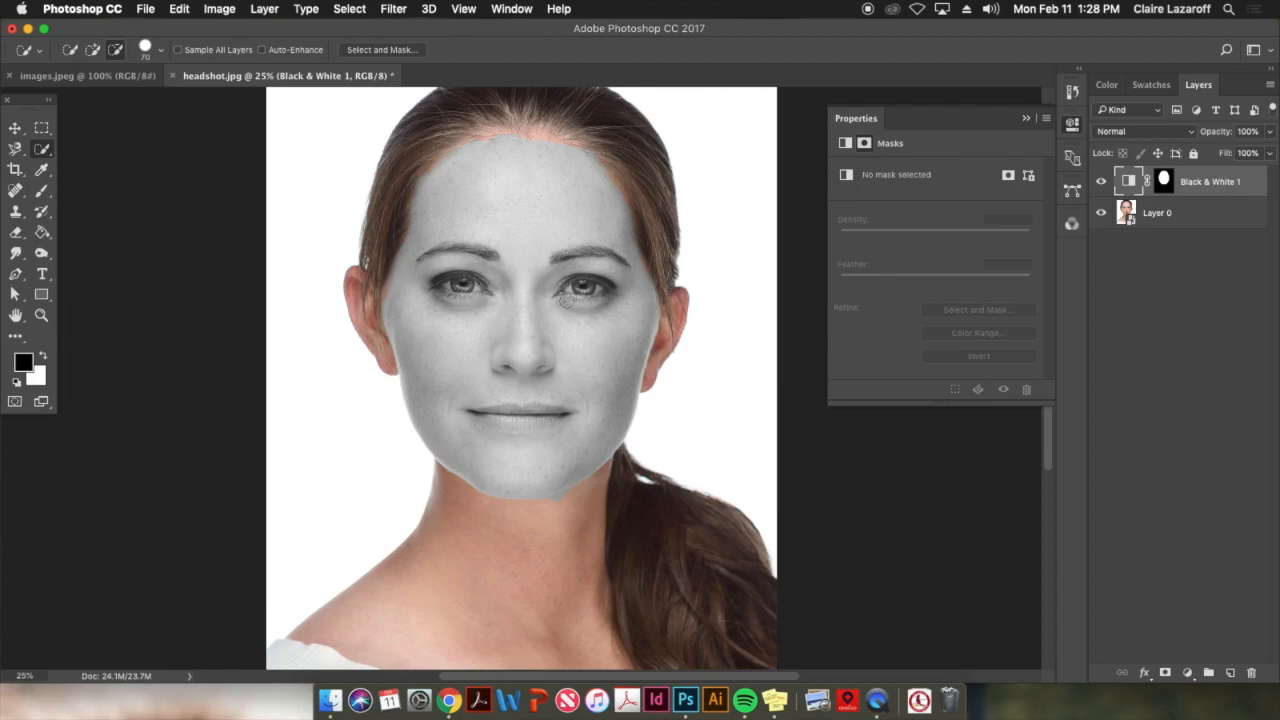
Paint black over both eyes on the Black & White layer's mask with the Brush tool to restore their color
key("super+plus")
key("super+plus")
key("super+plus")
key("super+plus")
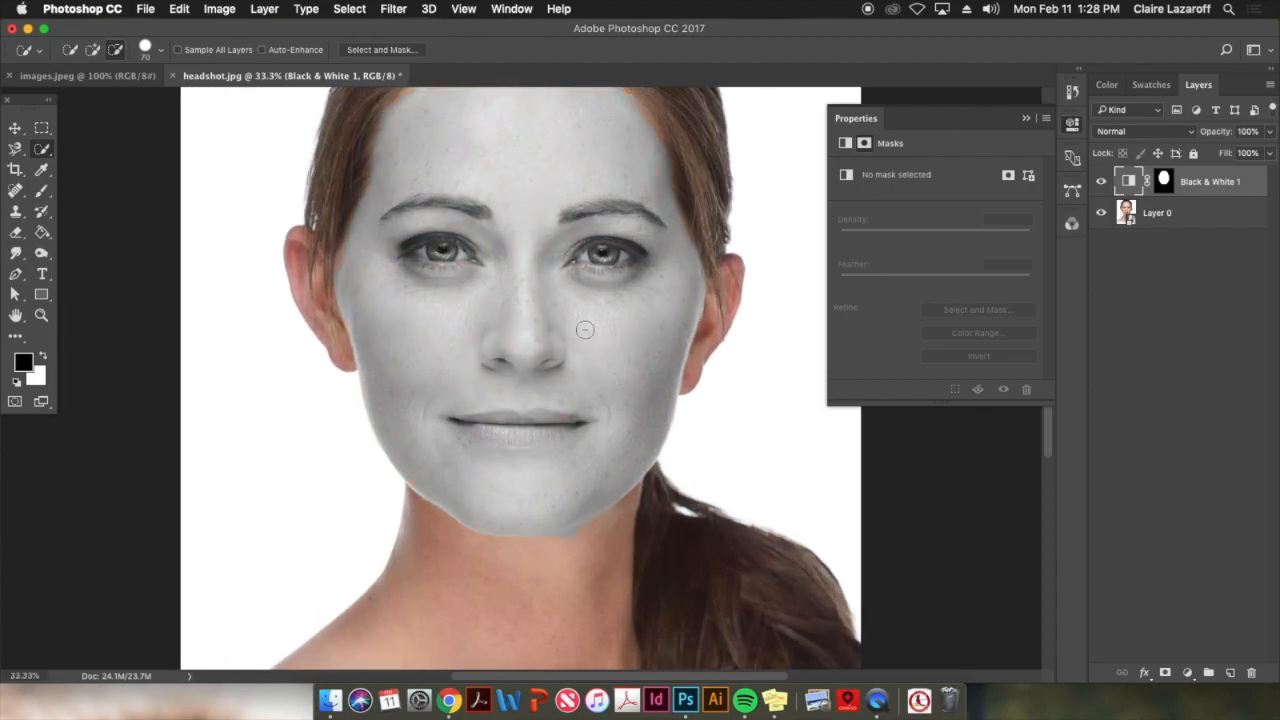
scroll(623, 352, "up", 5)
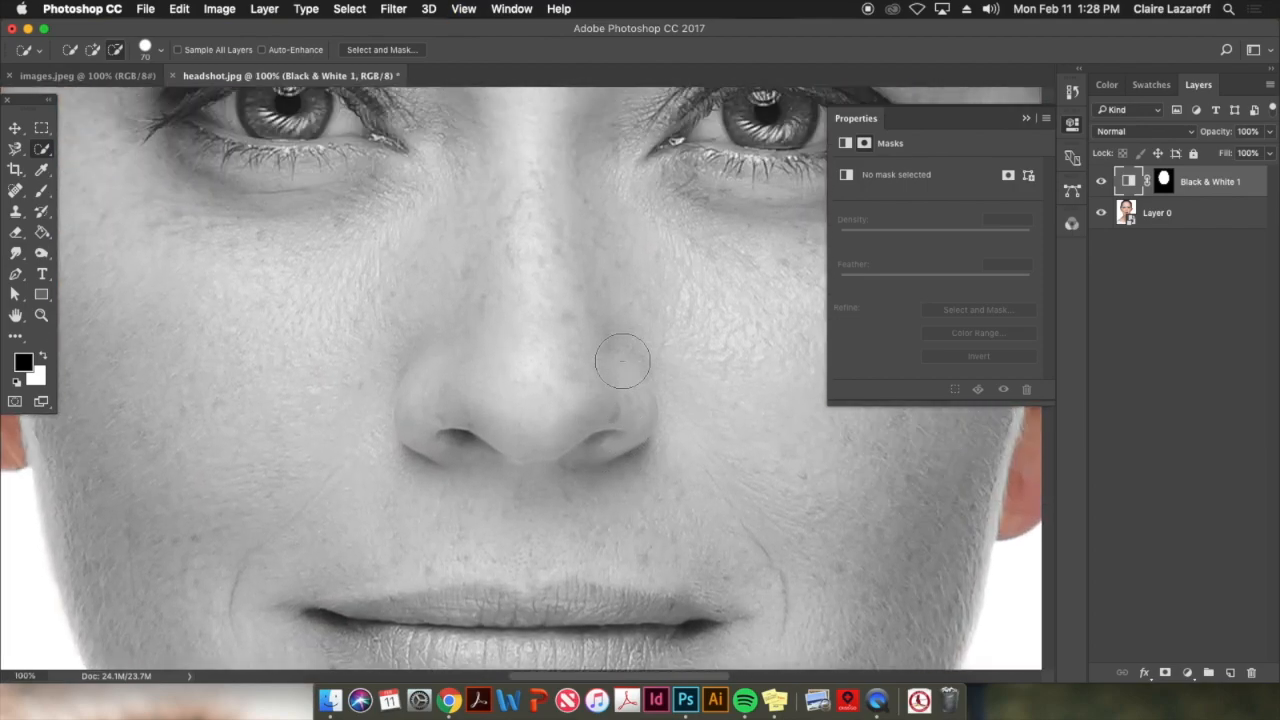
left_click(1072, 124)
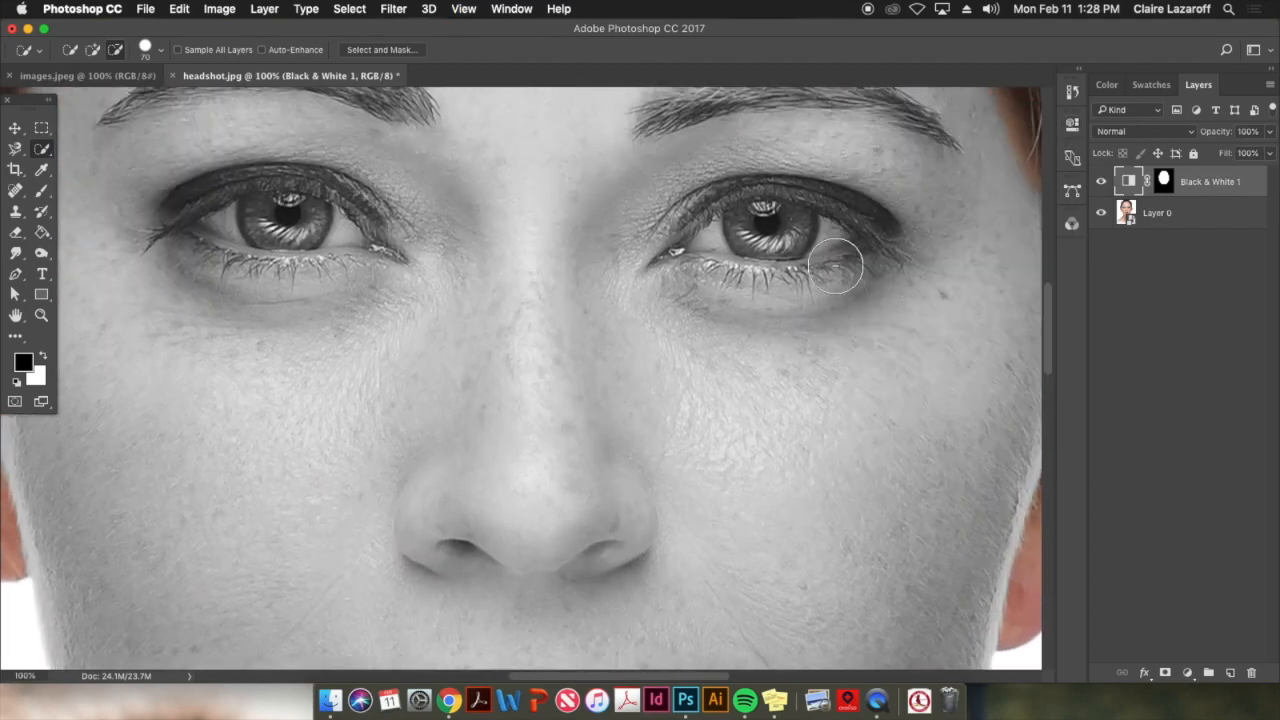
scroll(865, 251, "up", 2)
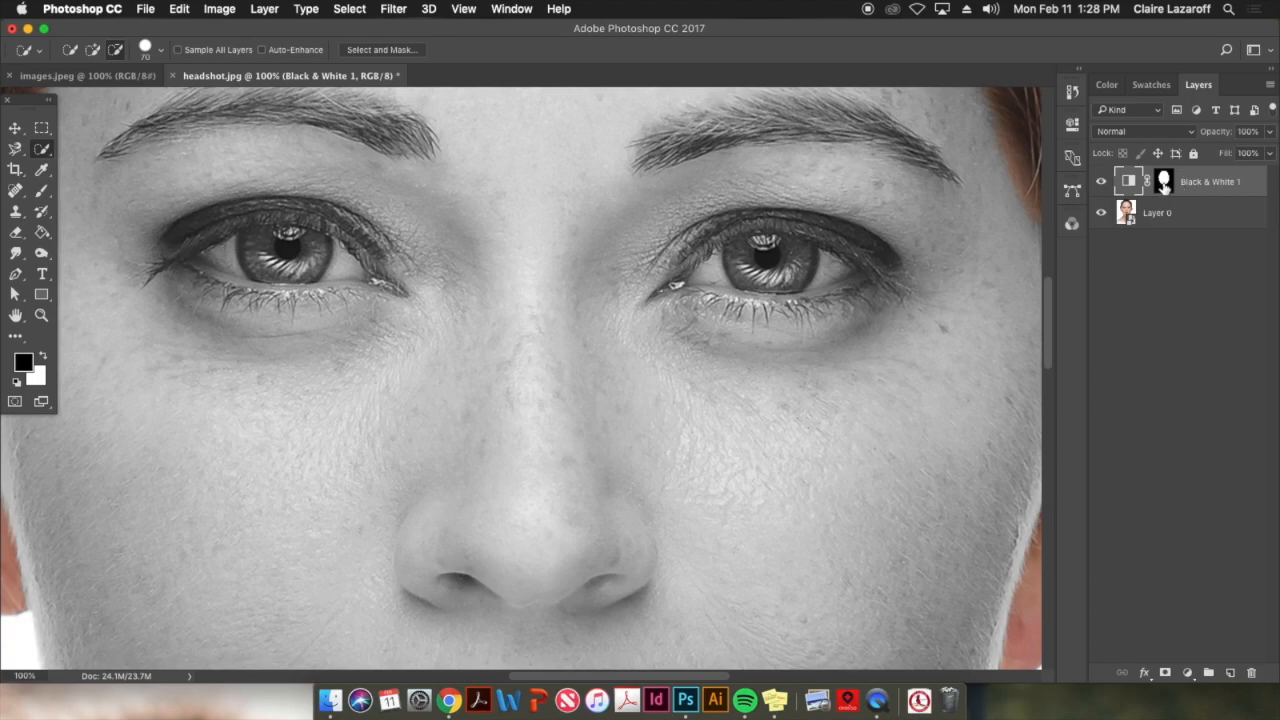
left_click(1163, 181)
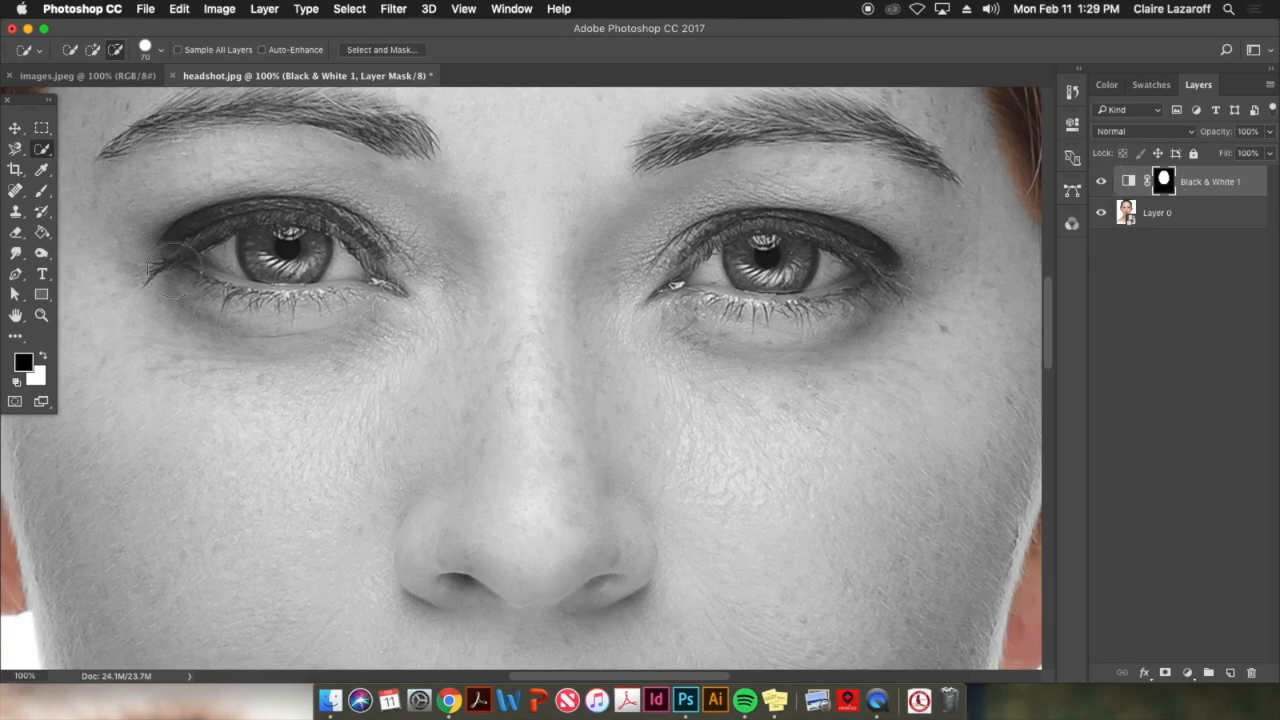
left_click(42, 192)
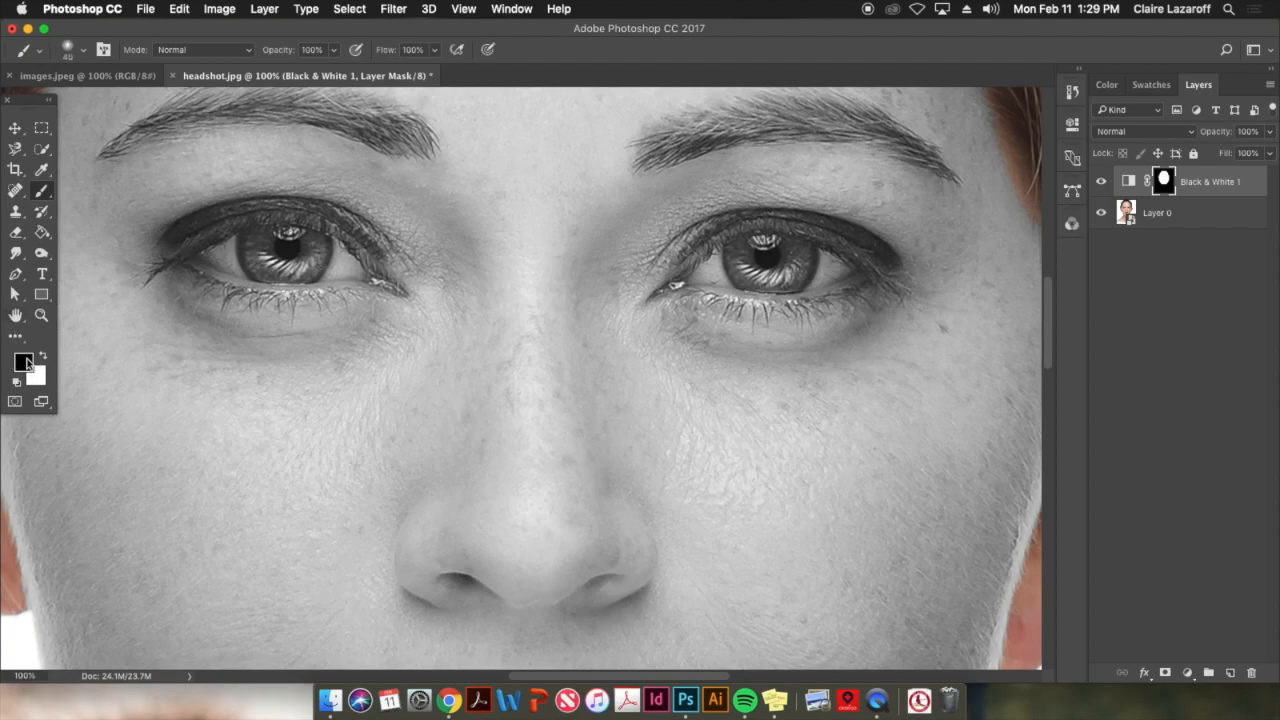
mouse_move(221, 272)
left_mouse_down()
mouse_move(273, 261)
mouse_move(194, 260)
mouse_move(330, 270)
mouse_move(269, 276)
mouse_move(282, 279)
mouse_move(366, 273)
mouse_move(338, 245)
mouse_move(254, 243)
mouse_move(193, 261)
mouse_move(253, 234)
mouse_move(401, 293)
mouse_move(374, 262)
mouse_move(405, 293)
mouse_move(242, 290)
mouse_move(205, 268)
left_mouse_up()
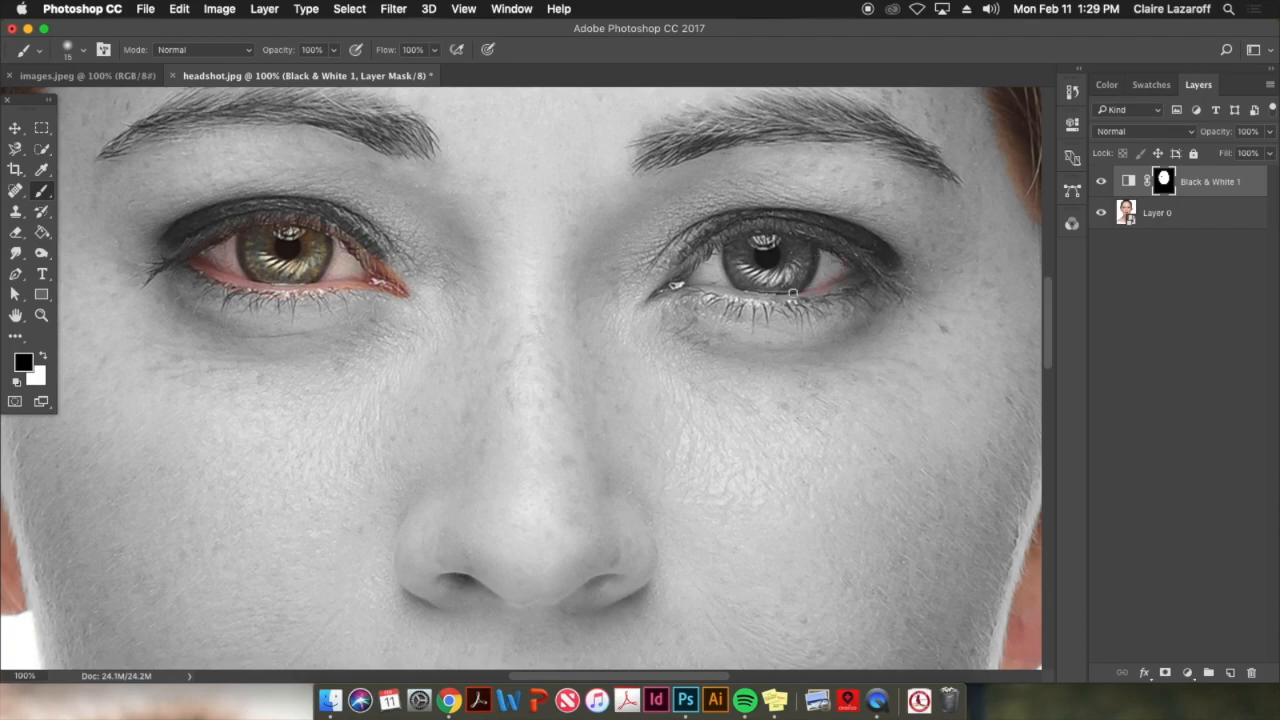
mouse_move(717, 292)
left_mouse_down()
mouse_move(663, 299)
mouse_move(733, 238)
mouse_move(780, 233)
mouse_move(833, 253)
mouse_move(823, 272)
left_mouse_up()
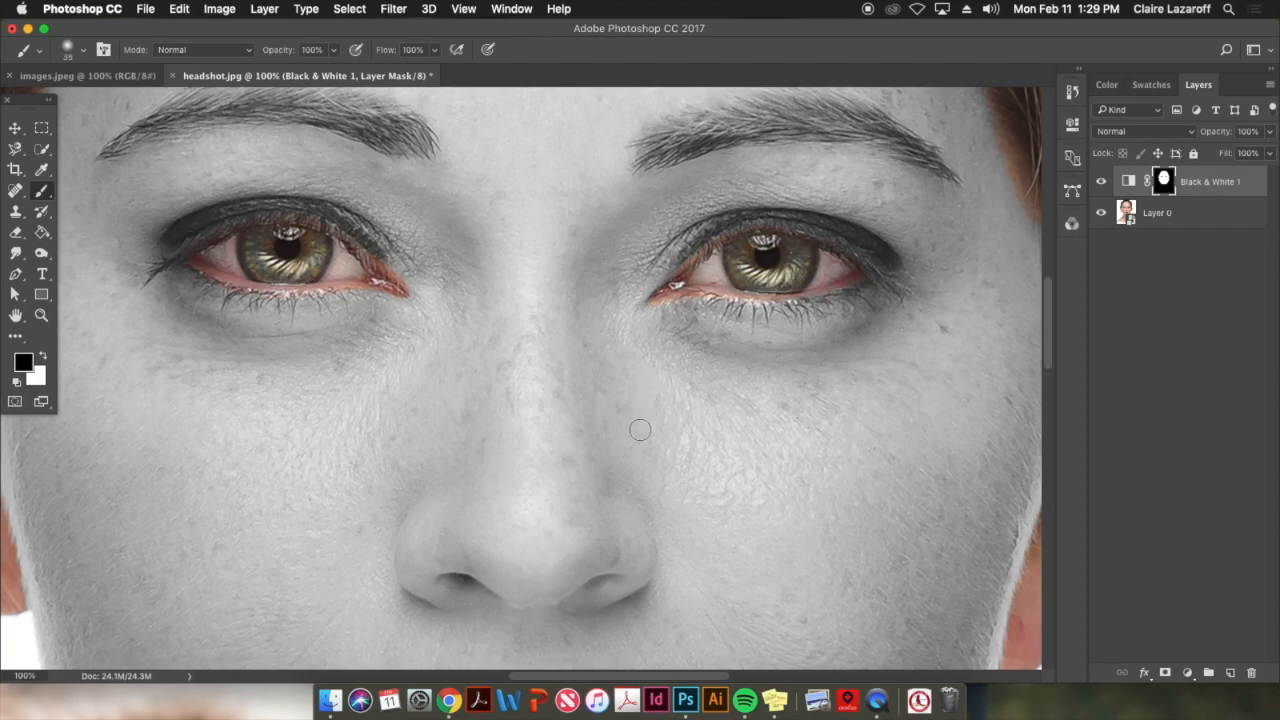
Paint black over the lips on the Black & White layer's mask to restore their color
scroll(632, 326, "down", 5)
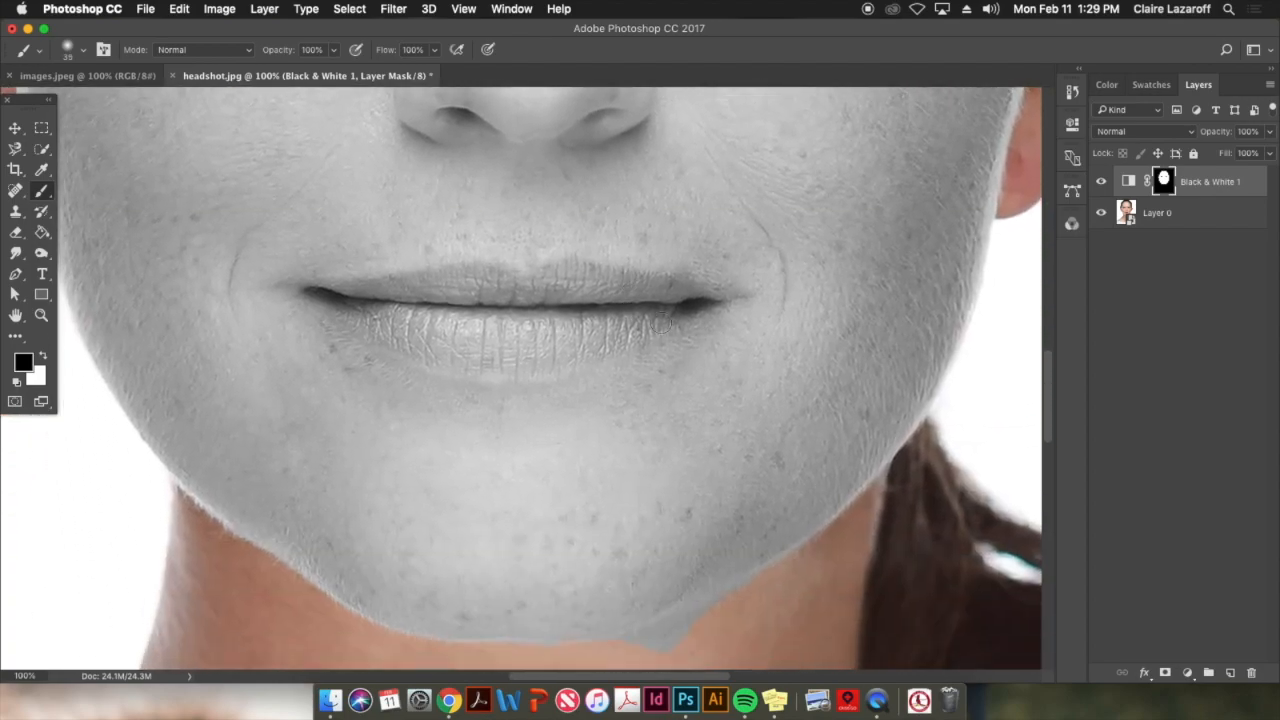
mouse_move(668, 310)
left_mouse_down()
mouse_move(554, 342)
mouse_move(441, 333)
mouse_move(346, 301)
mouse_move(464, 273)
mouse_move(508, 286)
mouse_move(571, 268)
mouse_move(692, 298)
mouse_move(448, 291)
mouse_move(414, 299)
mouse_move(639, 317)
mouse_move(374, 317)
mouse_move(432, 343)
mouse_move(534, 347)
mouse_move(626, 340)
mouse_move(690, 313)
mouse_move(630, 343)
mouse_move(489, 367)
mouse_move(439, 360)
mouse_move(328, 298)
mouse_move(475, 276)
mouse_move(596, 278)
mouse_move(718, 304)
mouse_move(543, 346)
mouse_move(455, 340)
mouse_move(587, 339)
mouse_move(514, 368)
left_mouse_up()
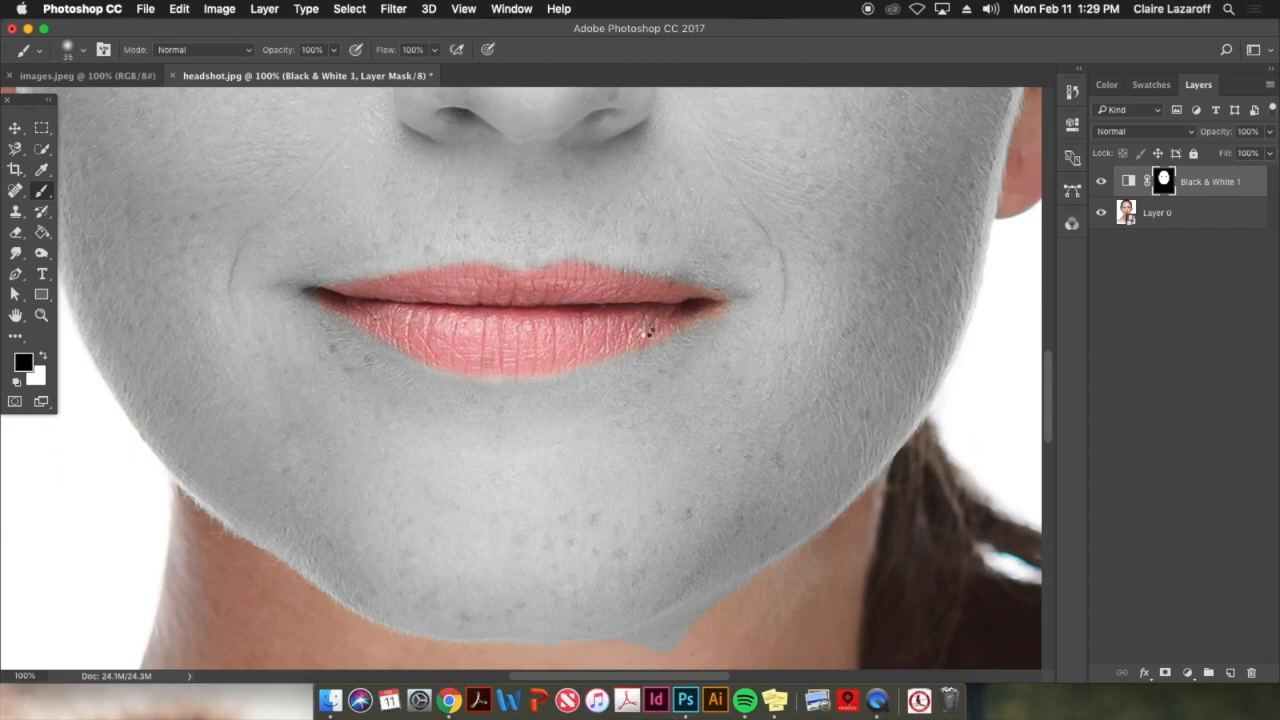
left_click(15, 127)
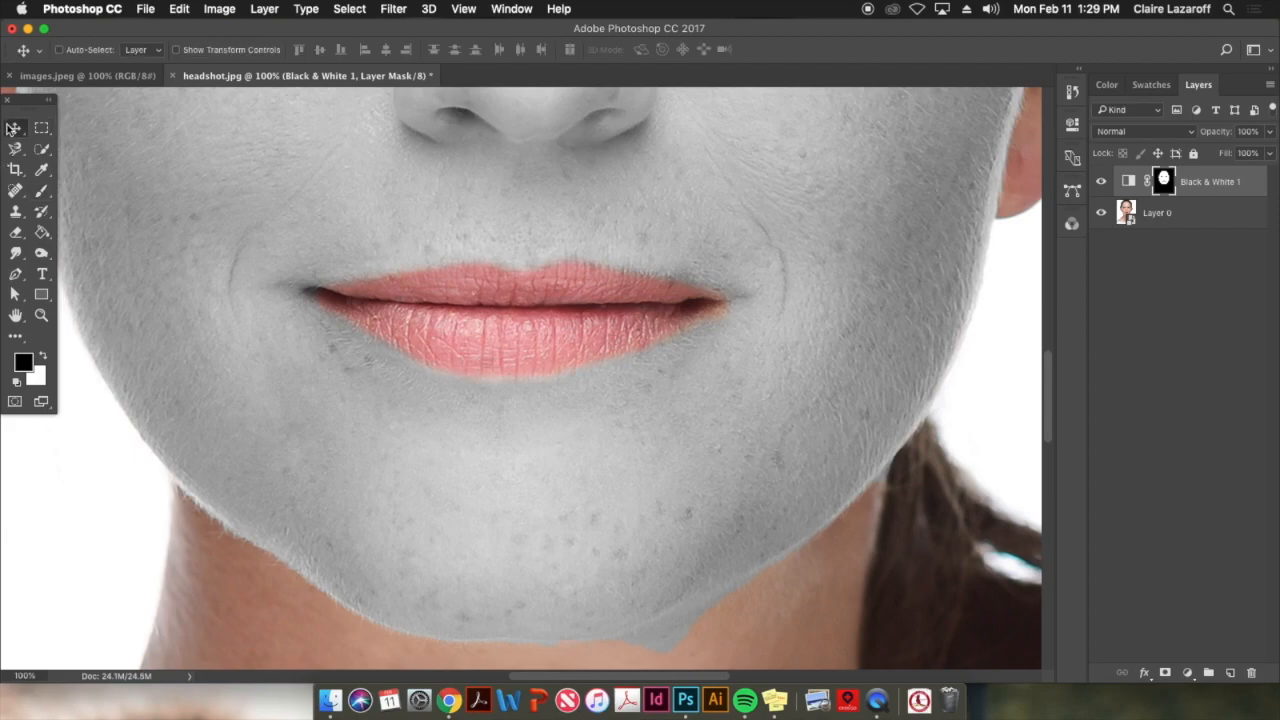
key("super+minus")
key("super+minus")
scroll(760, 474, "up", 5)
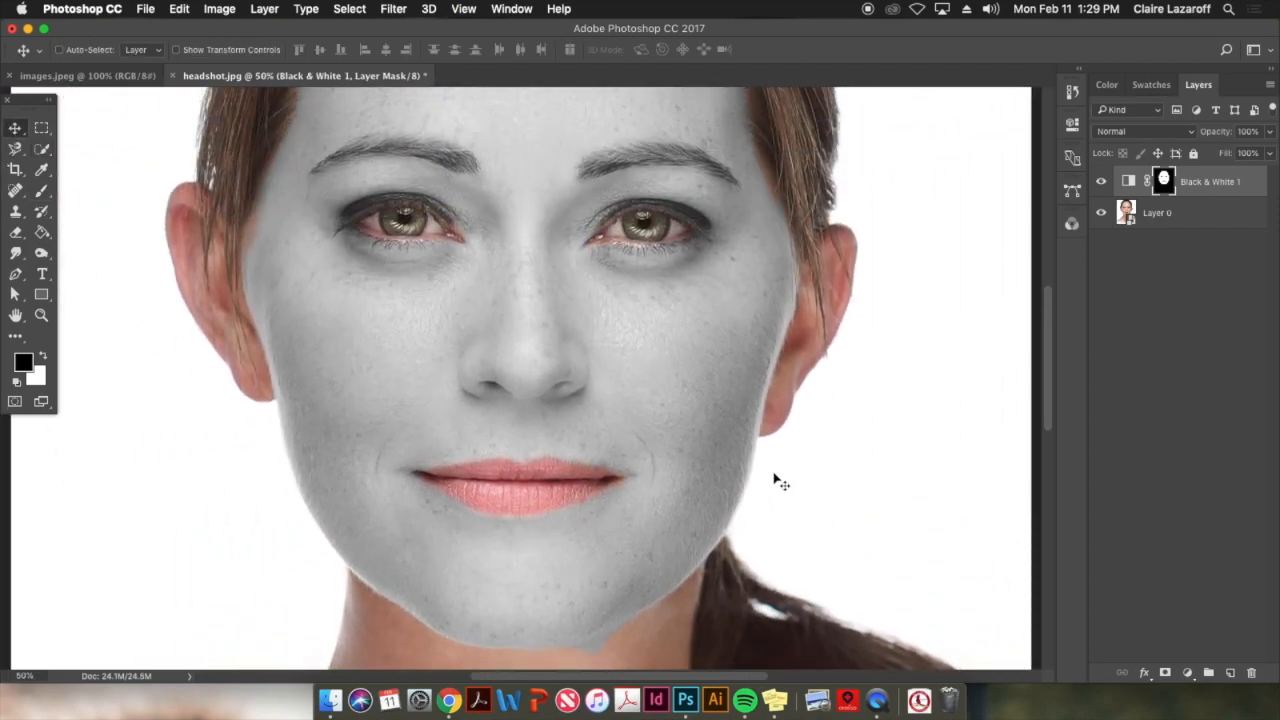
key("super+minus")
scroll(763, 488, "up", 2)
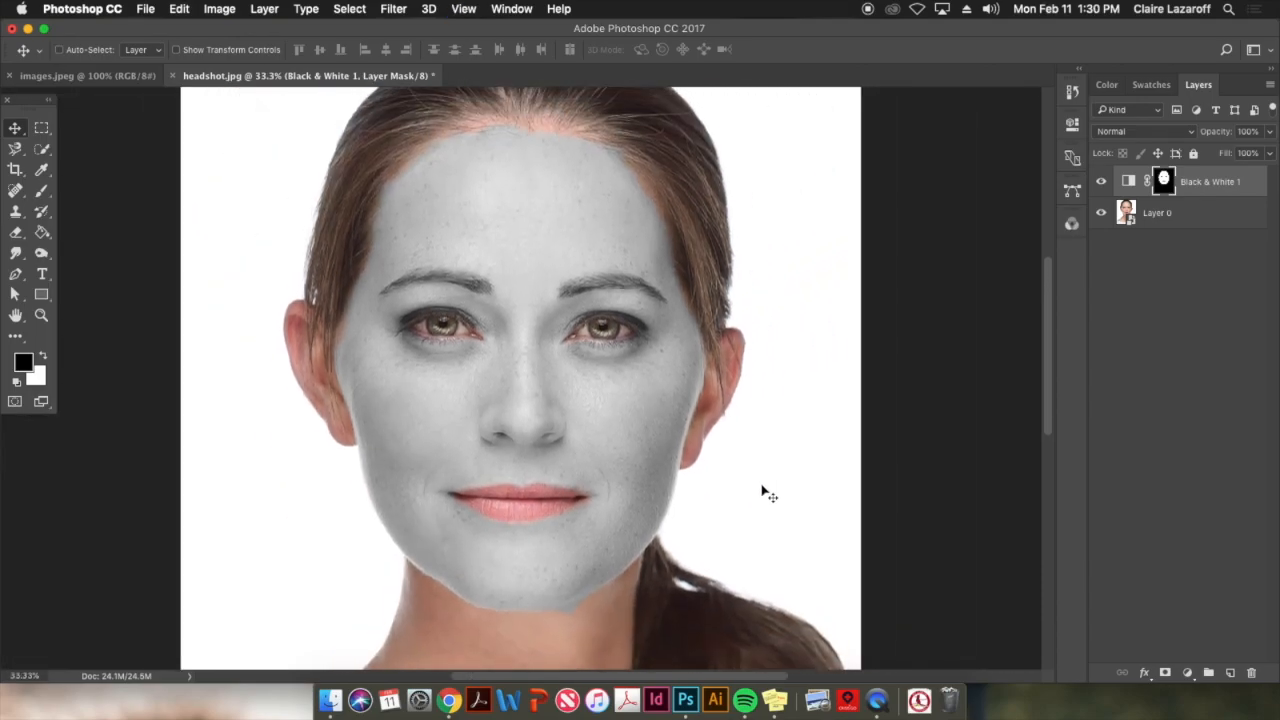
Convert the images.jpeg background to a smart object and bring it into headshot.jpg as a new layer over the nose
left_click(86, 76)
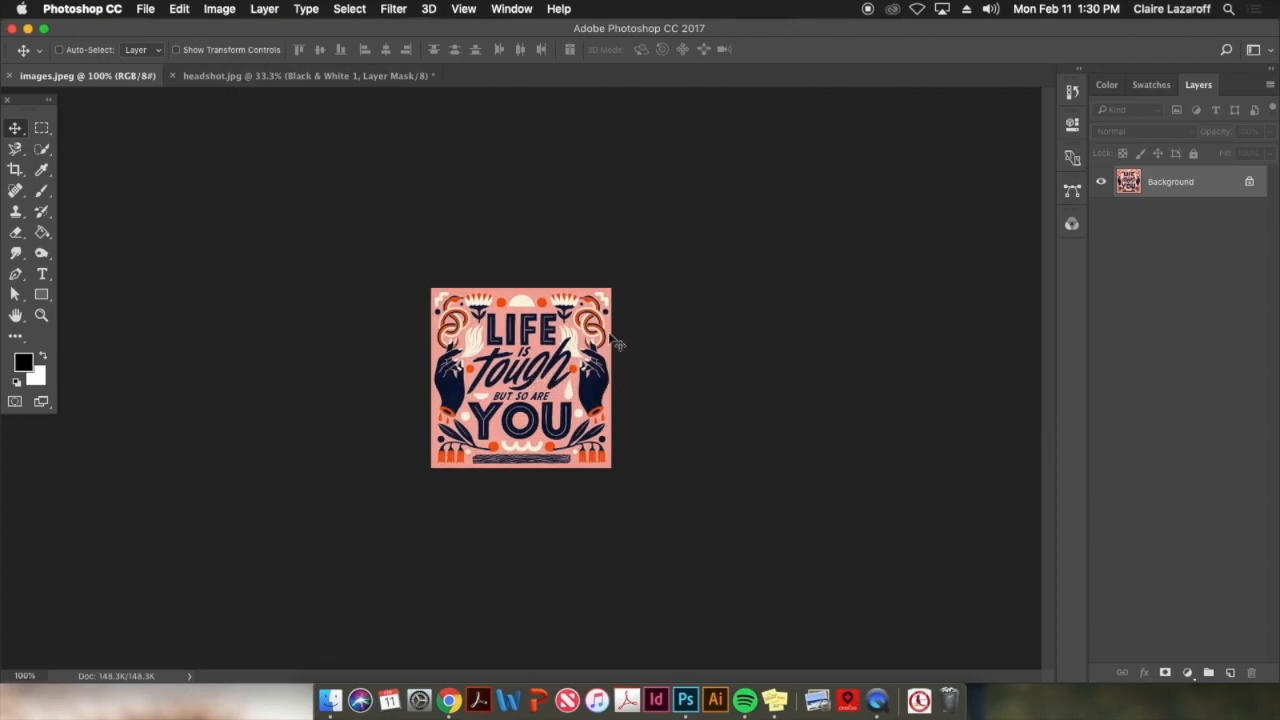
left_click(1270, 86)
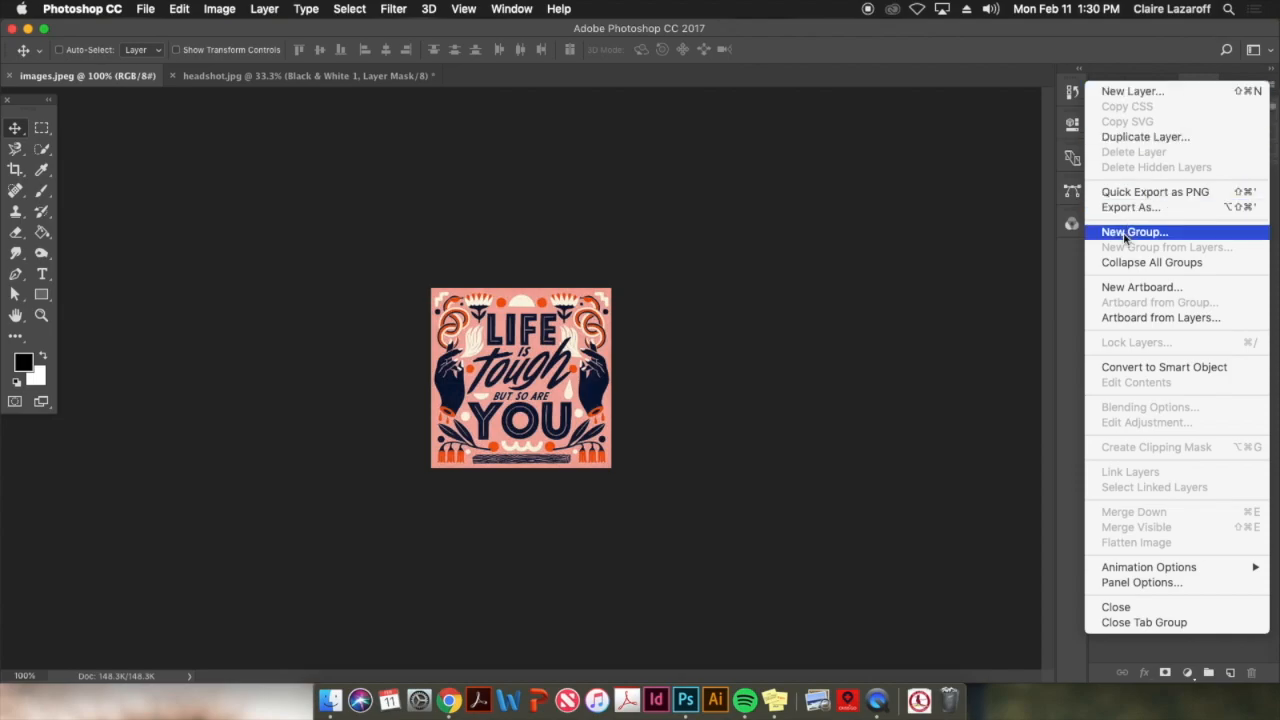
left_click(1130, 369)
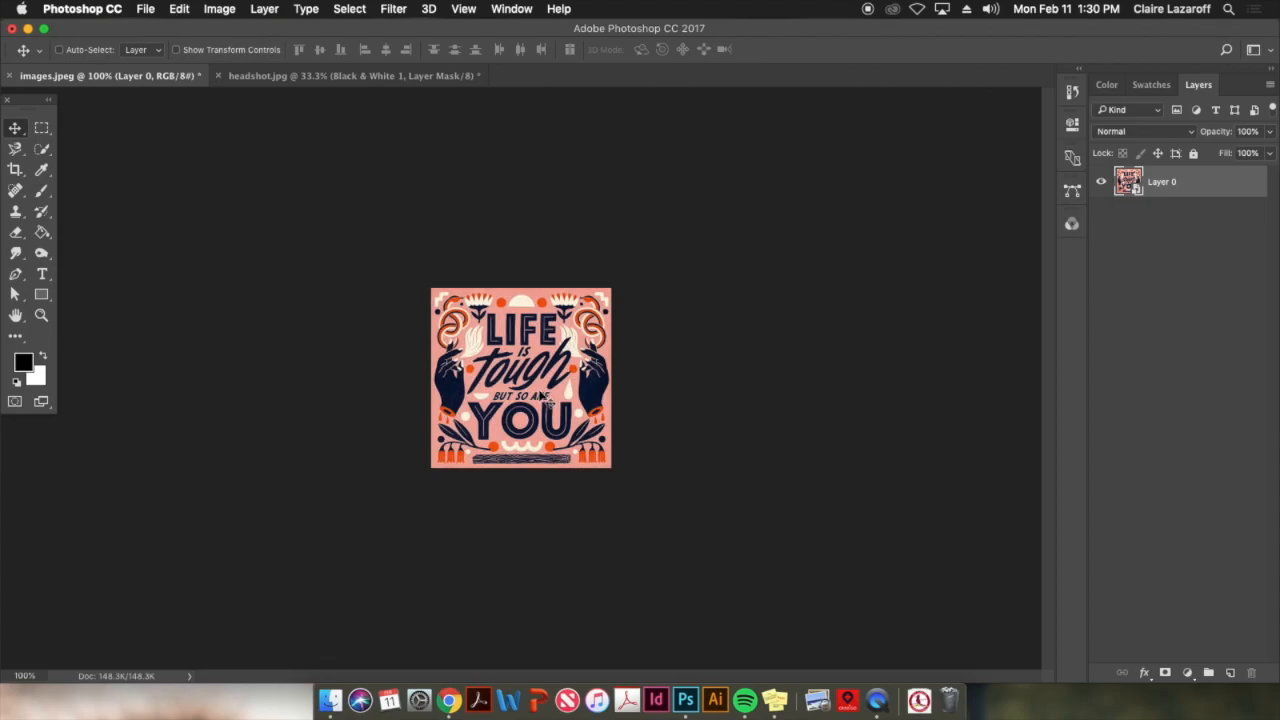
left_click_drag(506, 394, 341, 84)
left_click_drag(505, 388, 506, 392)
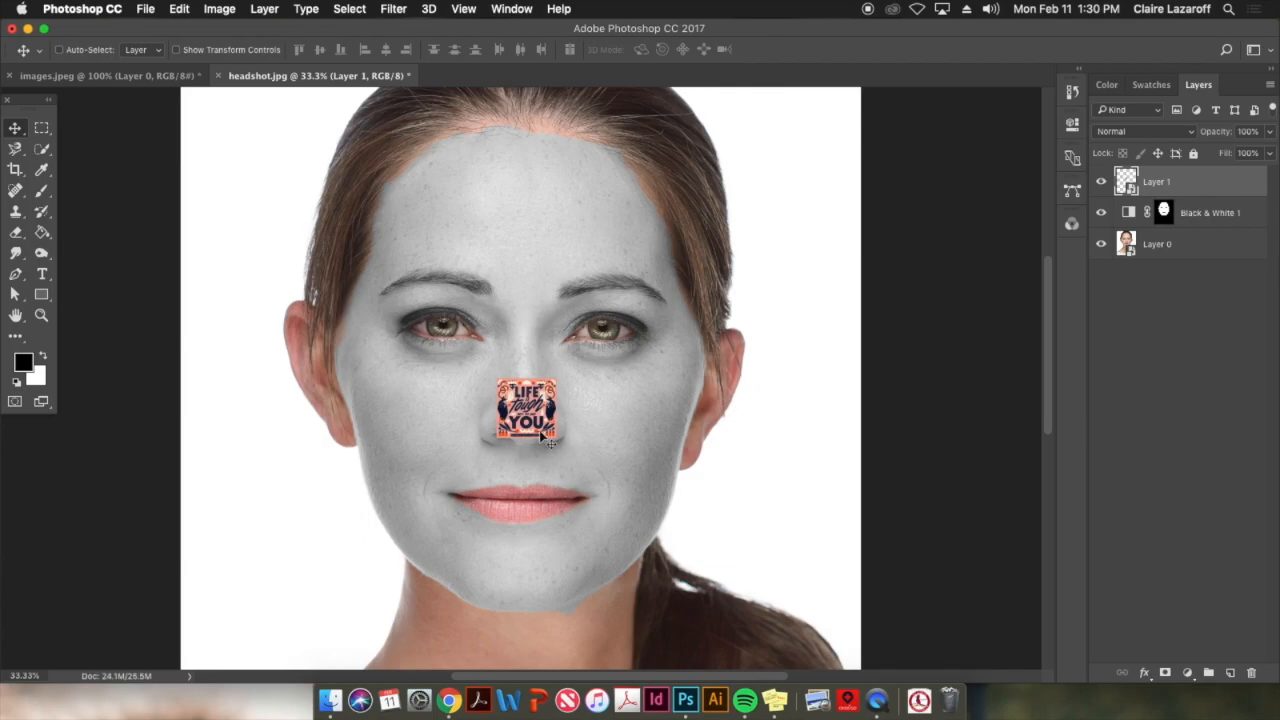
Enlarge the lettering artwork on Layer 1 proportionally to about 208% so that it covers the whole face
key("super+t")
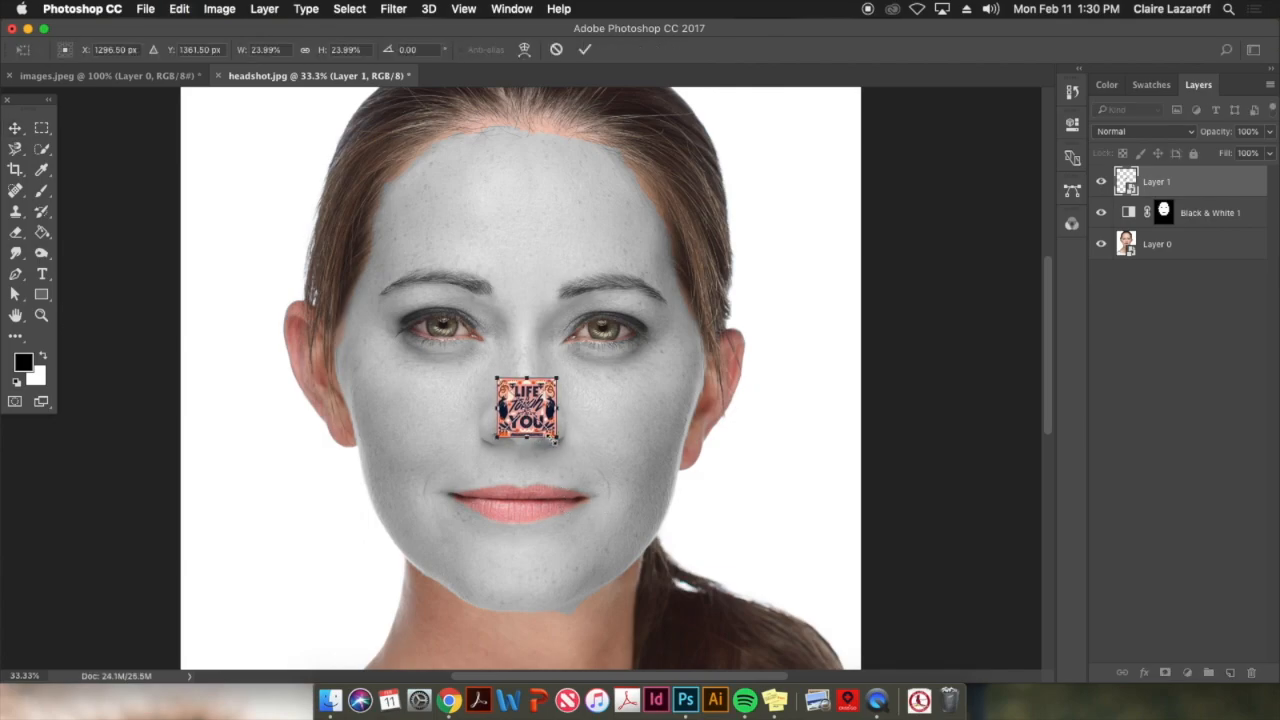
left_click_drag(557, 438, 757, 638)
left_click_drag(636, 550, 623, 489)
left_click_drag(745, 578, 774, 607)
left_click_drag(601, 352, 621, 362)
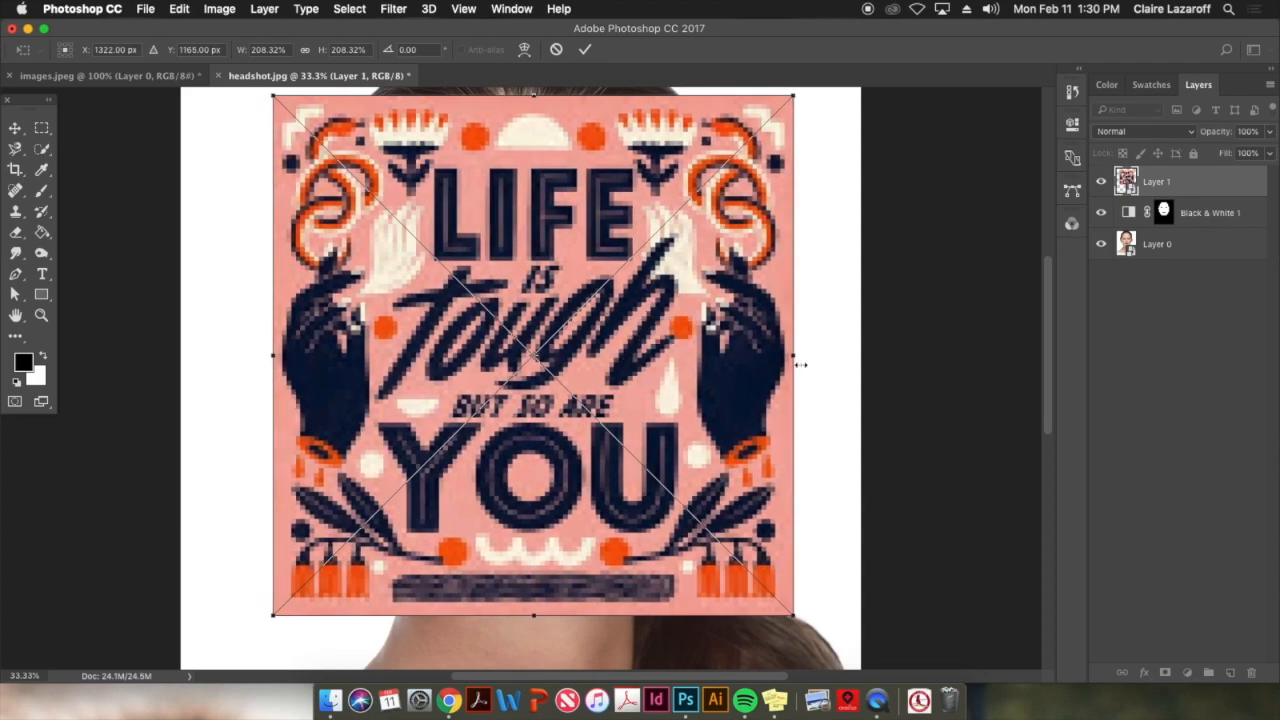
key("Return")
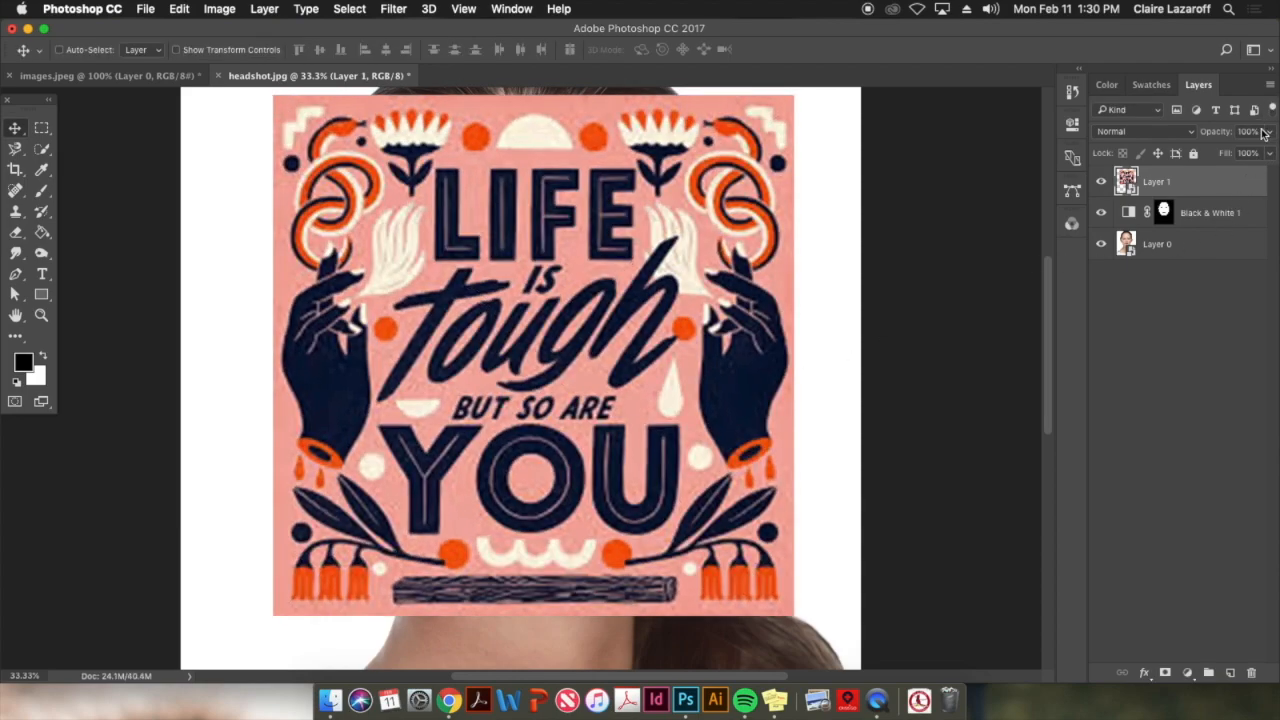
Lower Layer 1's opacity to 36% and rescale the artwork to about 199%, aligning it over the face
left_click(1268, 132)
left_click_drag(1265, 148, 1220, 151)
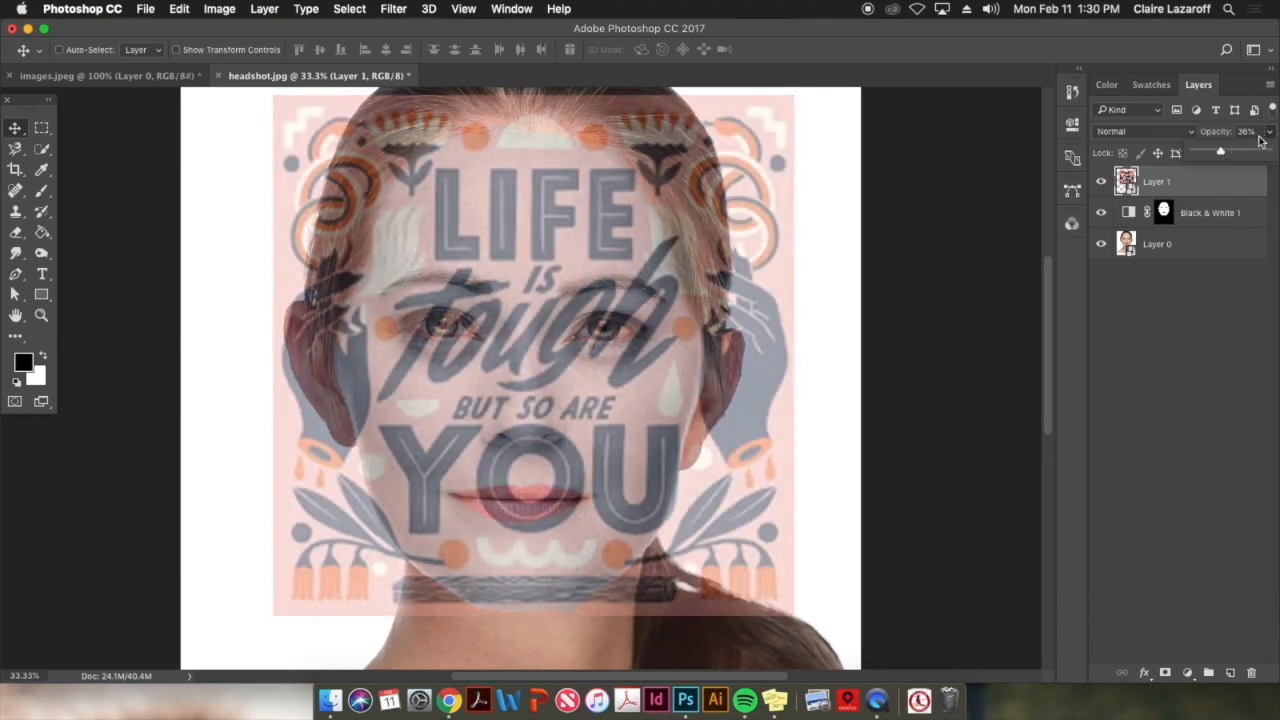
key("super+t")
left_click_drag(790, 95, 774, 116)
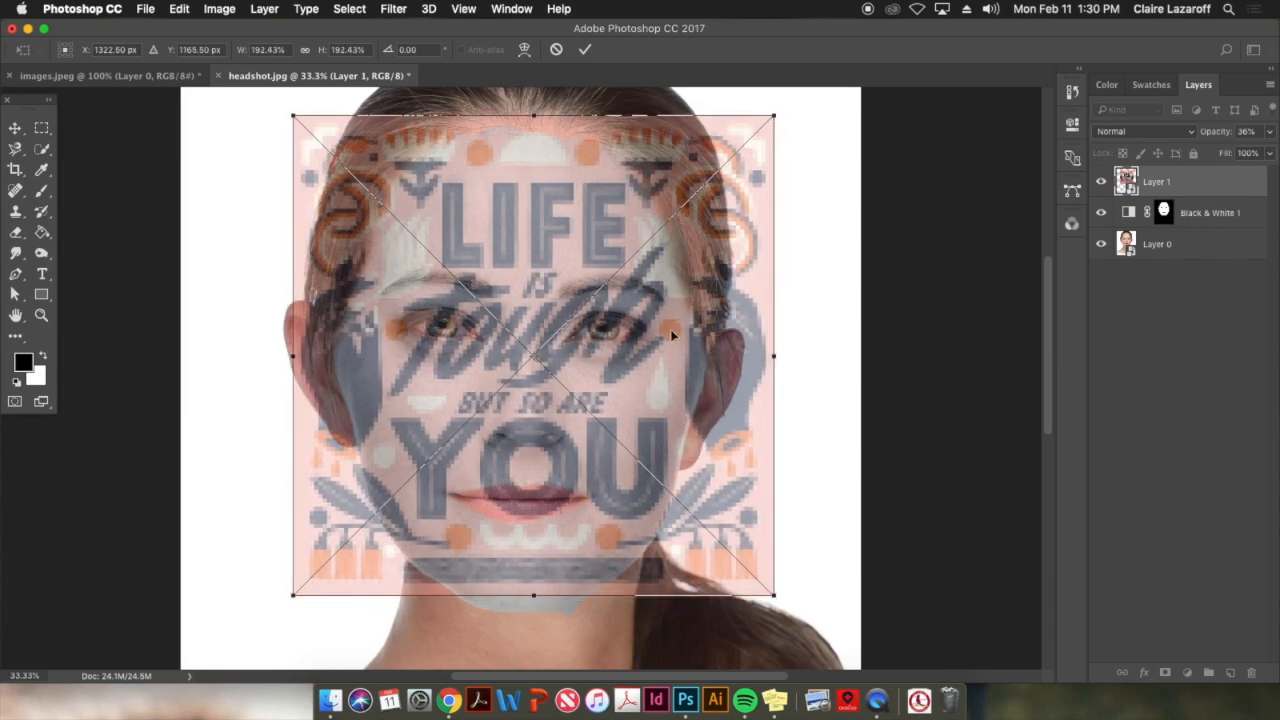
left_click_drag(776, 597, 783, 604)
left_click_drag(630, 513, 617, 525)
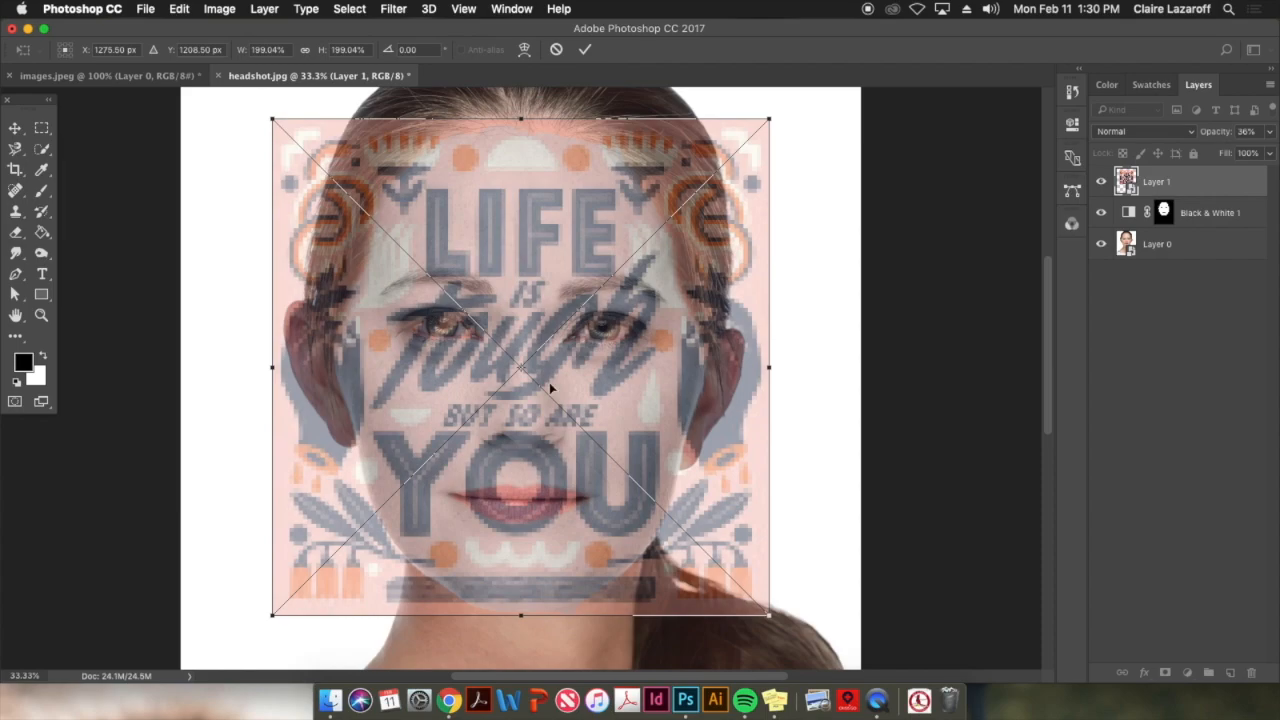
key("Return")
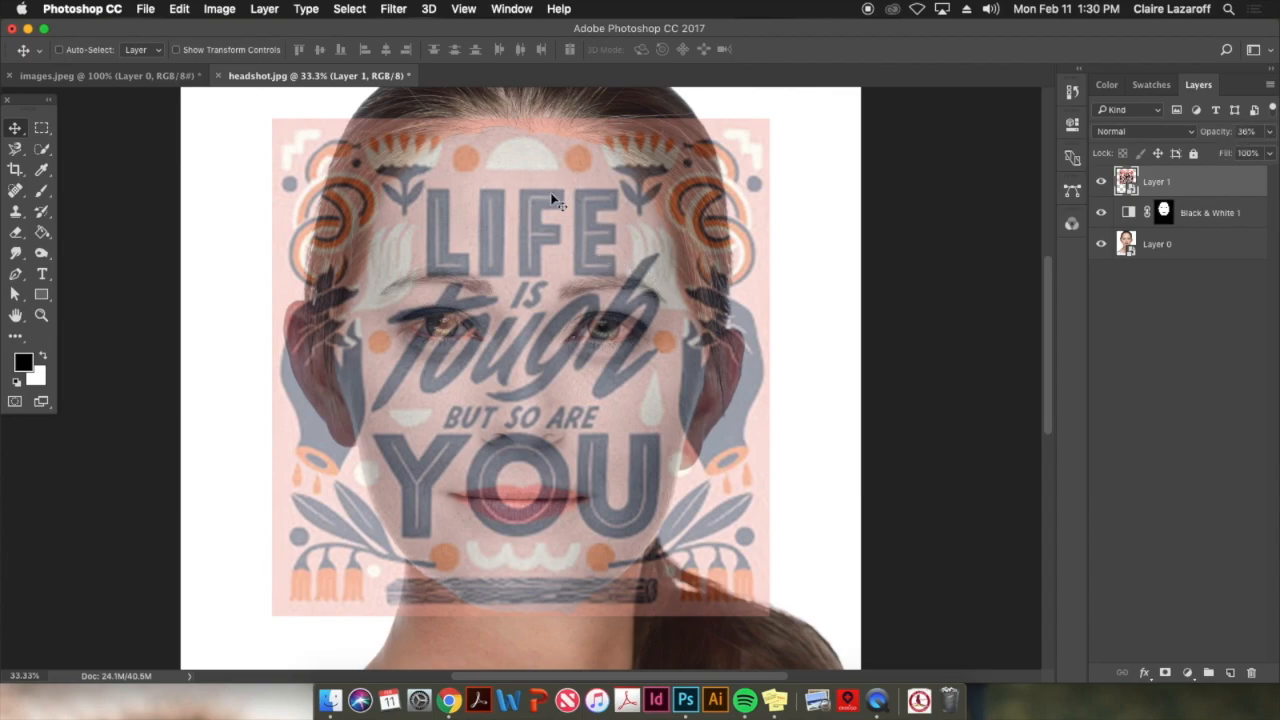
Apply a Pinch distortion to Layer 1 with an amount of -62% to bulge the lettering outward
left_click(395, 9)
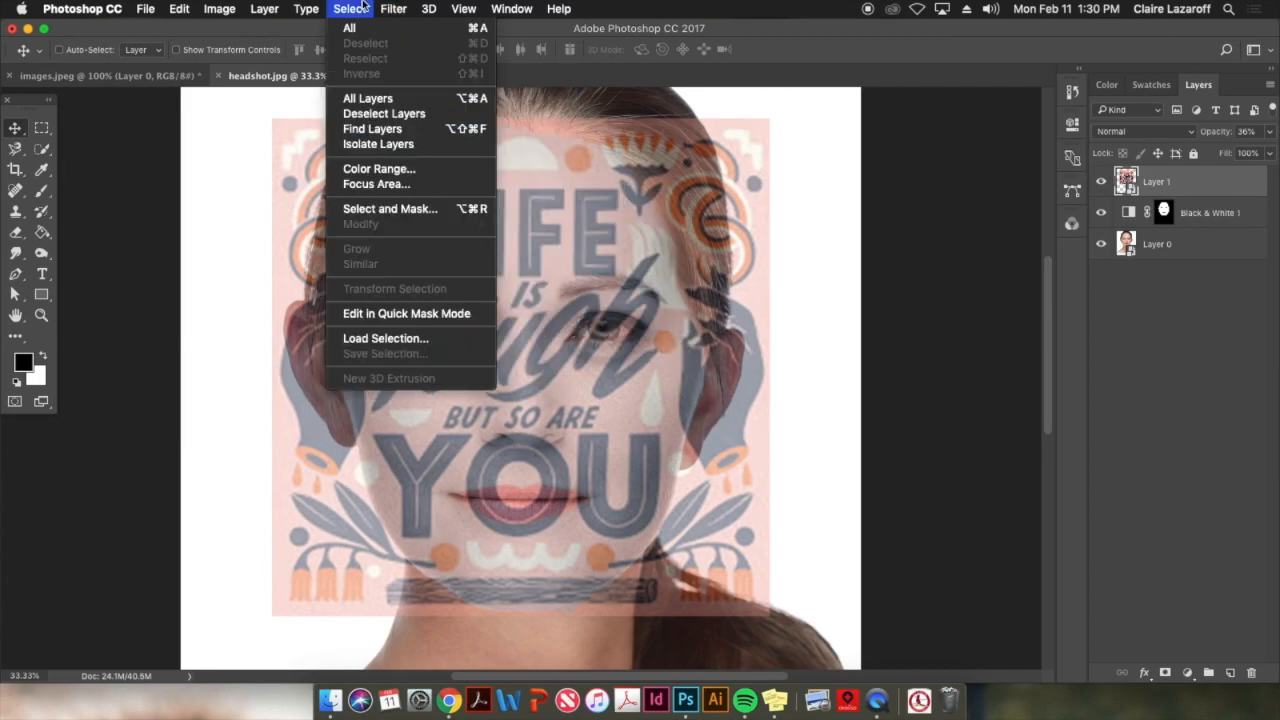
left_click(618, 51)
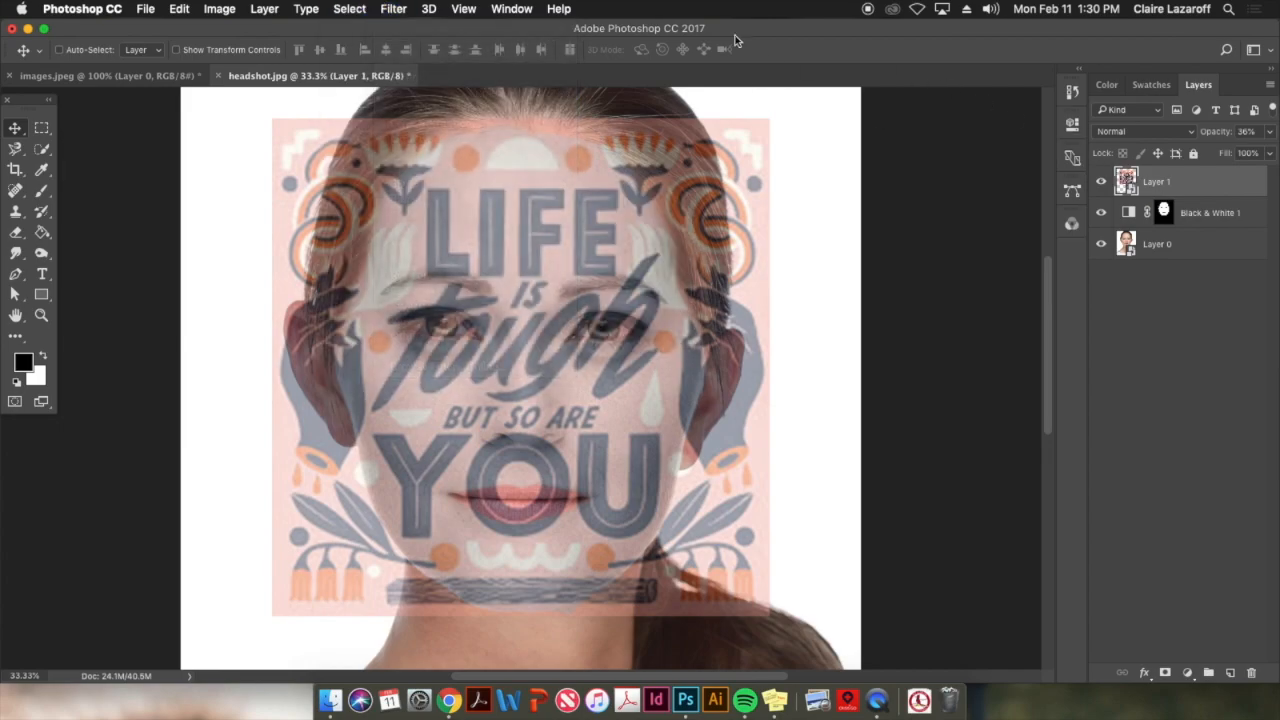
left_click(400, 10)
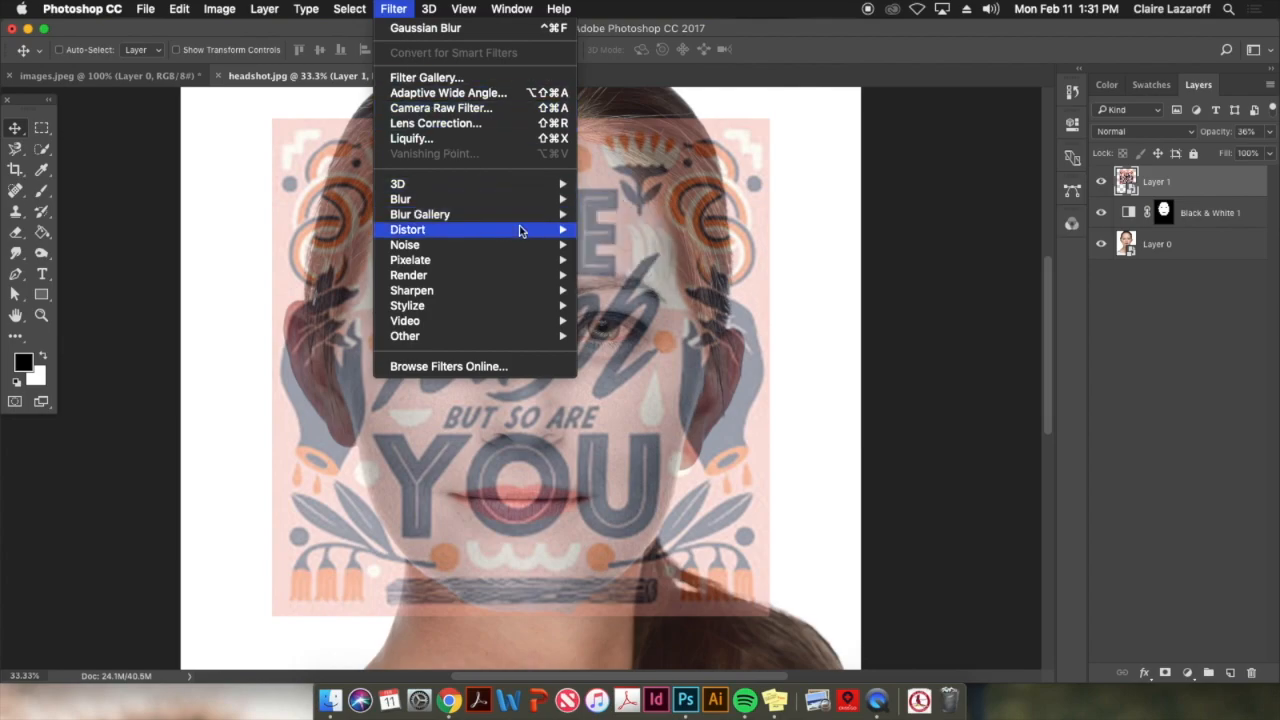
mouse_move(525, 229)
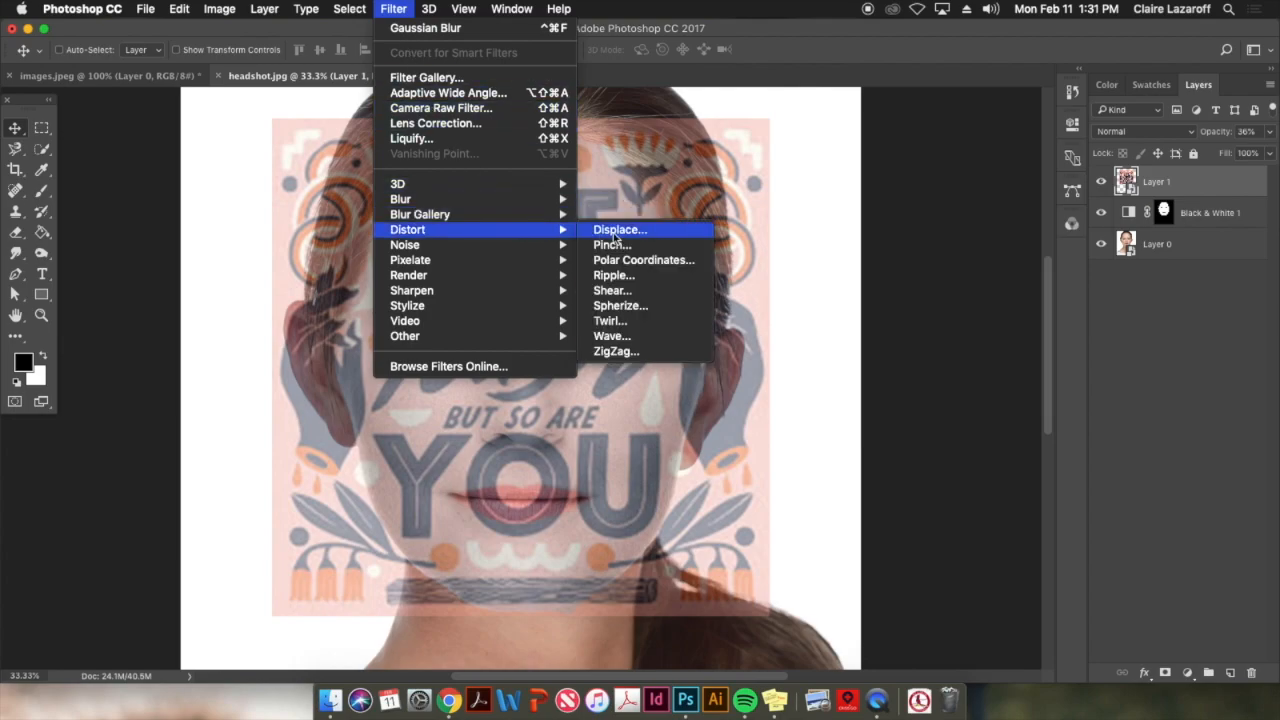
left_click(618, 245)
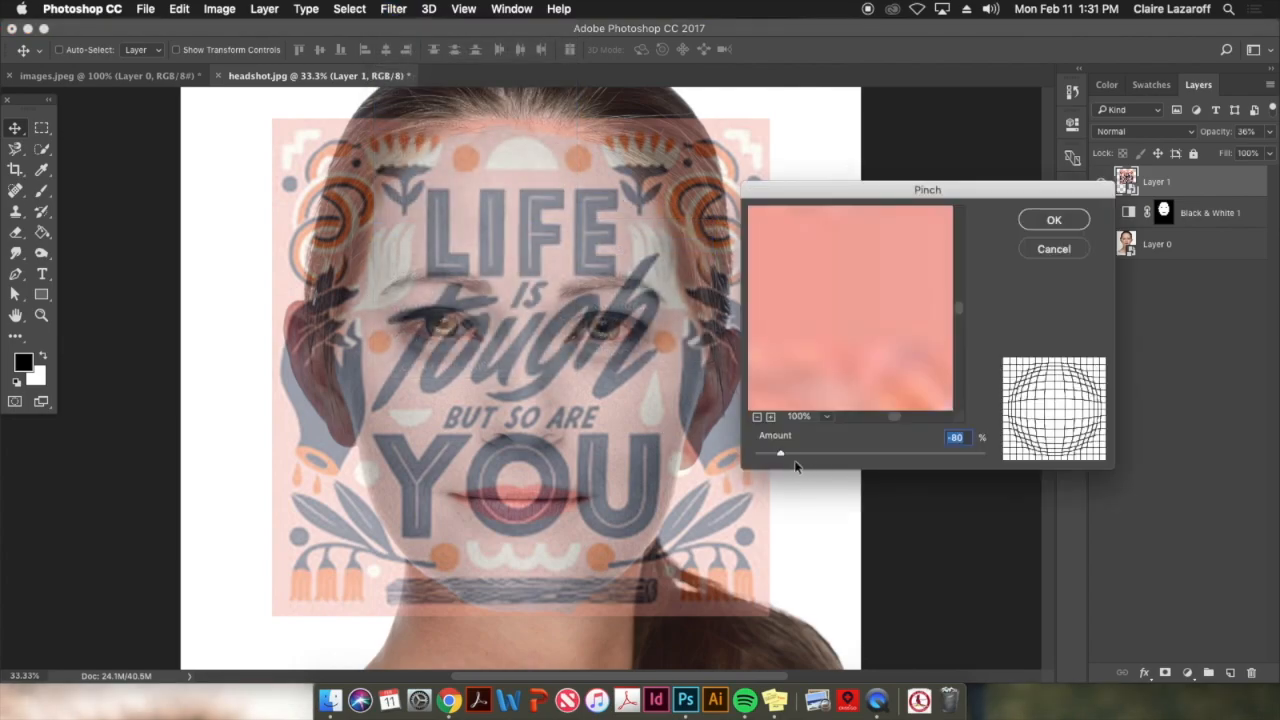
left_click(757, 416)
left_click(757, 416)
left_click(757, 416)
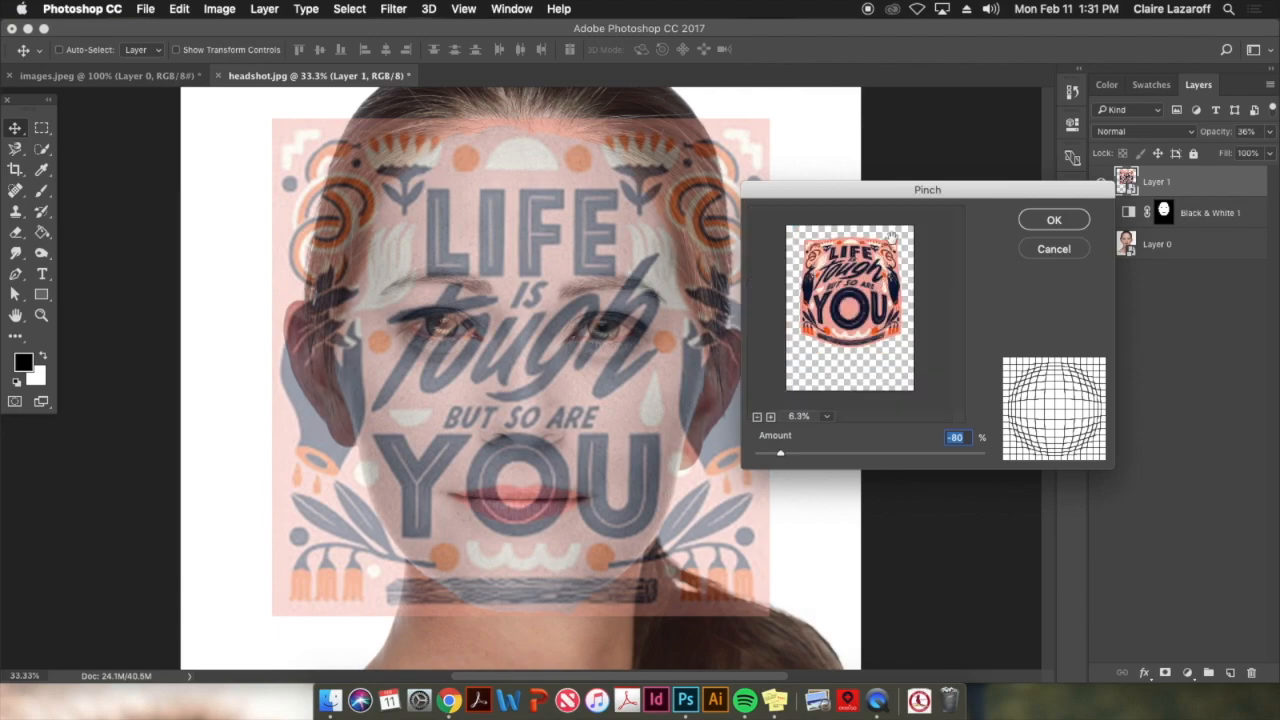
left_click_drag(933, 194, 868, 198)
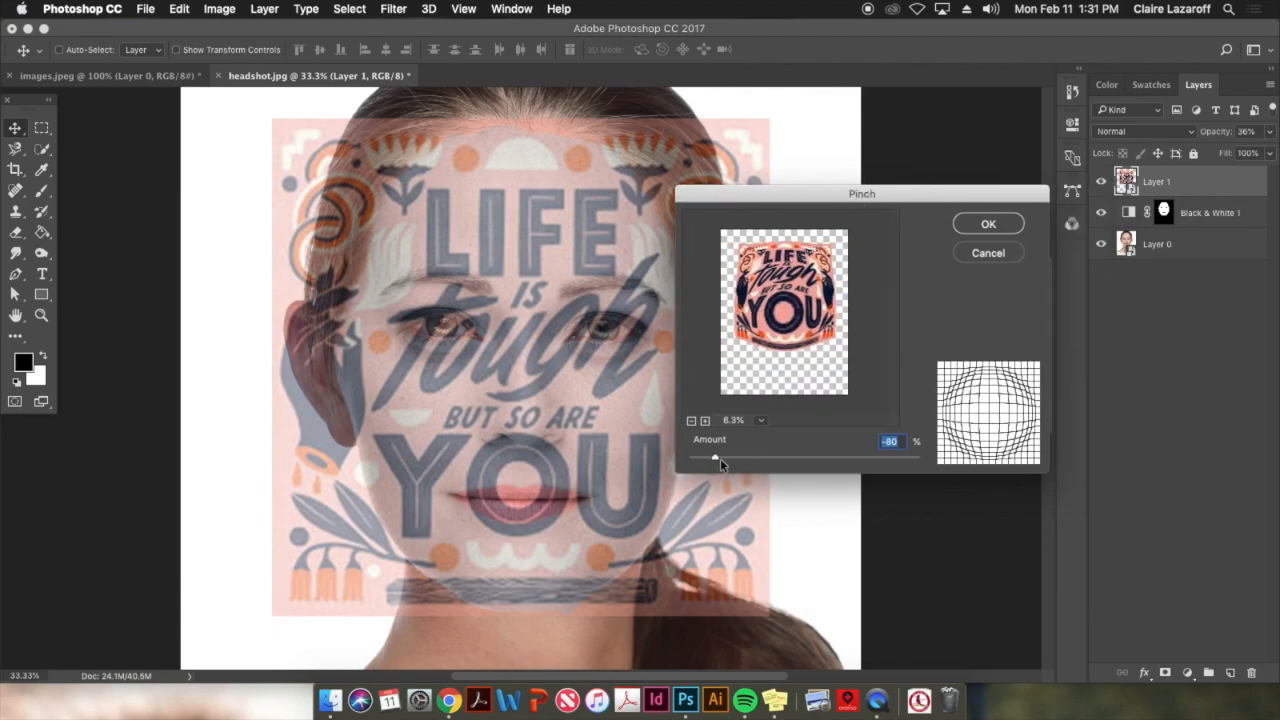
mouse_move(716, 460)
left_mouse_down()
mouse_move(735, 460)
mouse_move(694, 462)
left_mouse_up()
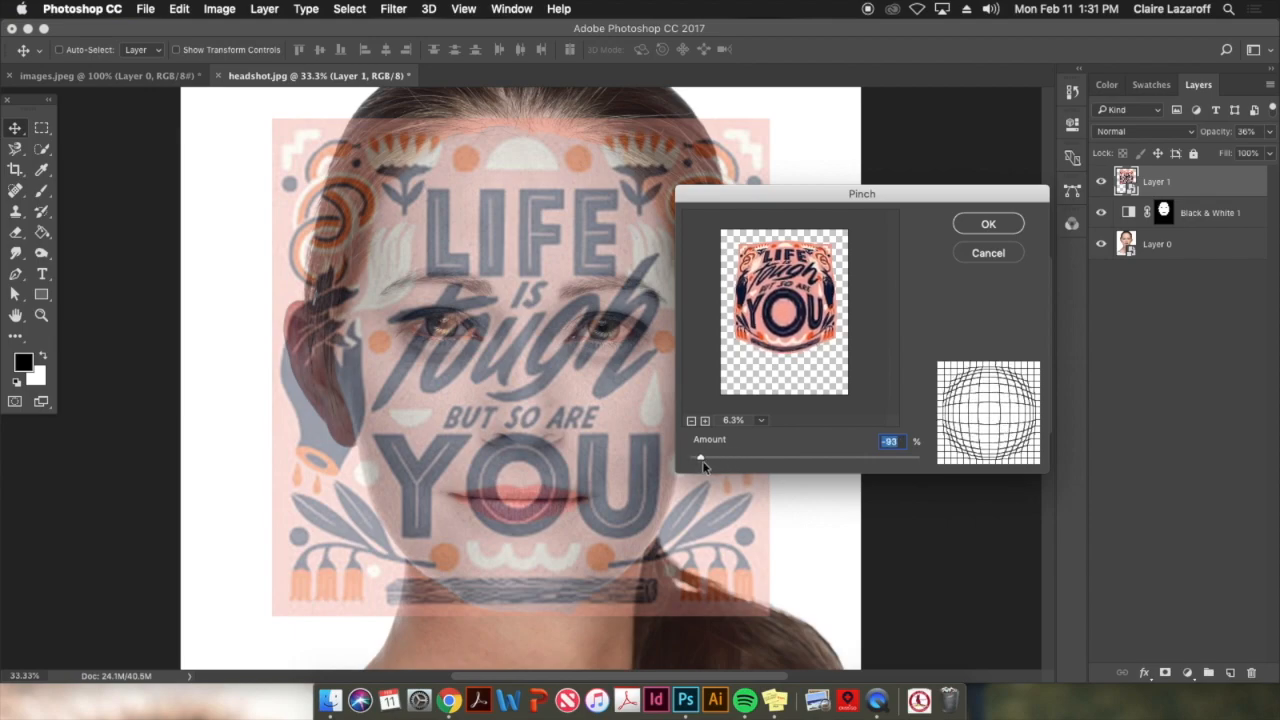
left_click_drag(688, 463, 737, 474)
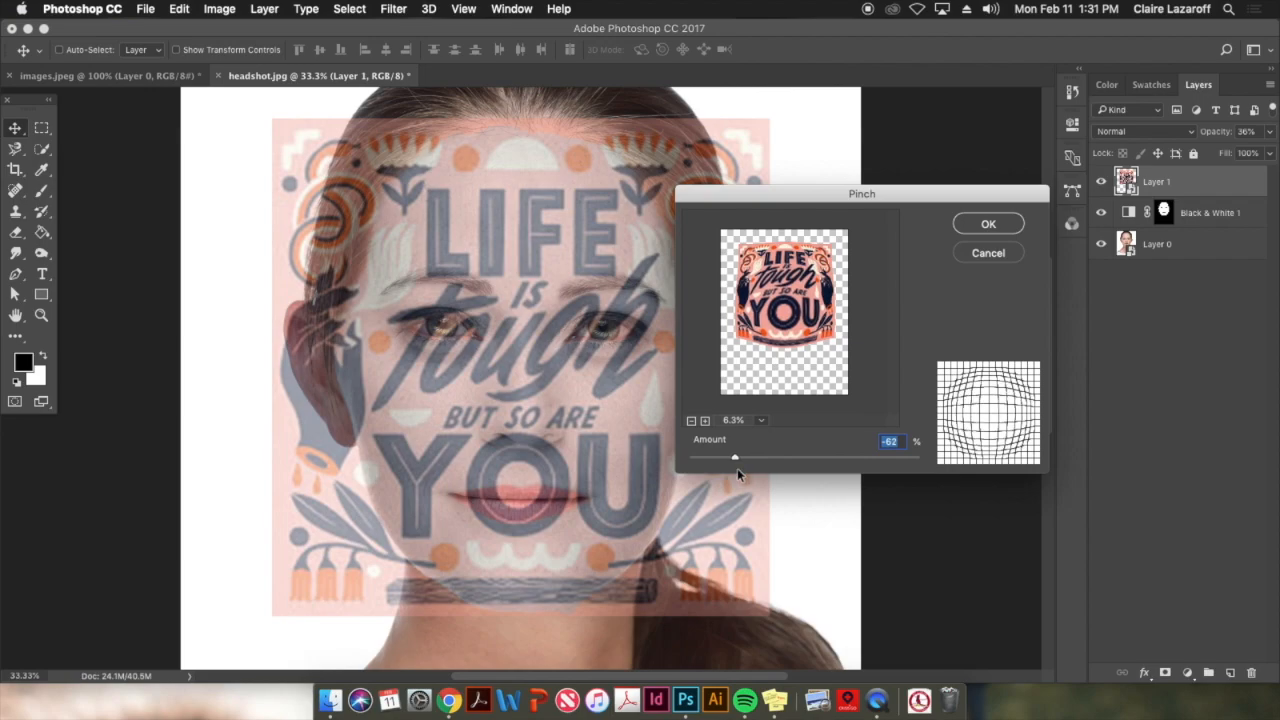
left_click(987, 224)
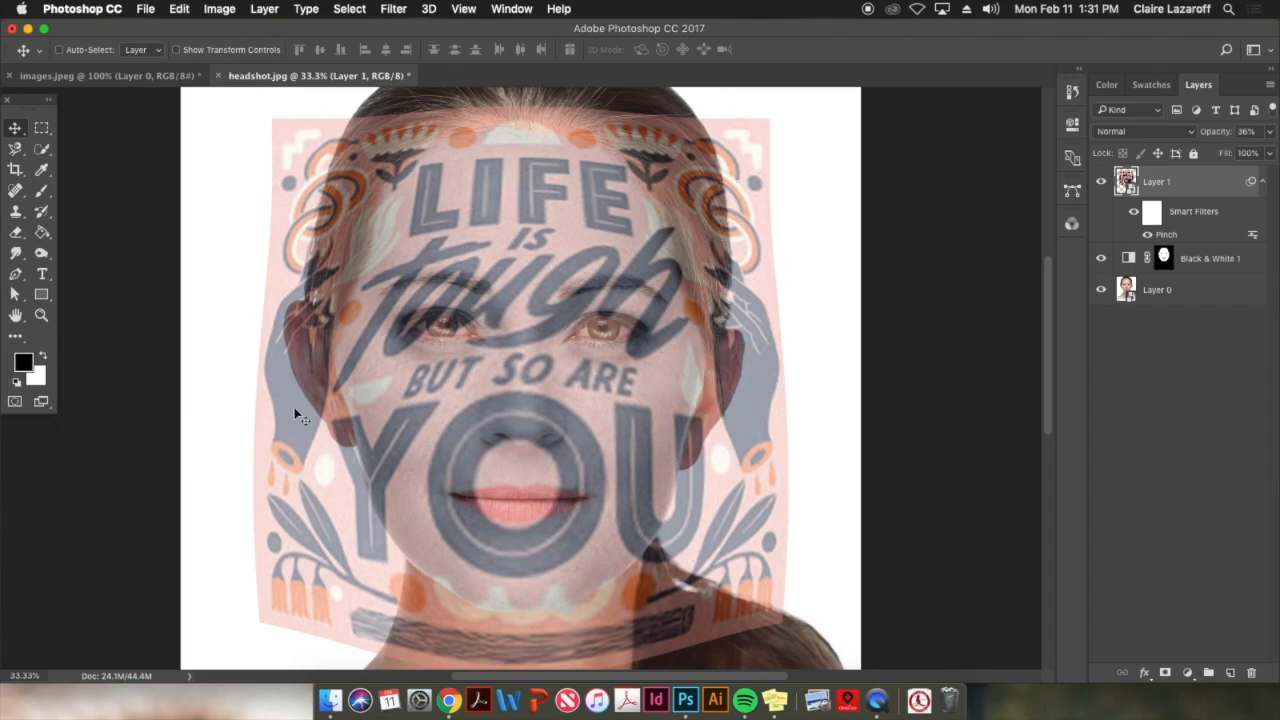
Narrow the pinched artwork symmetrically to about 148% width to fit the face more closely
key("super")
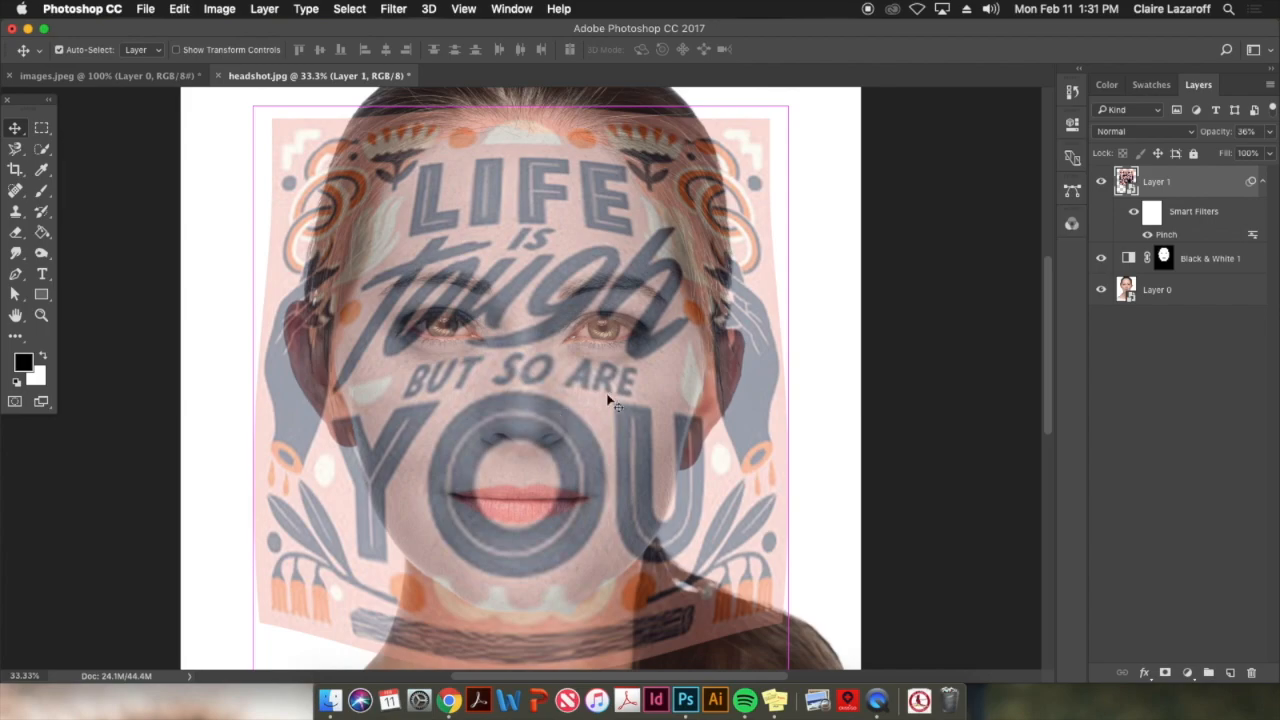
key("super+t")
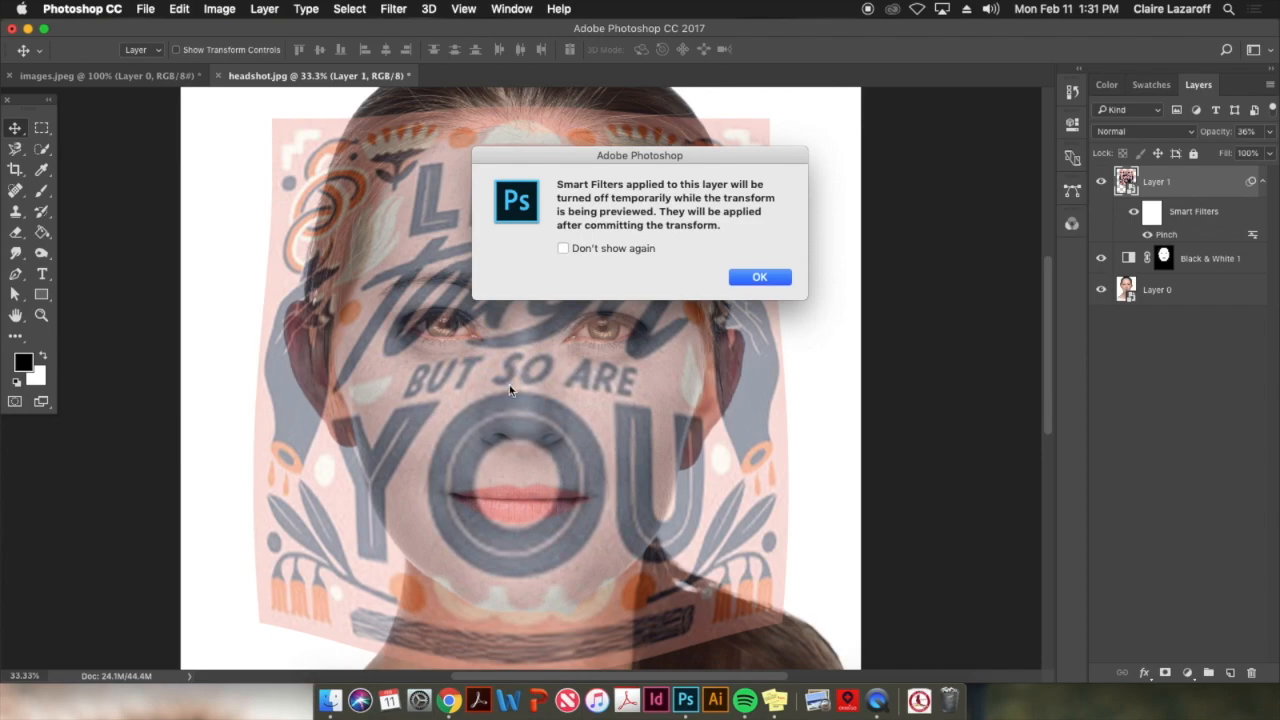
left_click(760, 278)
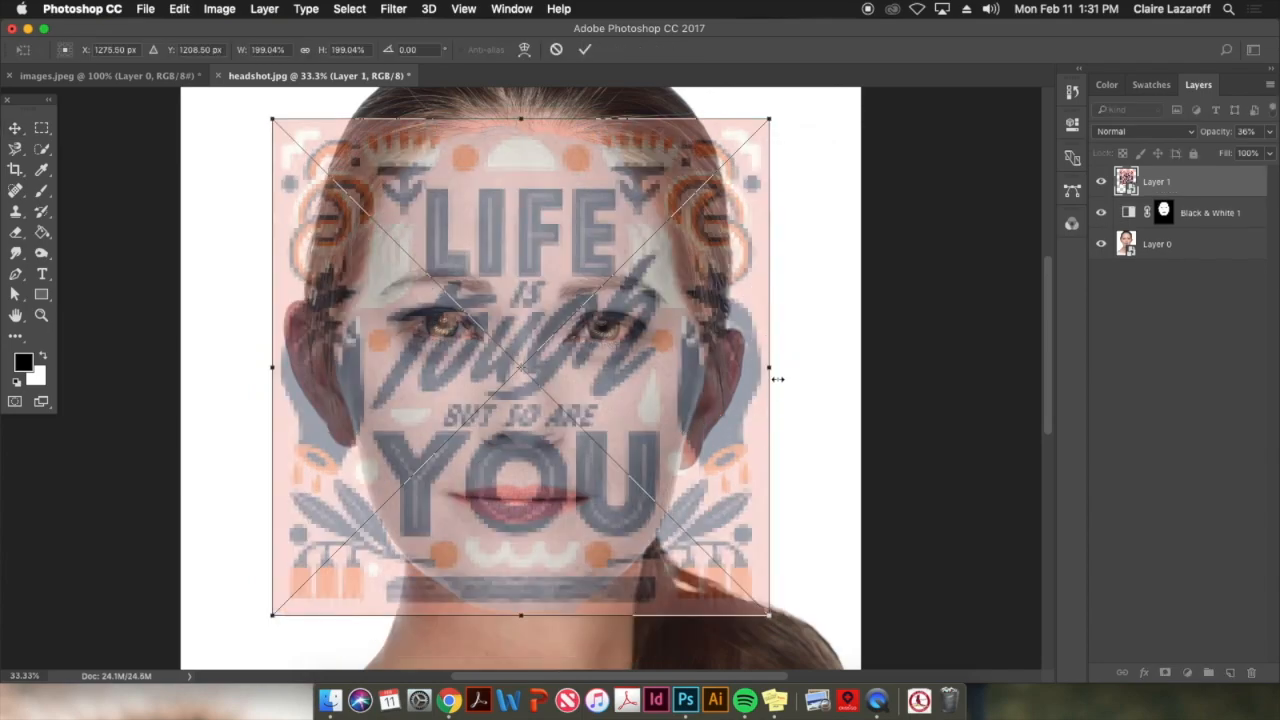
left_click_drag(768, 367, 721, 367)
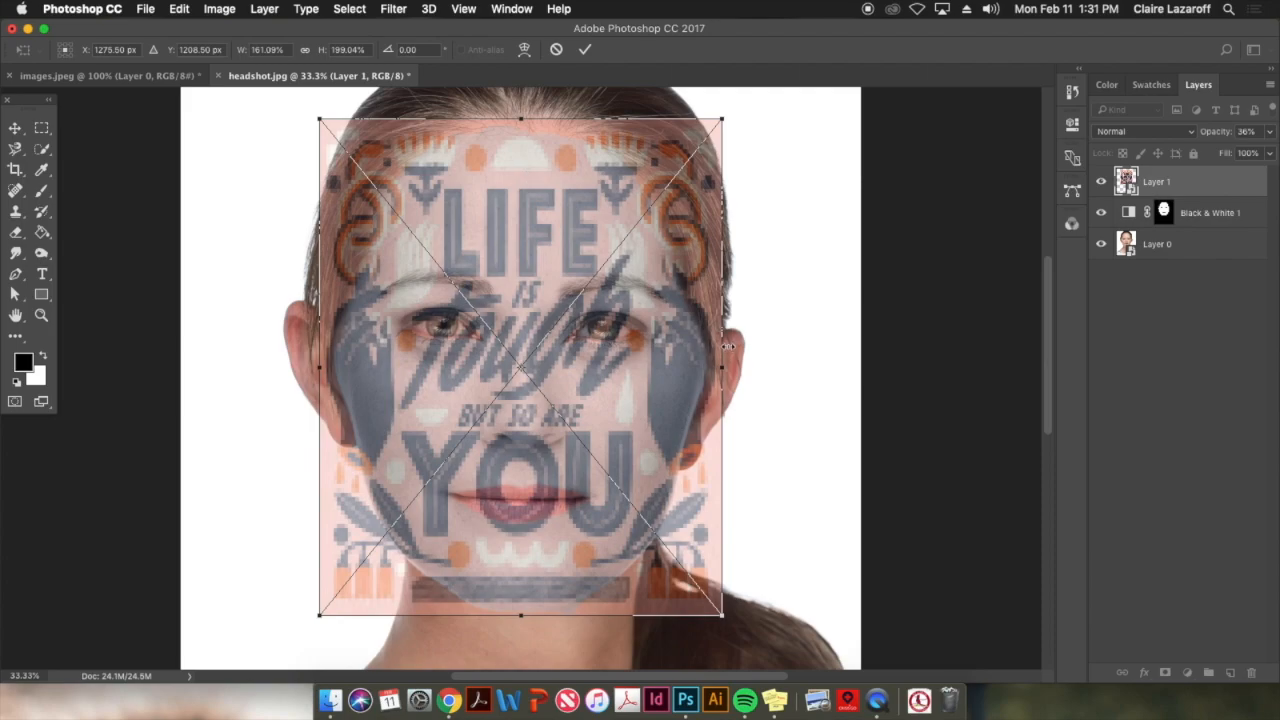
left_click_drag(718, 370, 706, 367)
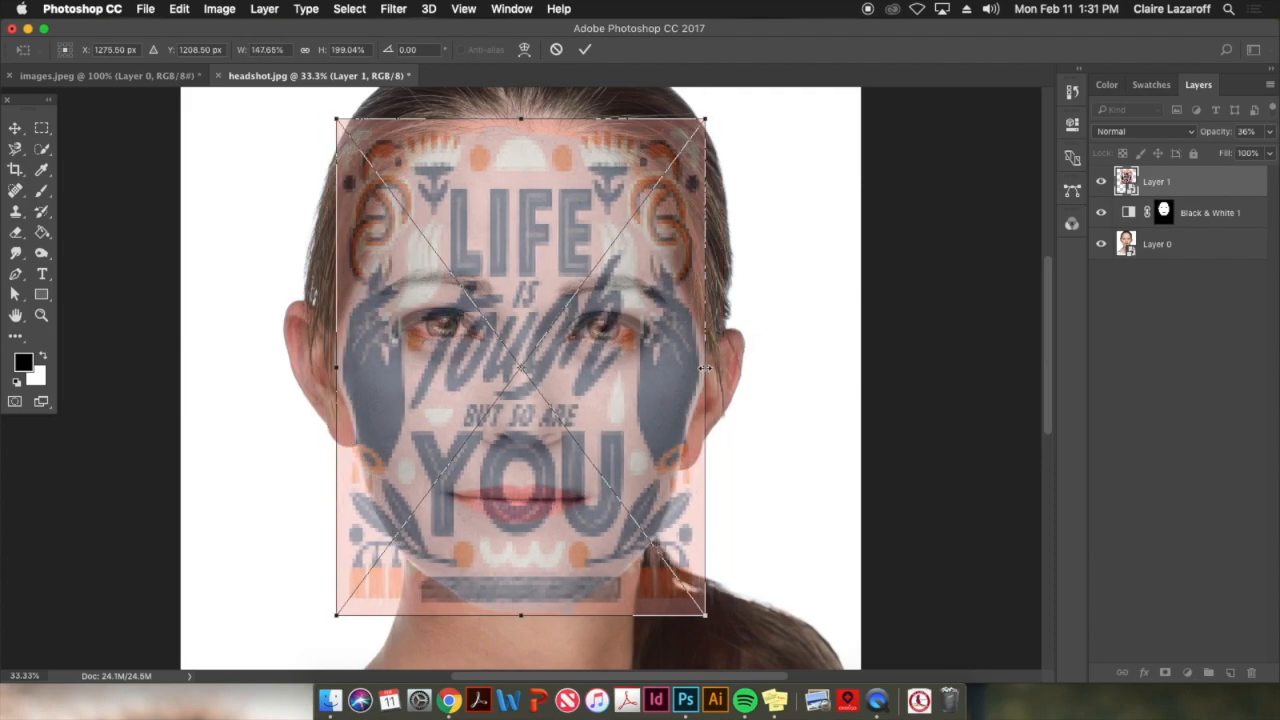
key("Return")
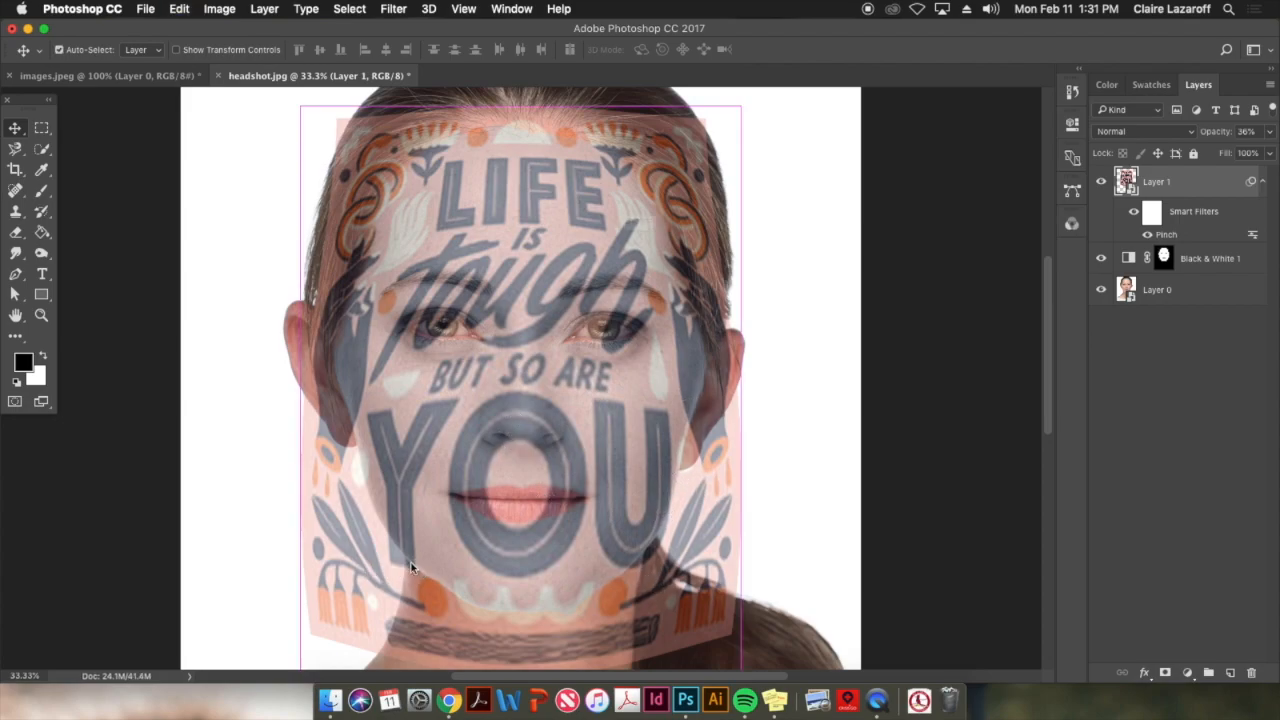
Shrink the artwork further to about 141% width and 192% height around its center
key("ctrl+t")
left_click(752, 280)
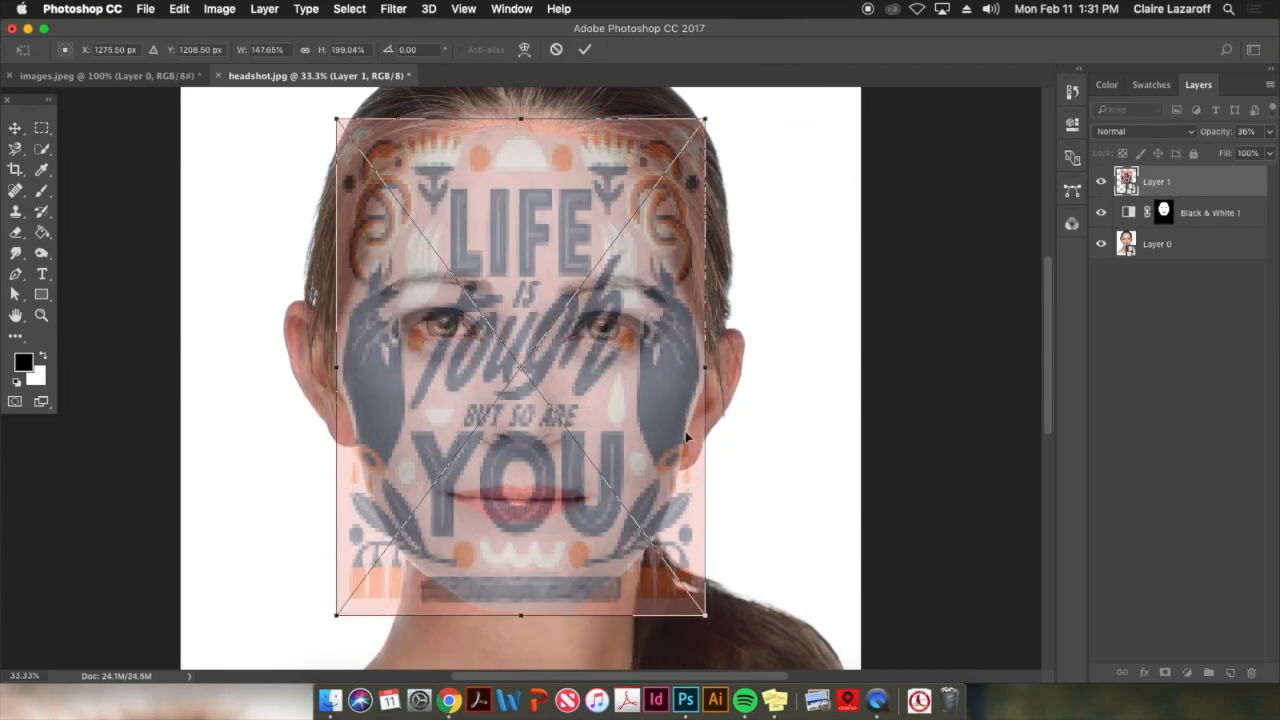
left_click_drag(707, 367, 697, 369)
left_click_drag(521, 612, 523, 605)
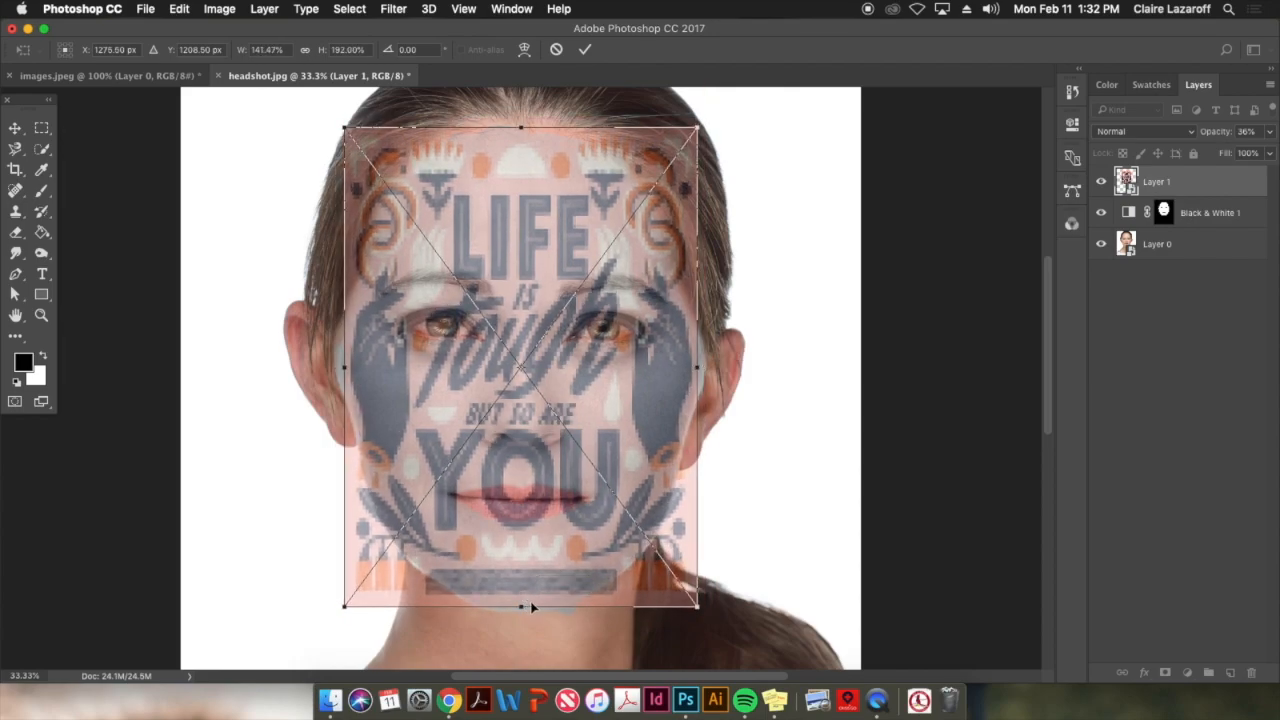
key("Return")
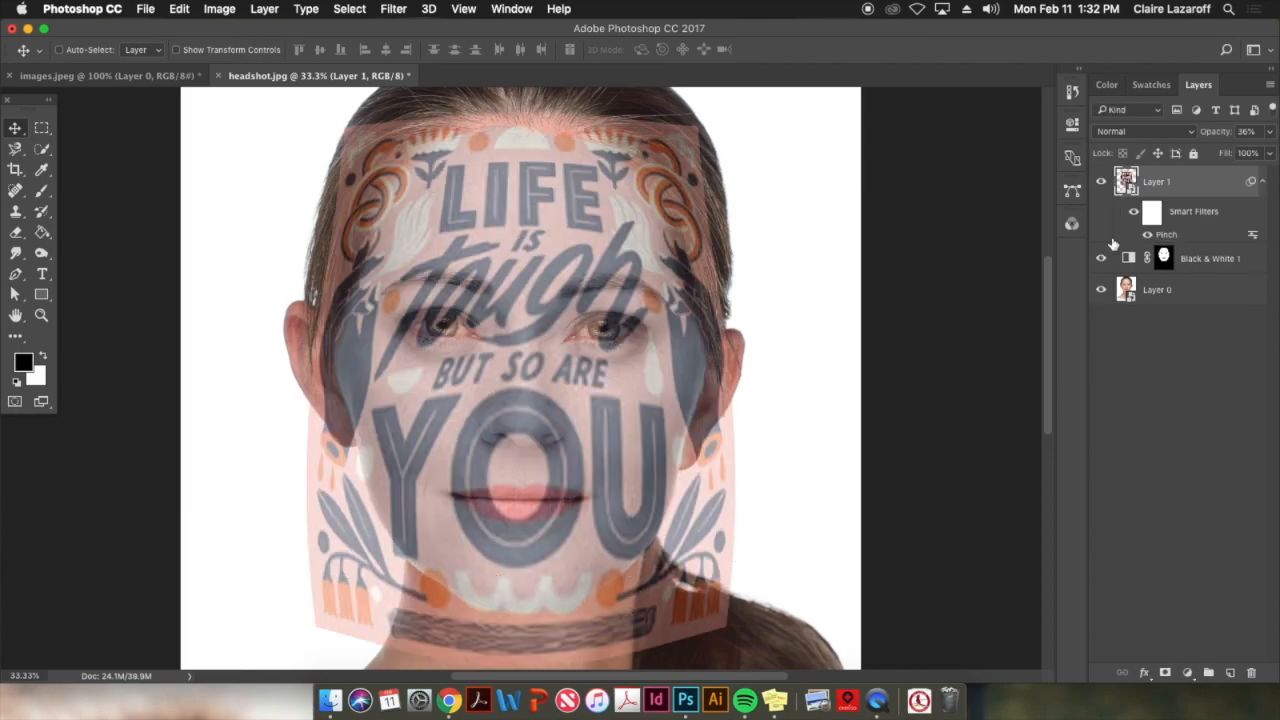
Set Layer 1's opacity to 50% and its blending mode to Color Burn
left_click(1270, 133)
left_click(1224, 136)
type("50")
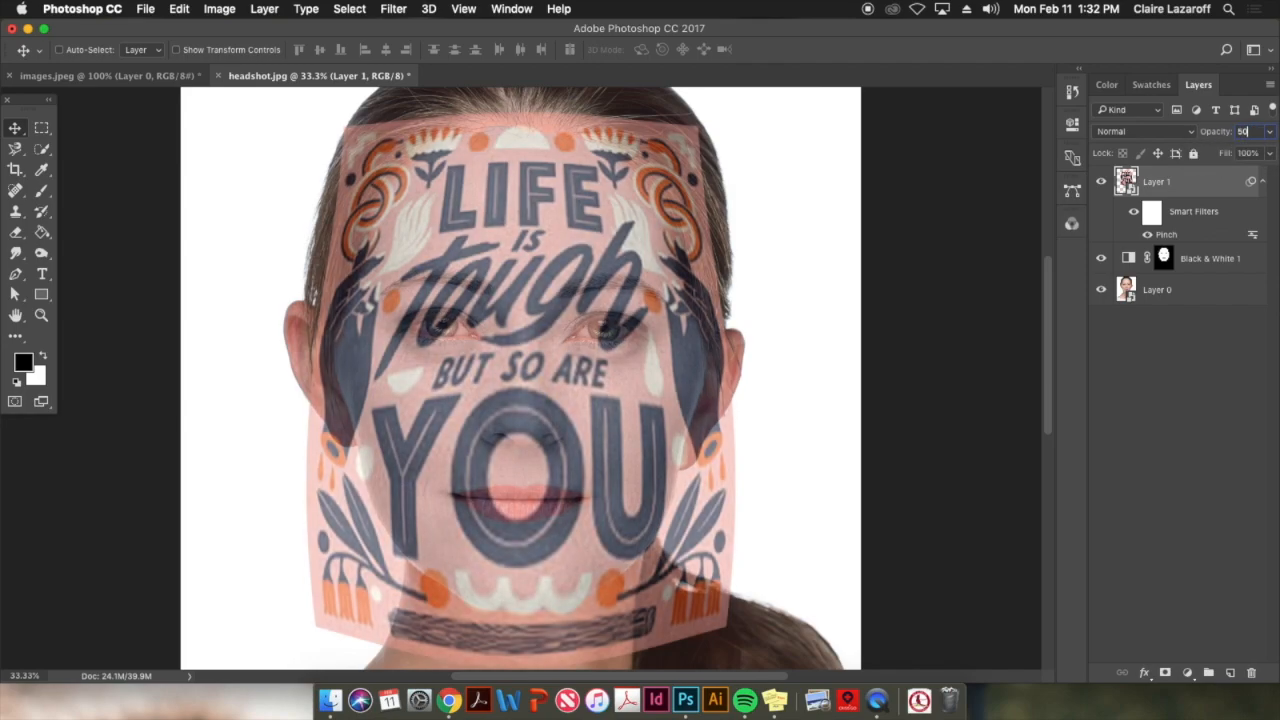
left_click(1162, 132)
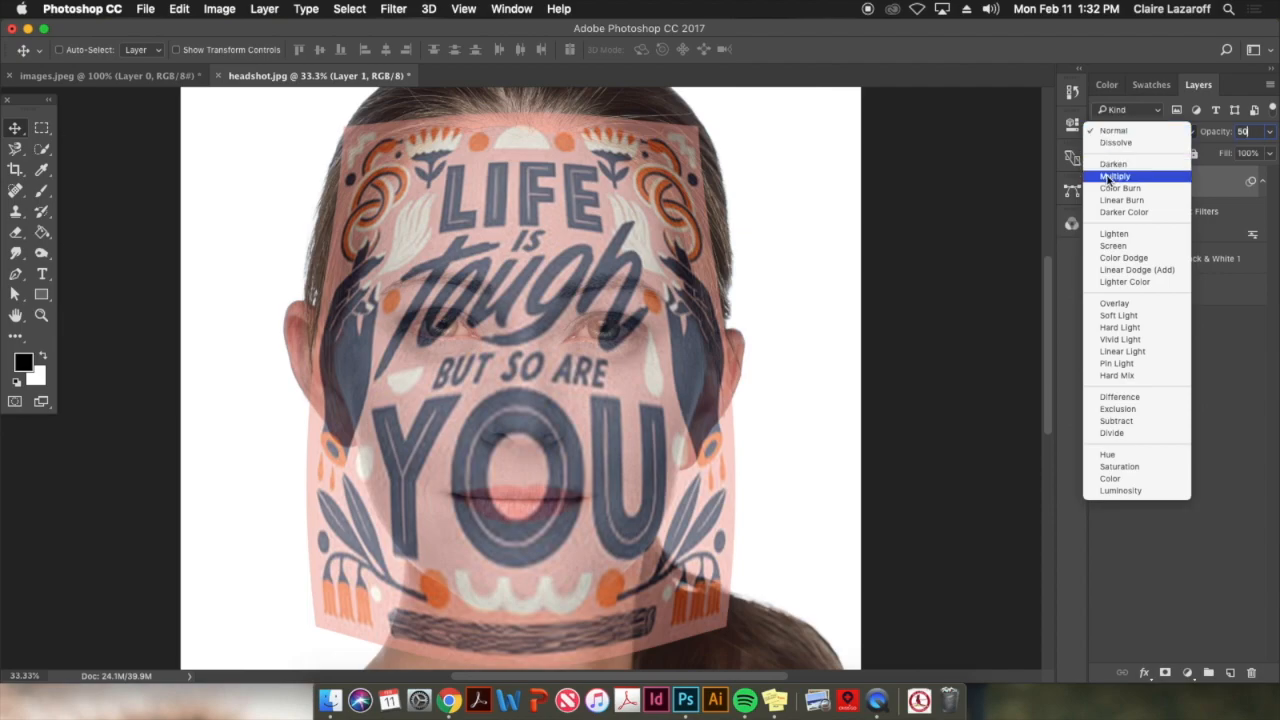
left_click(1108, 190)
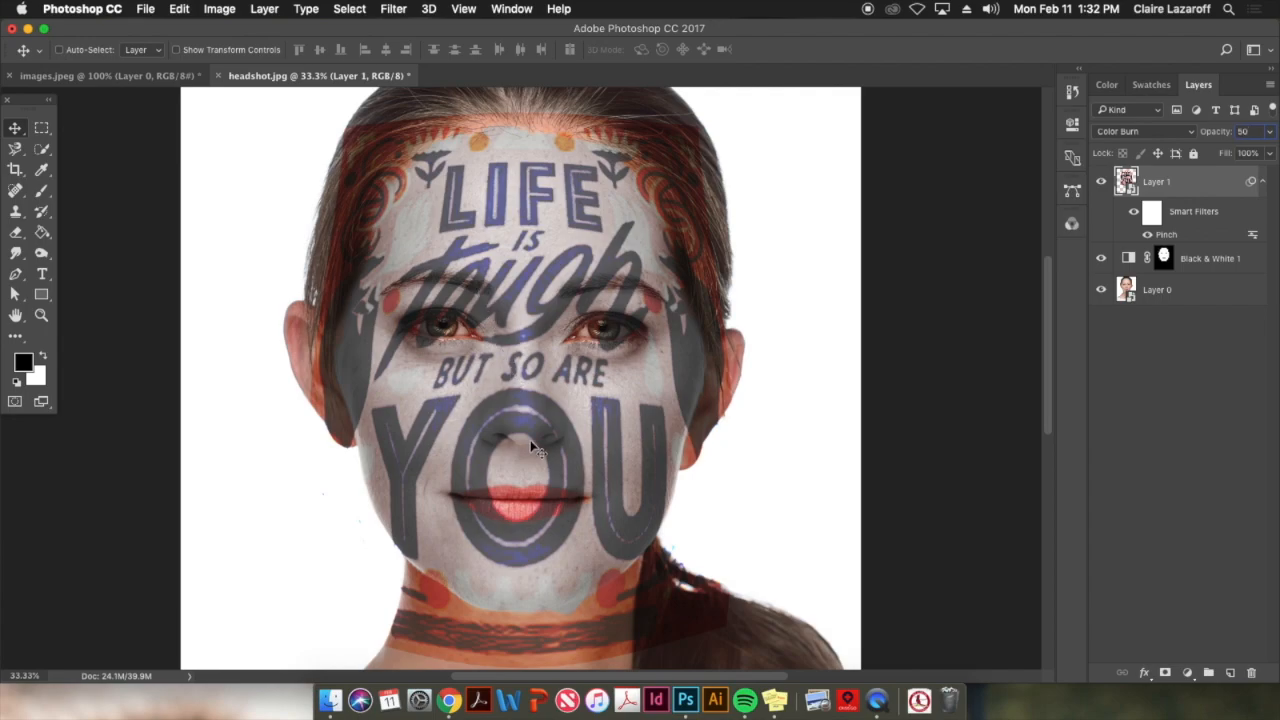
Displace Layer 1 with horizontal and vertical scale 5, Stretch To Fit and Repeat Edge Pixels, using displacement.psd from the Desktop as the map
left_click(362, 8)
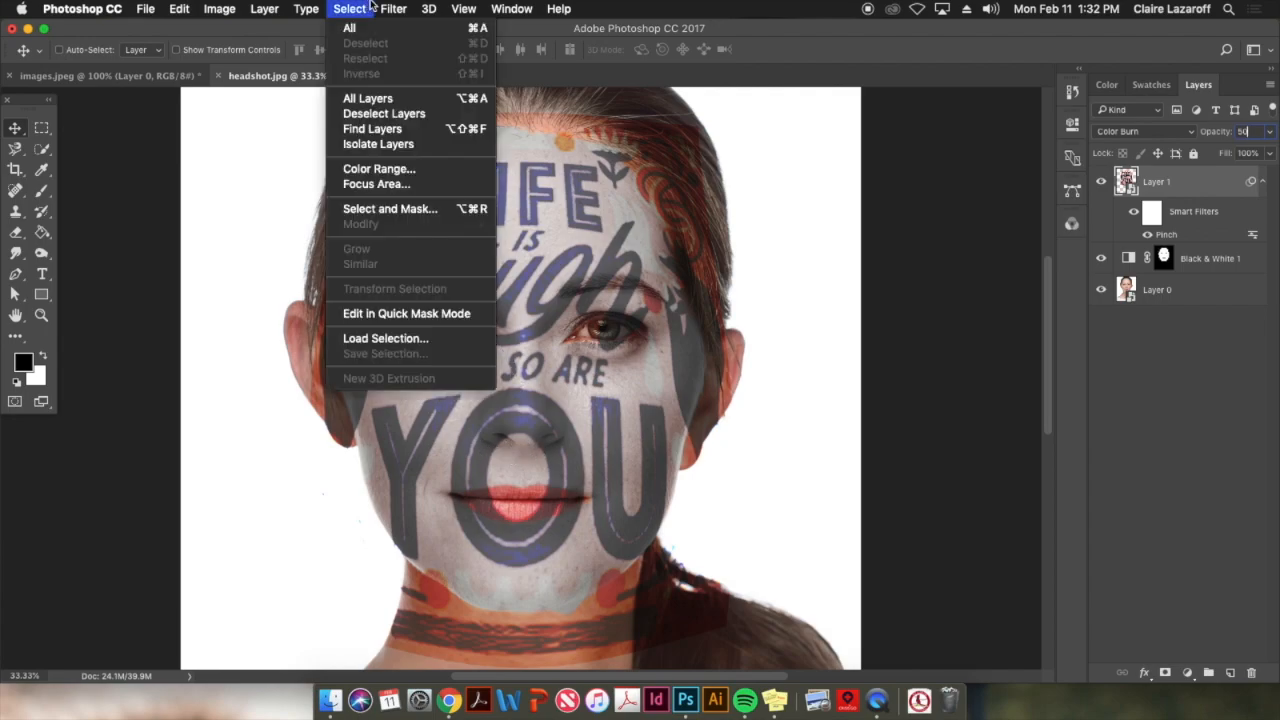
mouse_move(400, 10)
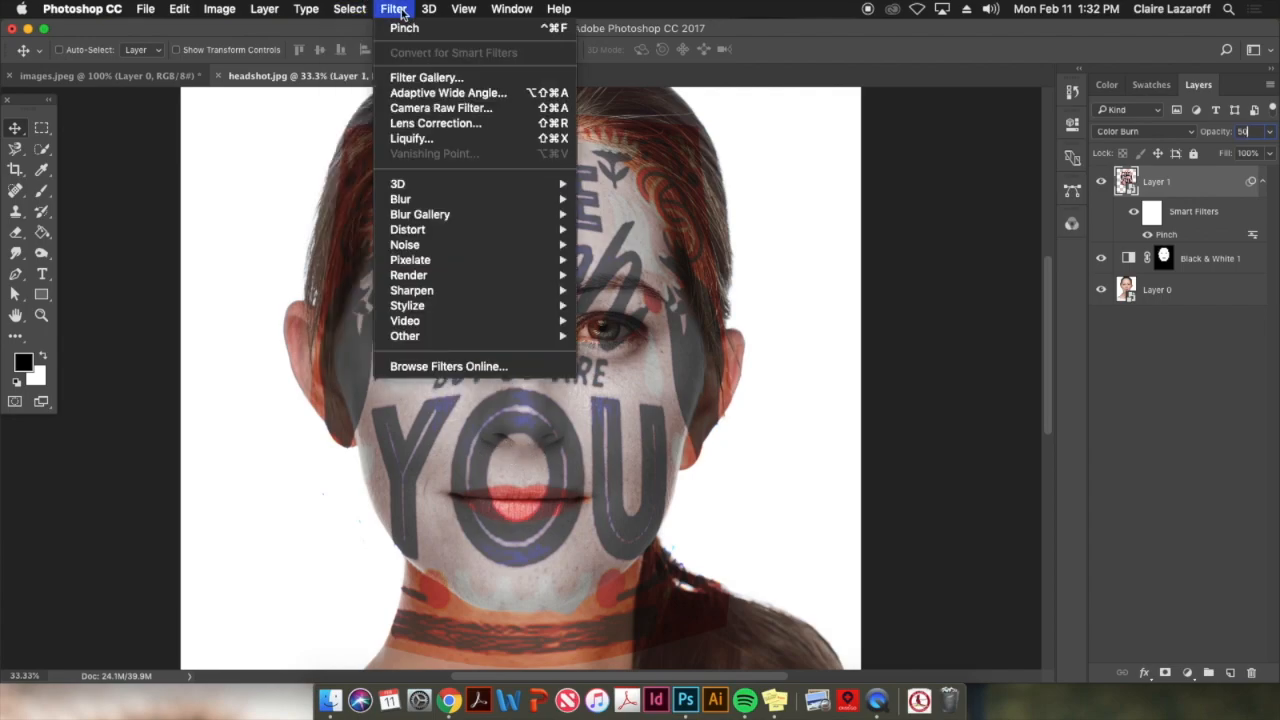
mouse_move(545, 234)
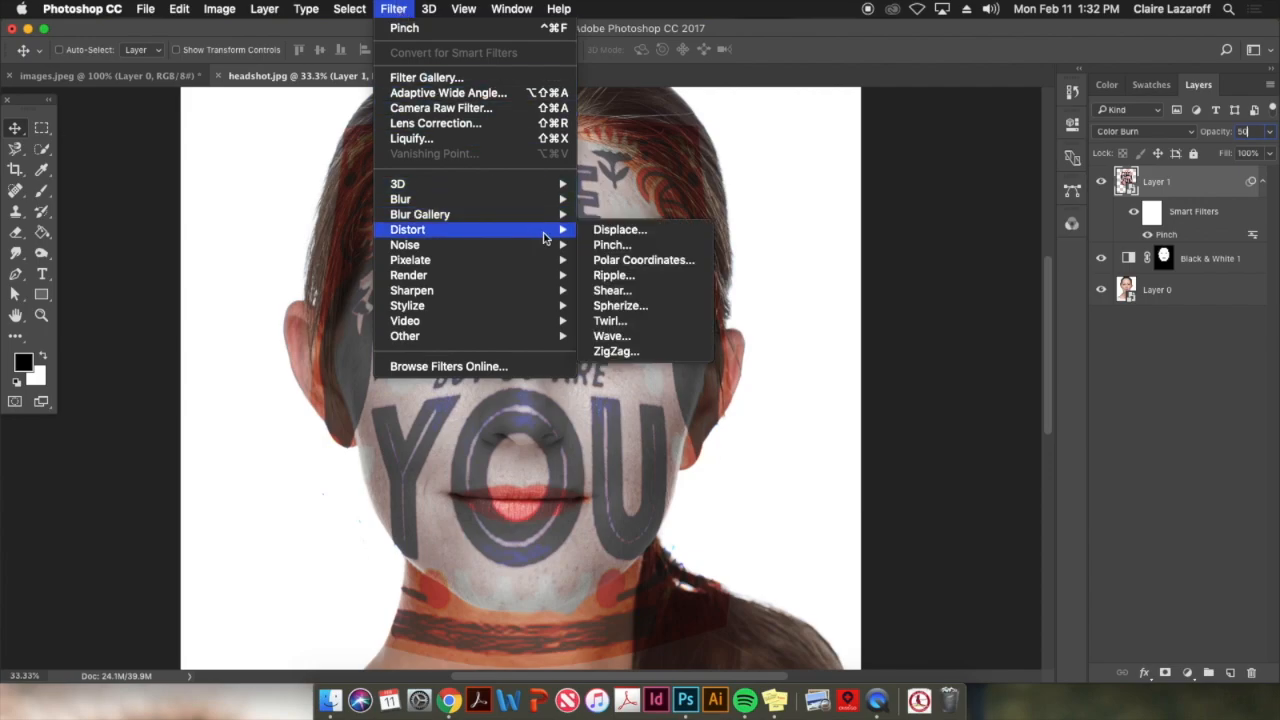
left_click(617, 232)
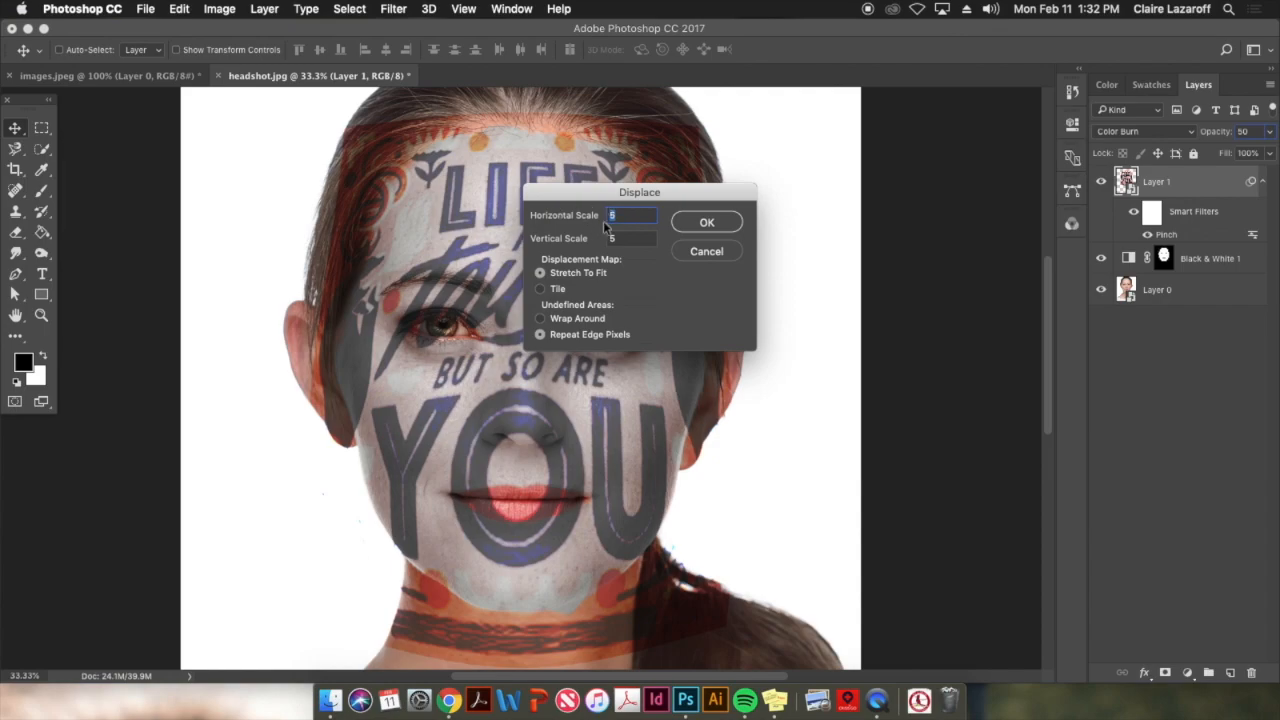
left_click(621, 239)
left_click(727, 222)
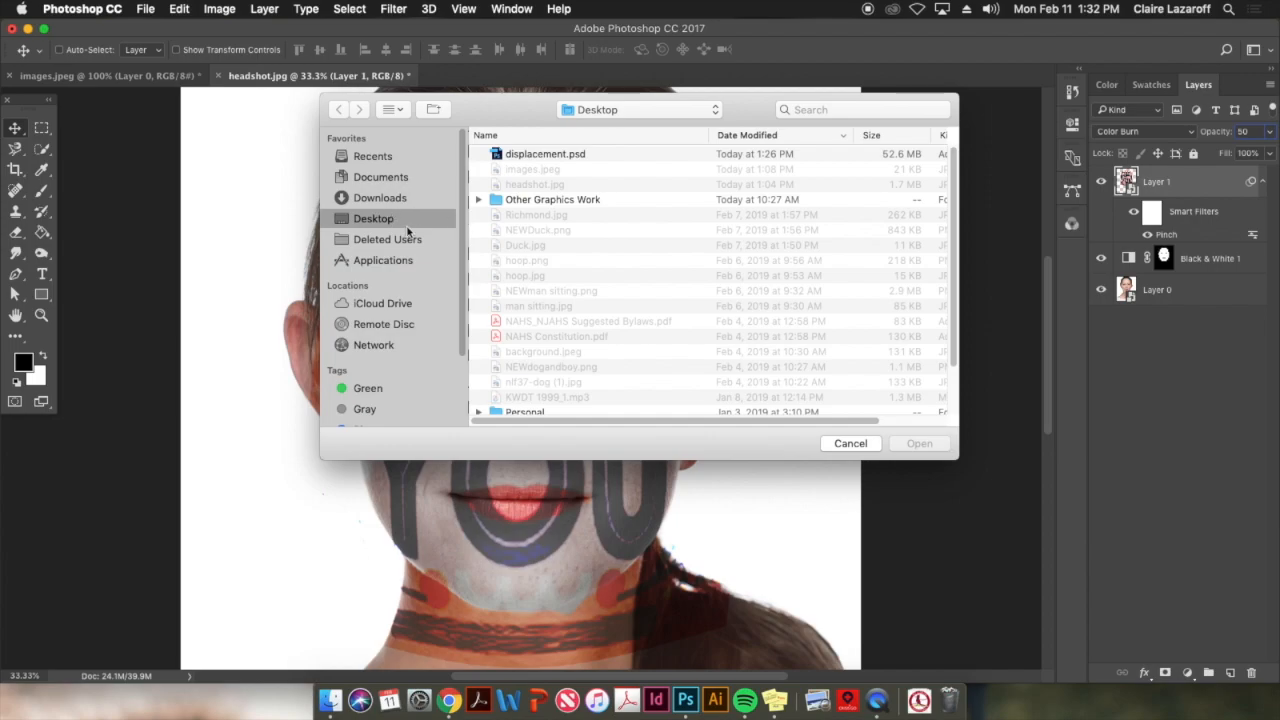
left_click(539, 156)
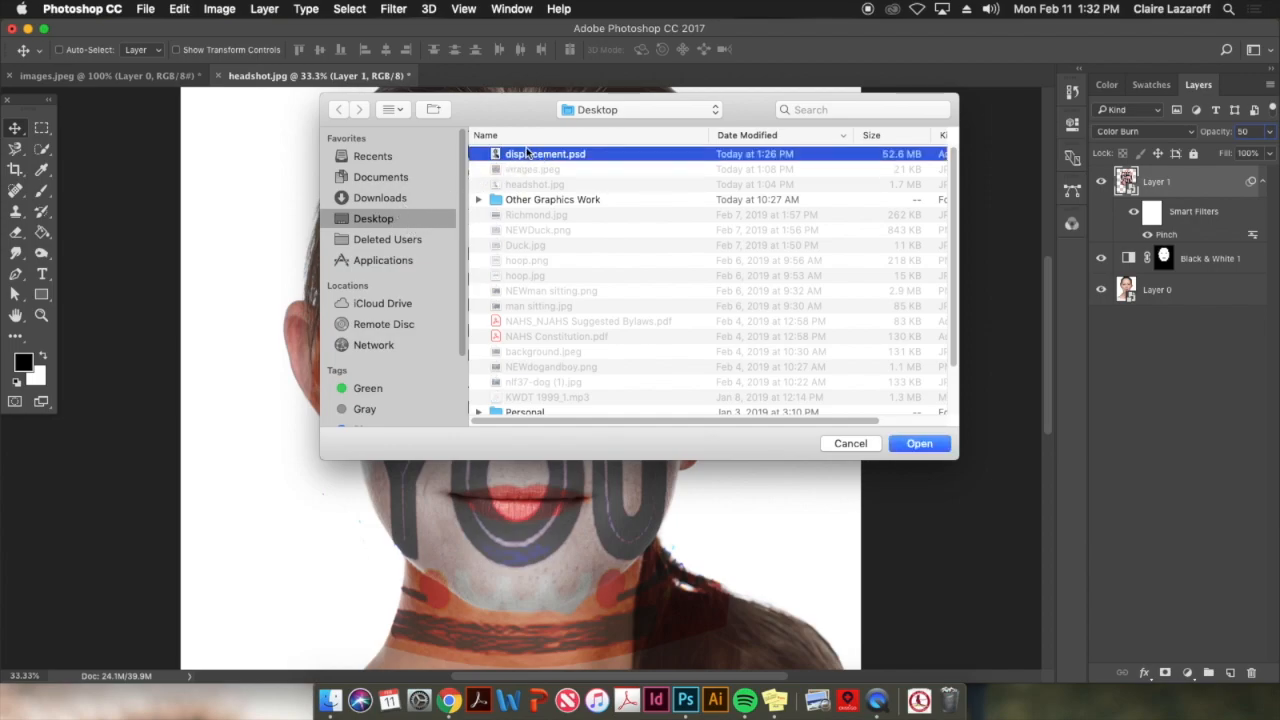
left_click(931, 444)
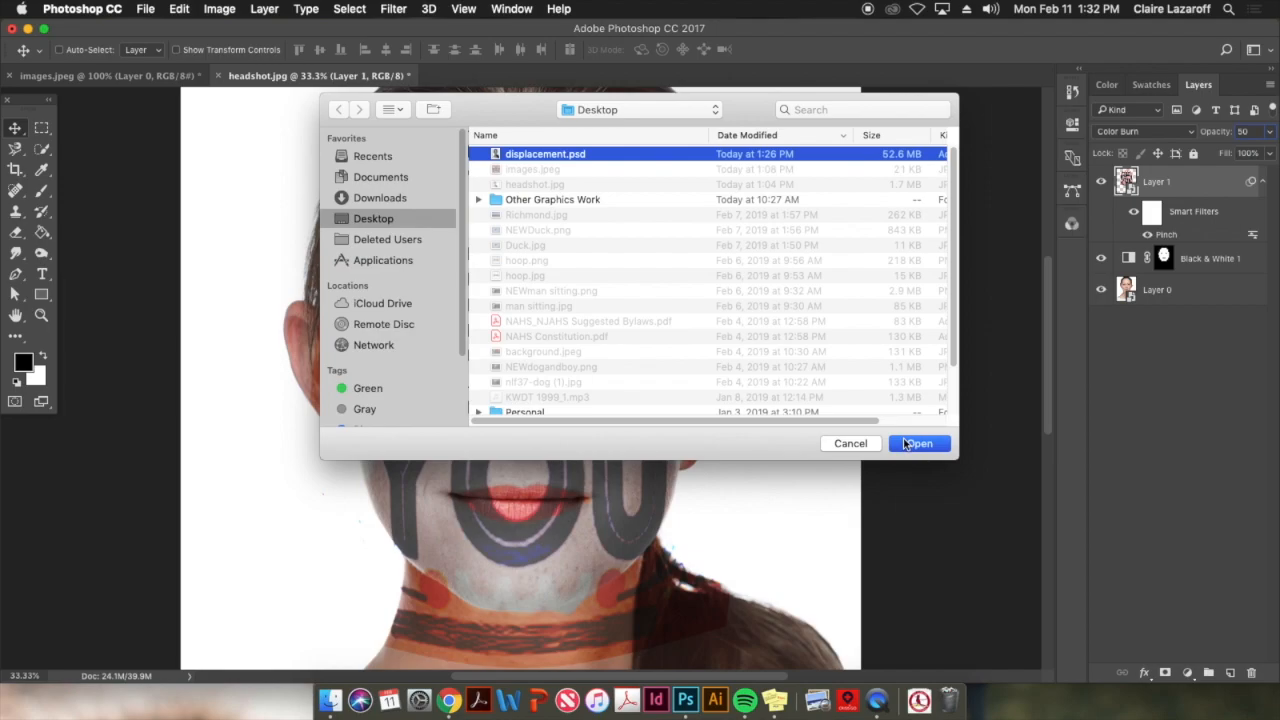
left_click(916, 444)
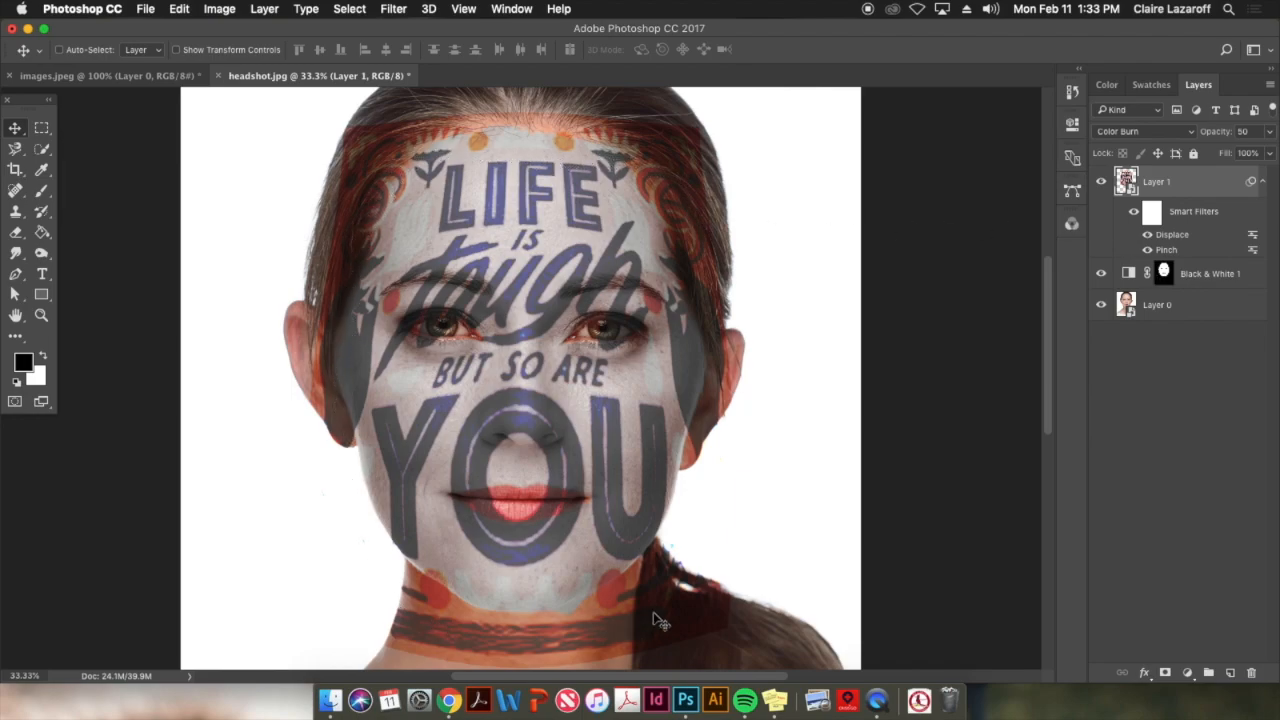
Copy the face mask from the Black & White 1 adjustment layer onto Layer 1
left_click(1164, 272)
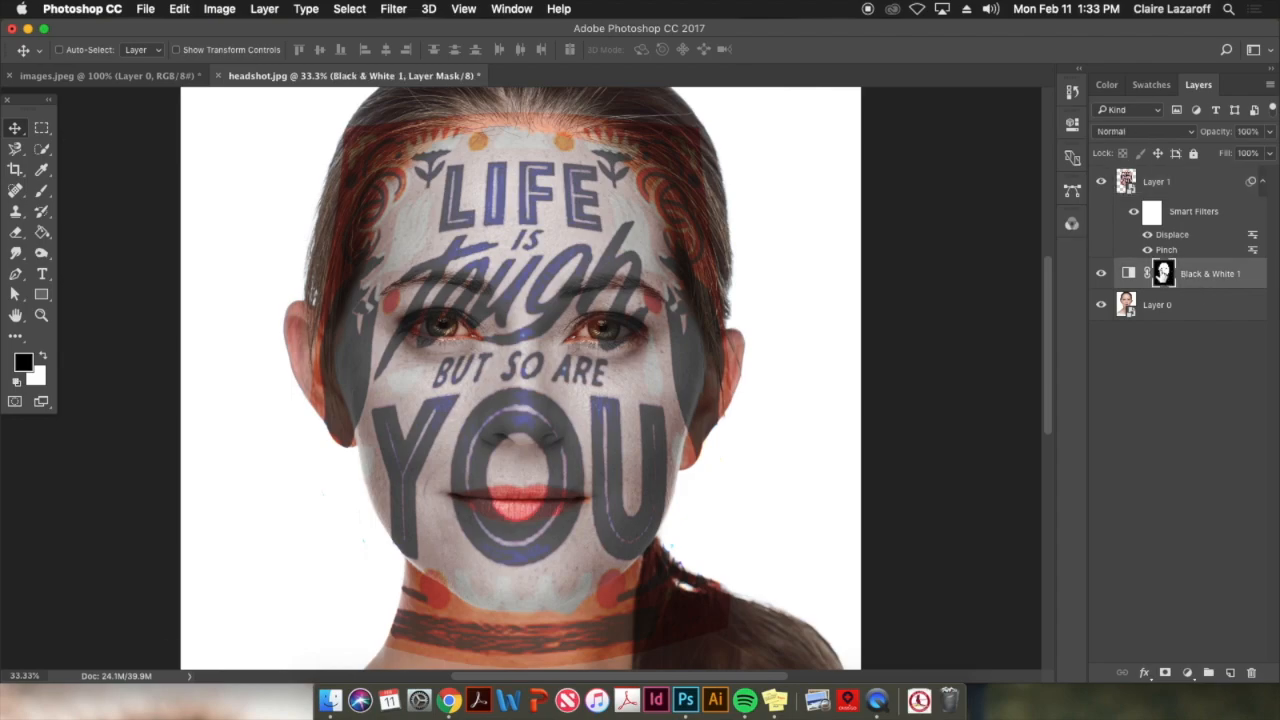
left_click_drag(1164, 272, 1166, 182)
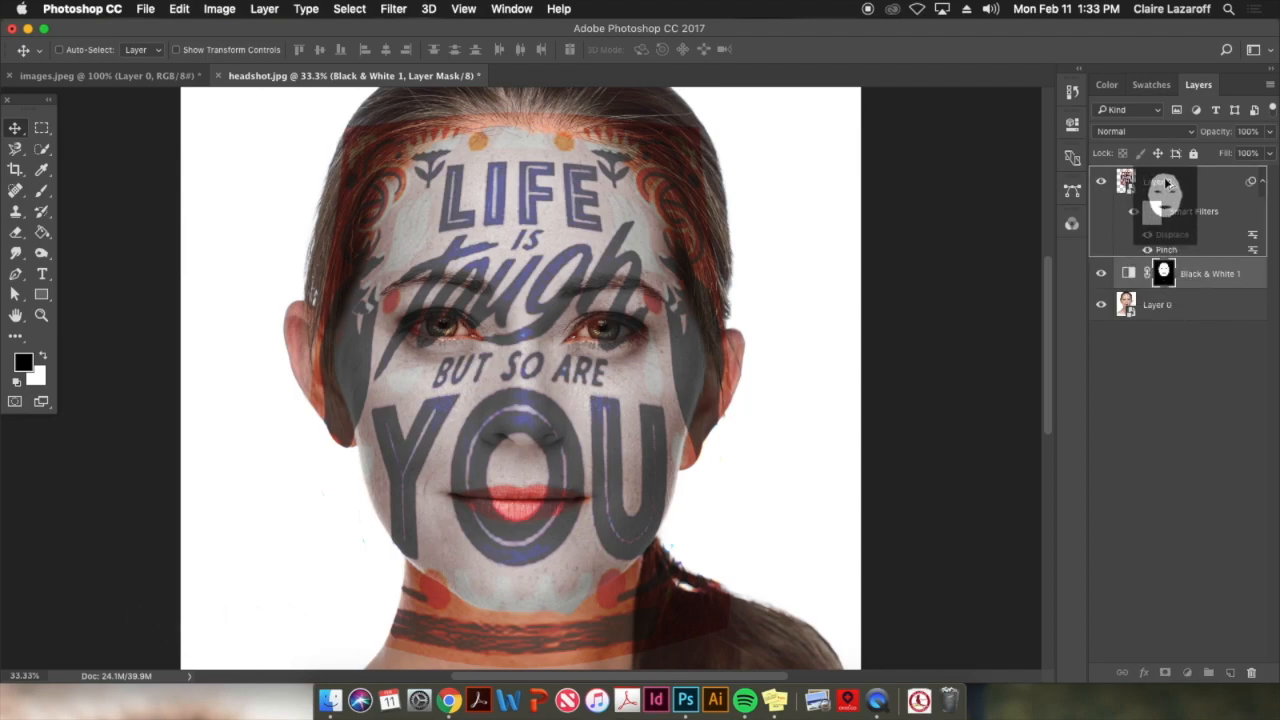
left_click_drag(1165, 182, 1165, 182)
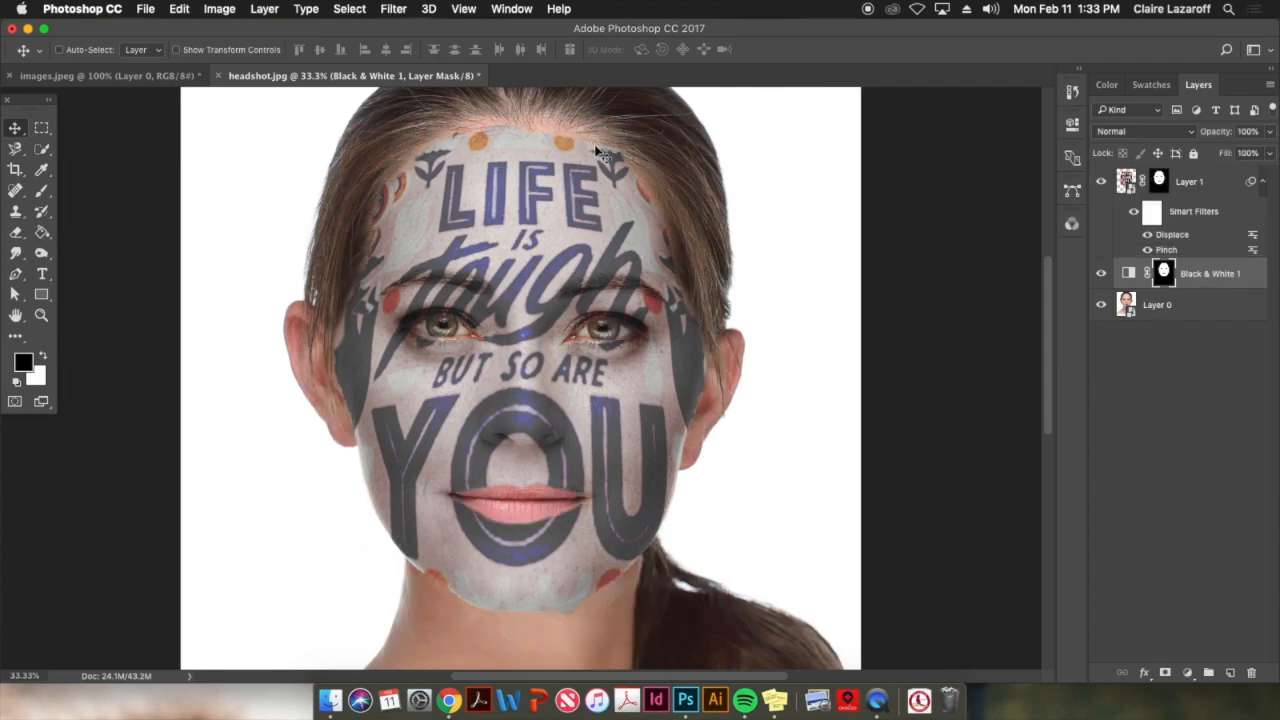
Add a Vibrance adjustment layer above Layer 1 and replace its mask with a copy of Layer 1's face mask
left_click(1207, 186)
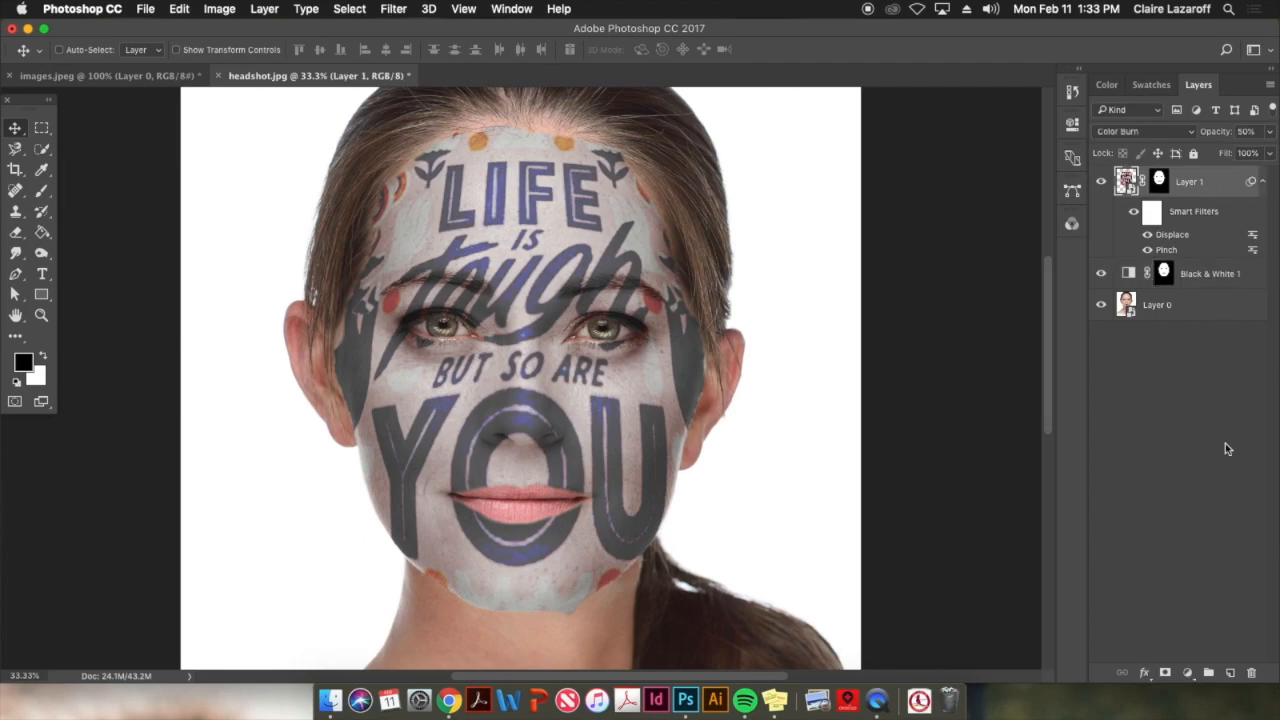
left_click(1188, 674)
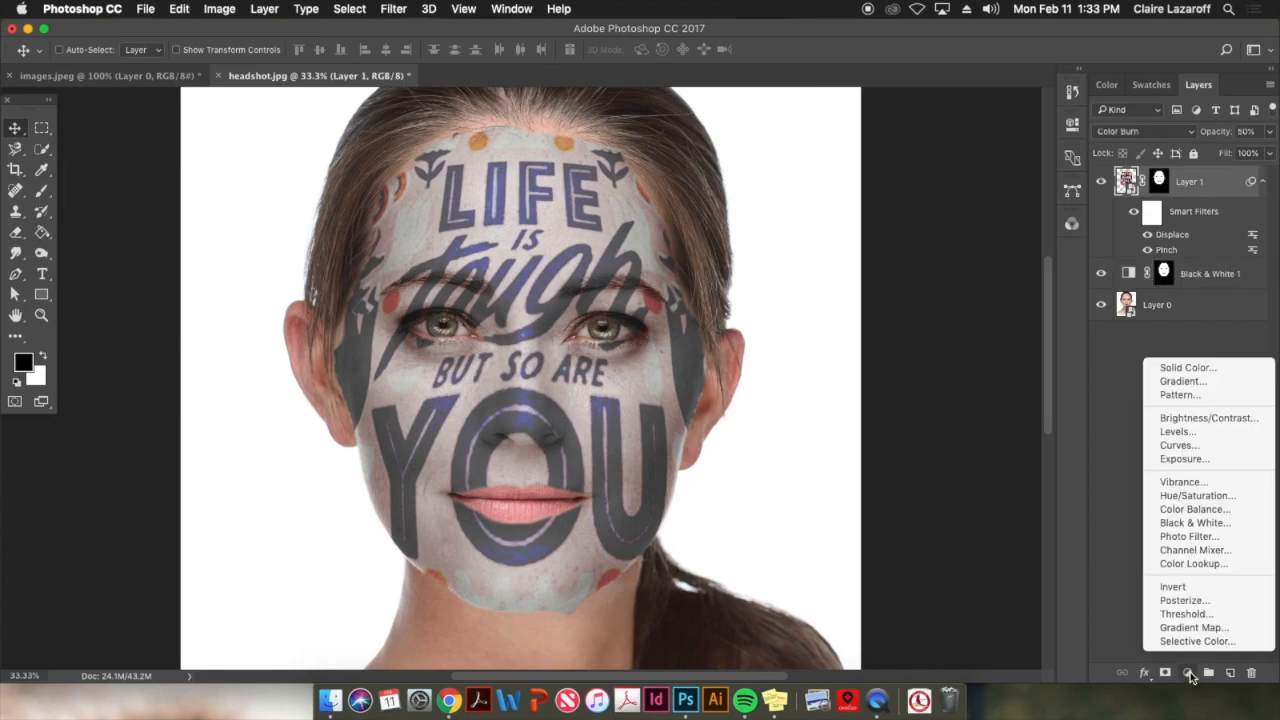
left_click(1167, 484)
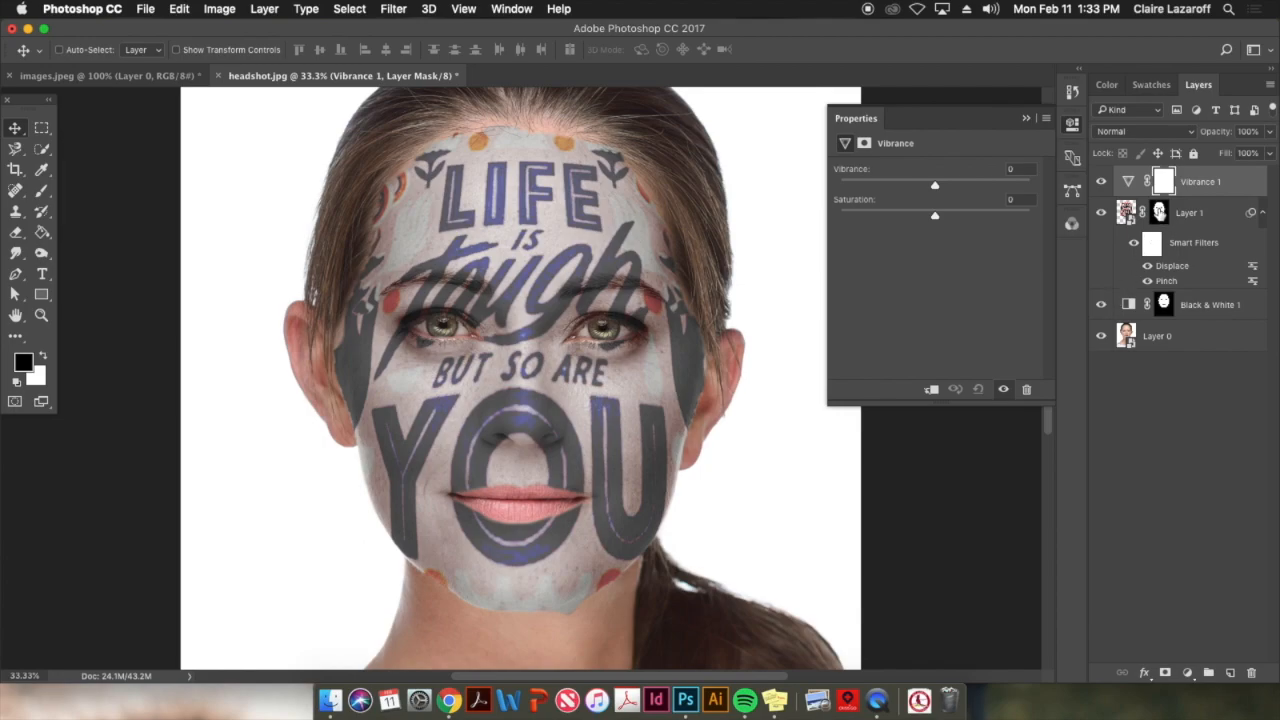
left_click(1159, 212)
left_click_drag(1159, 212, 1165, 182)
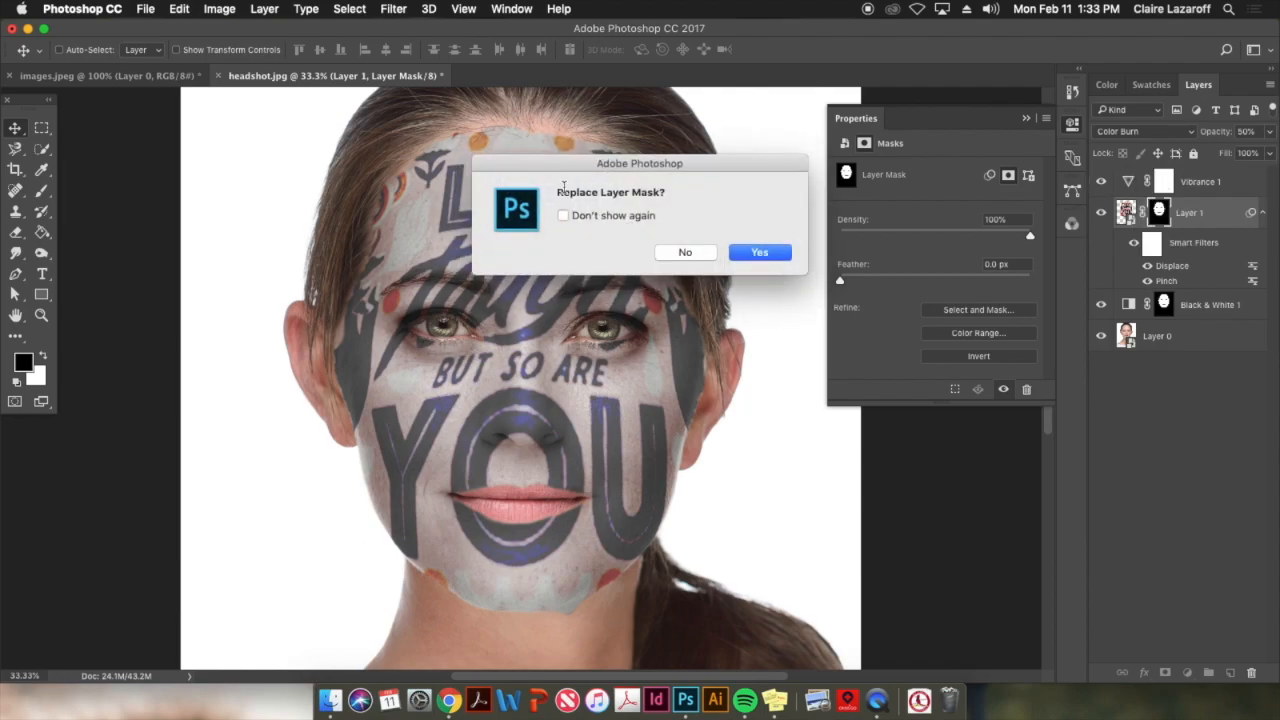
left_click(760, 253)
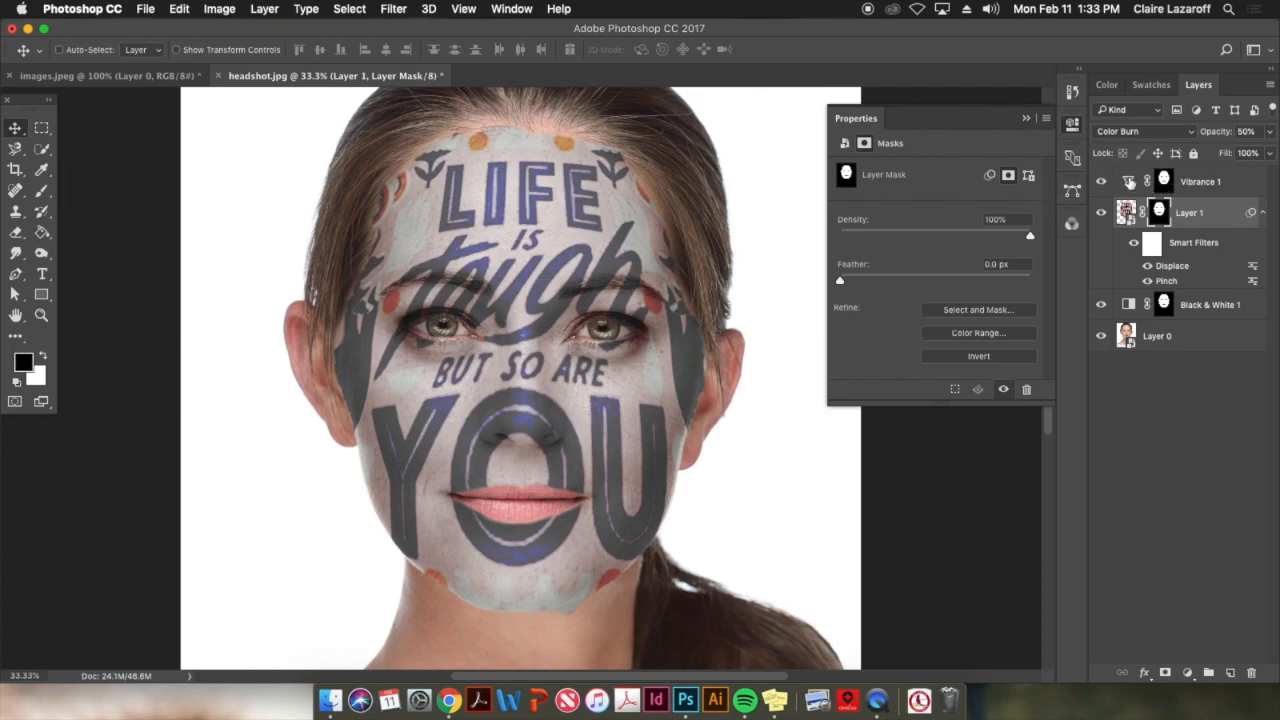
Set the Vibrance 1 adjustment's vibrance to +100 and raise its saturation strongly to intensify the artwork's colors
left_click(1130, 182)
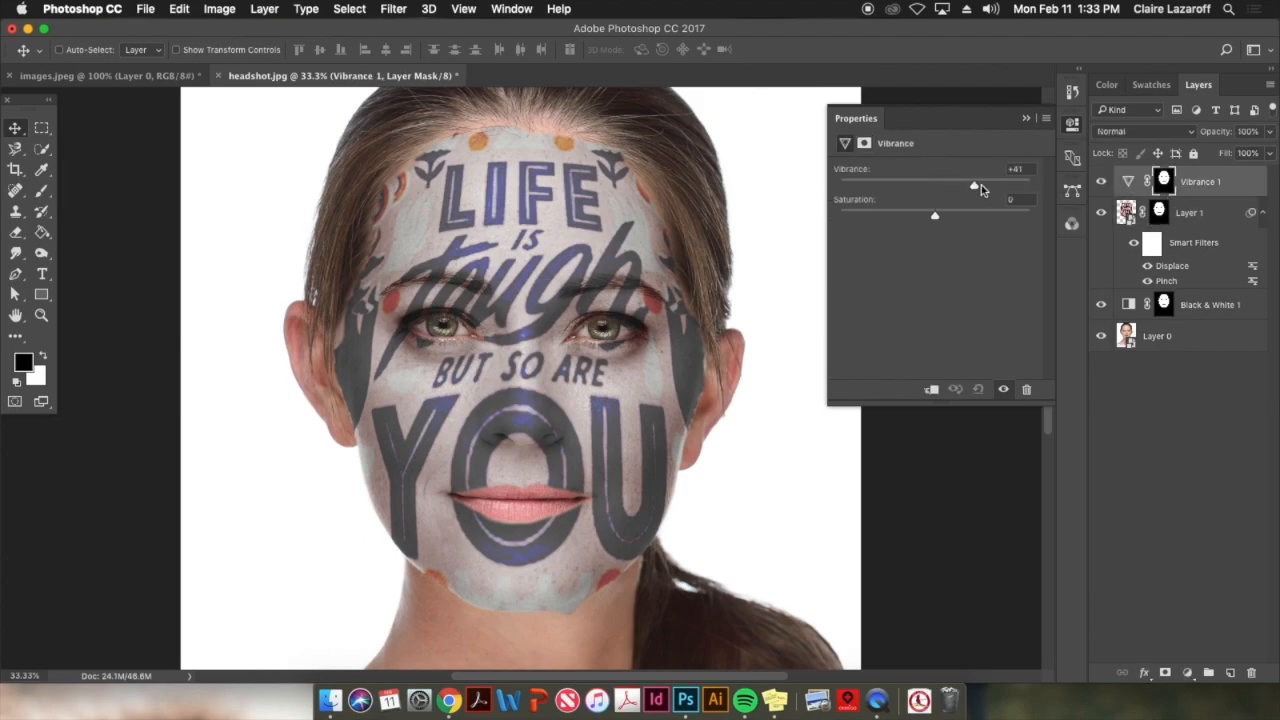
left_click_drag(981, 188, 1046, 190)
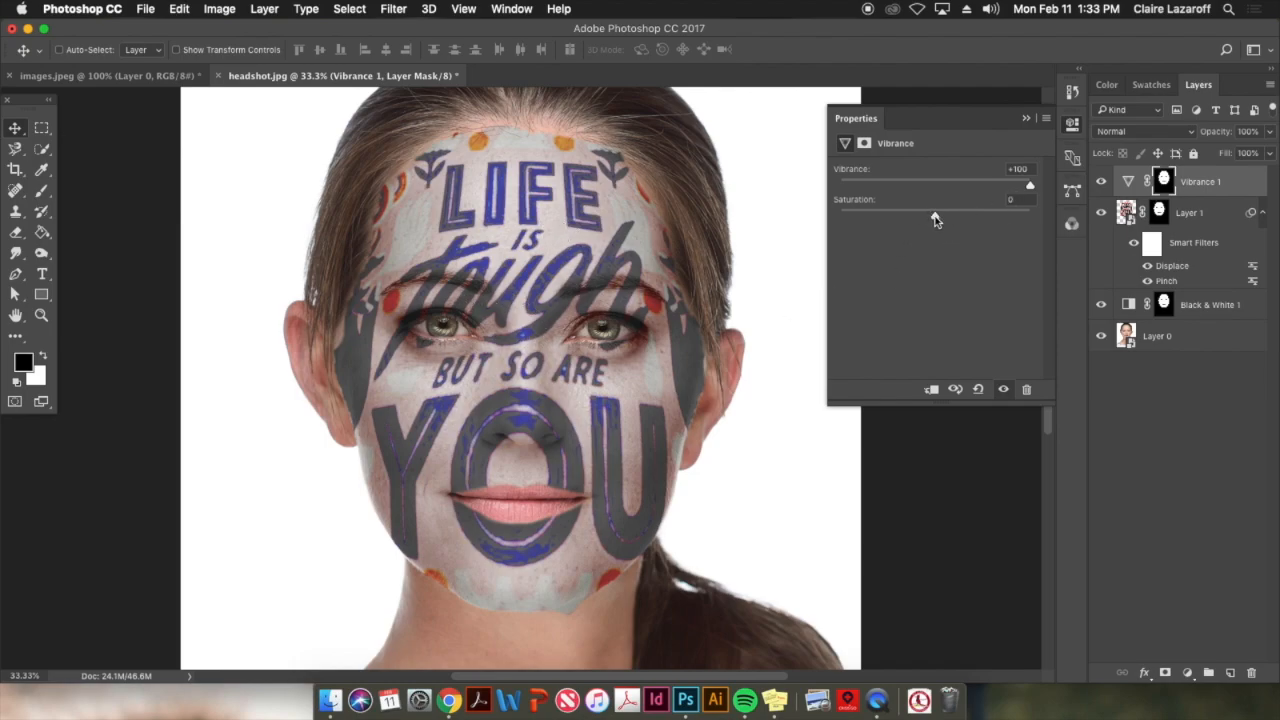
left_click_drag(967, 222, 984, 218)
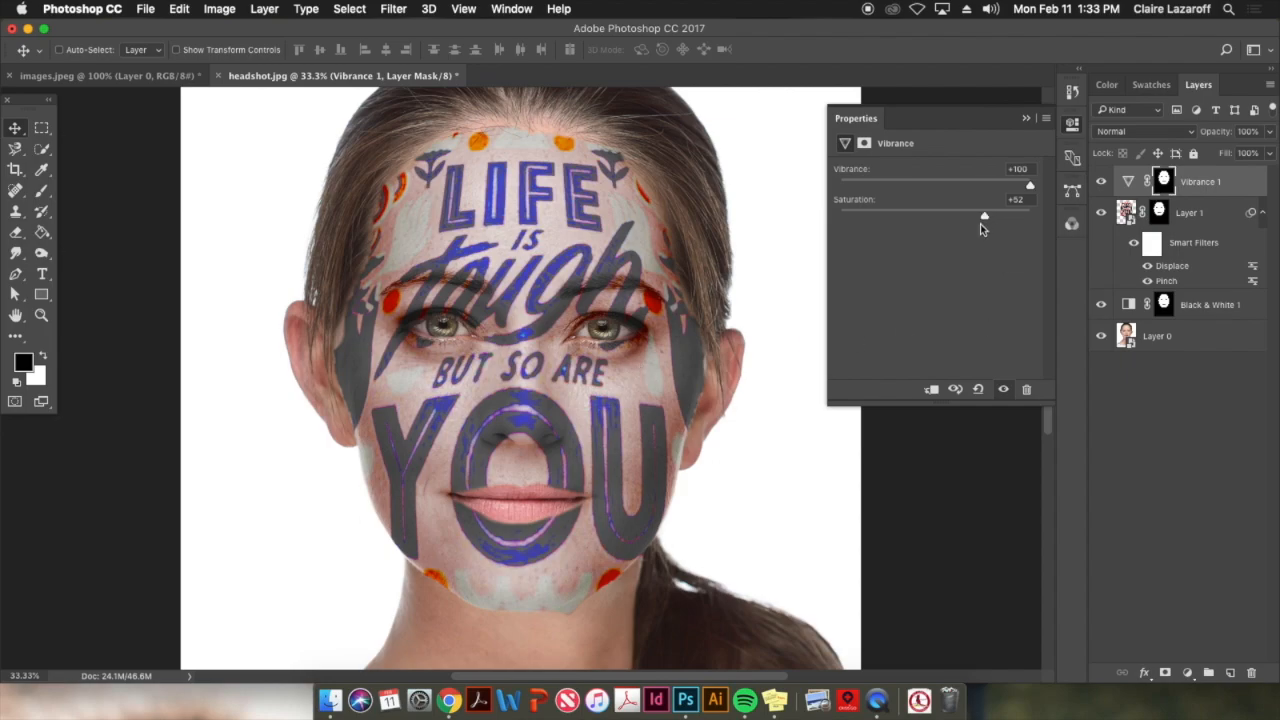
left_click_drag(988, 219, 1002, 223)
left_click_drag(1012, 216, 1003, 216)
left_click(1026, 119)
key("super+minus")
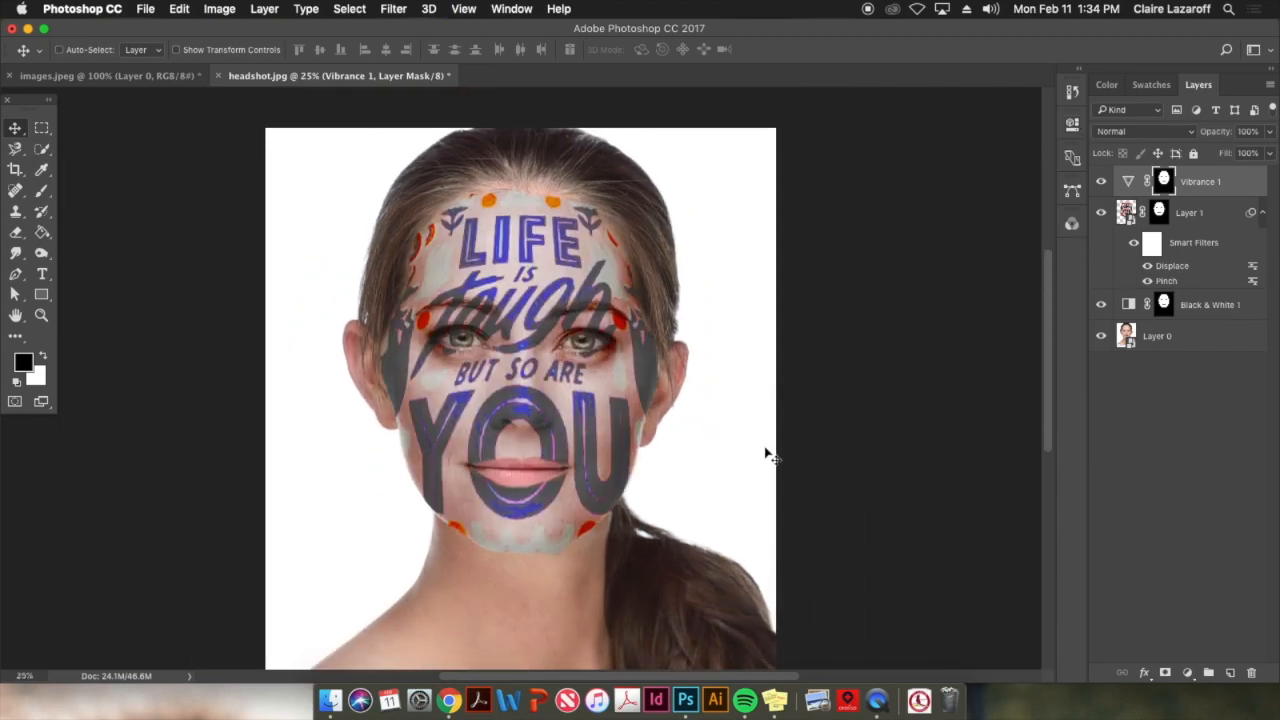
Apply a Vibrance adjustment directly to the Layer 0 portrait with vibrance +43 and saturation +36
left_click(1226, 340)
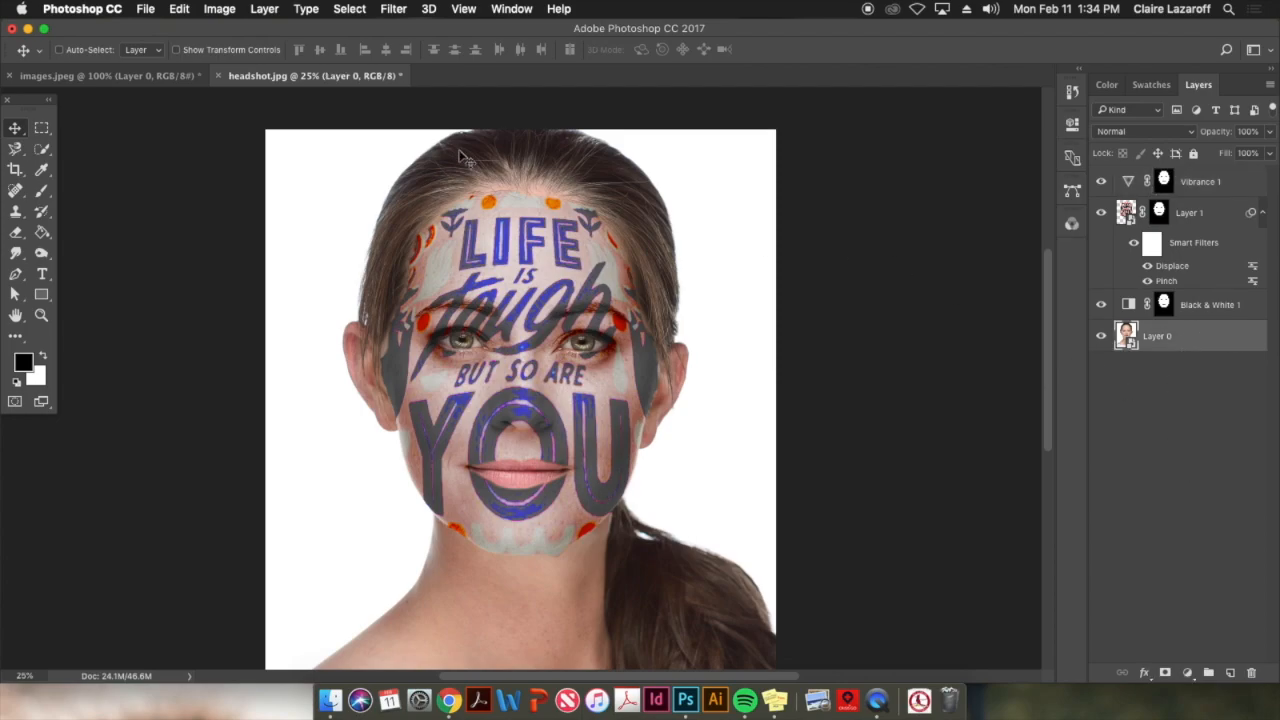
left_click(220, 9)
mouse_move(298, 53)
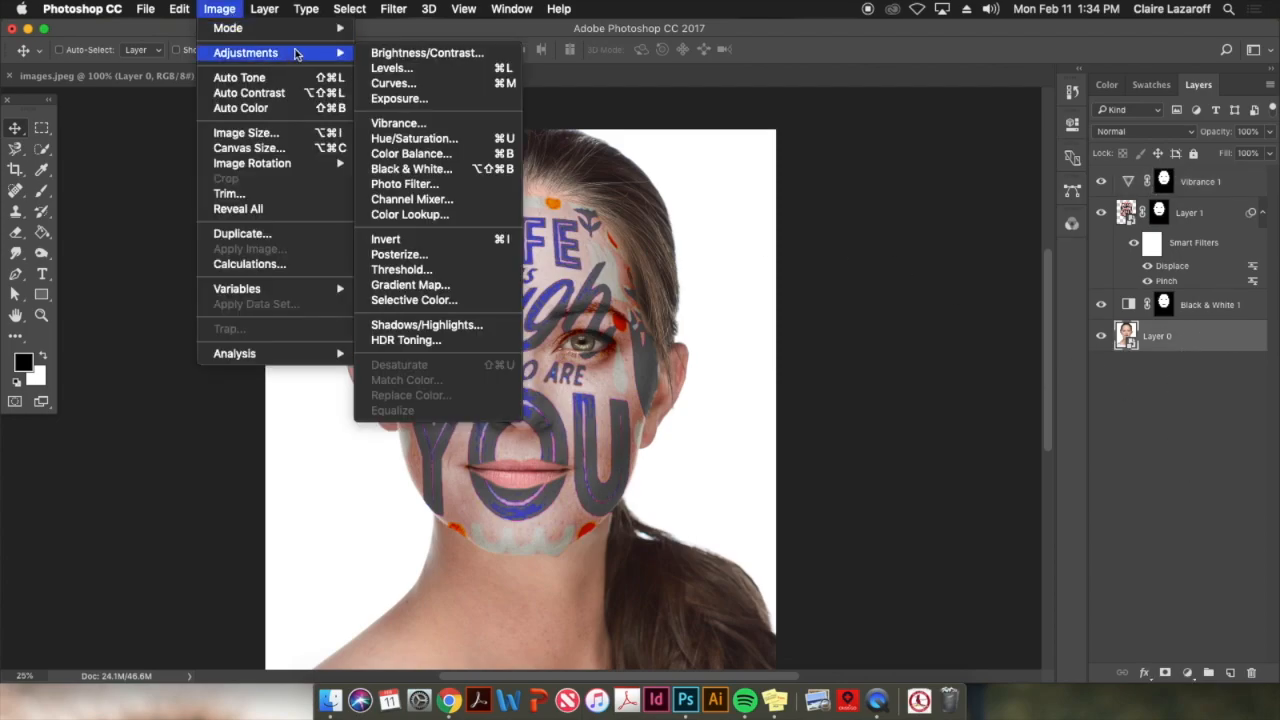
left_click(464, 127)
left_click_drag(735, 271, 837, 259)
left_click_drag(718, 313, 743, 315)
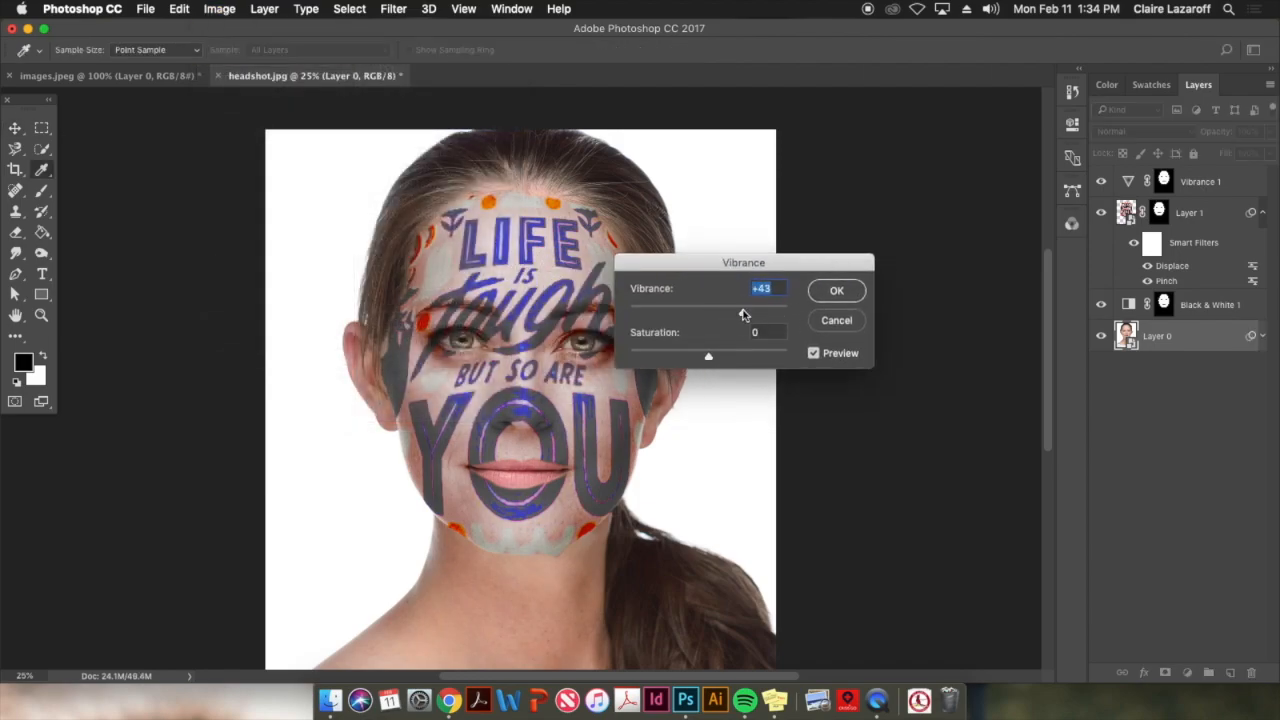
left_click_drag(711, 359, 743, 360)
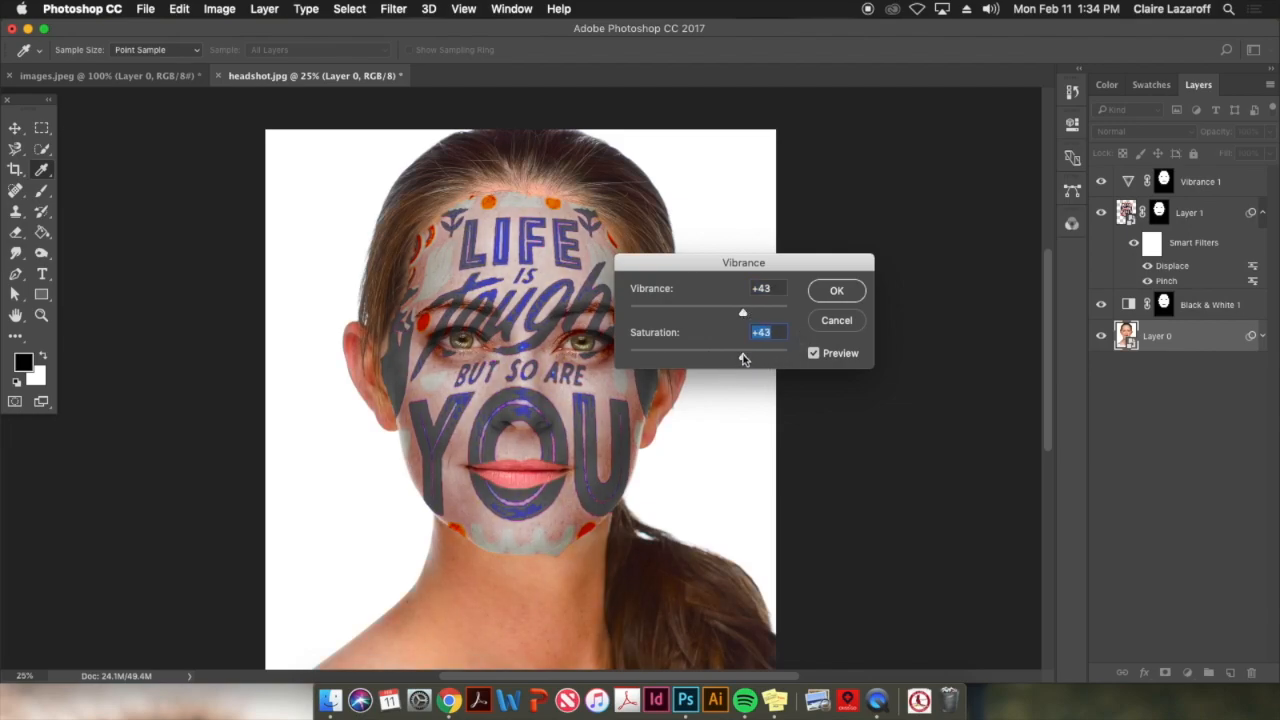
left_click(838, 292)
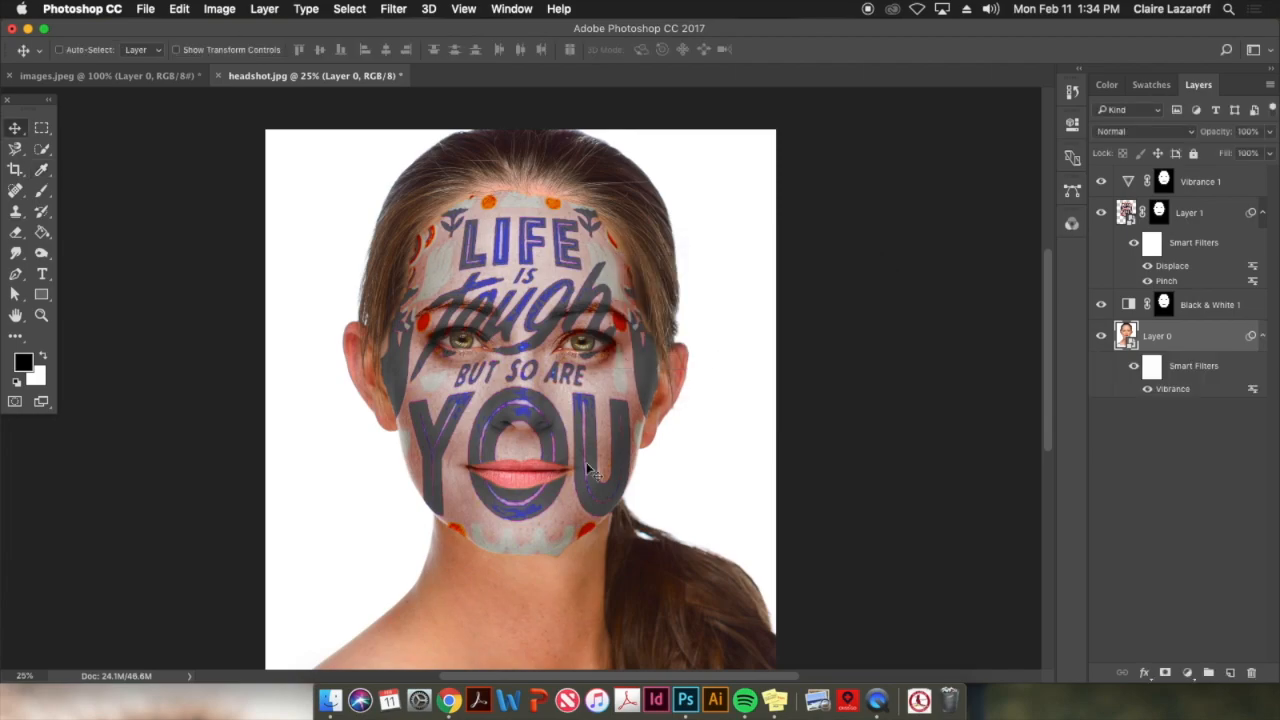